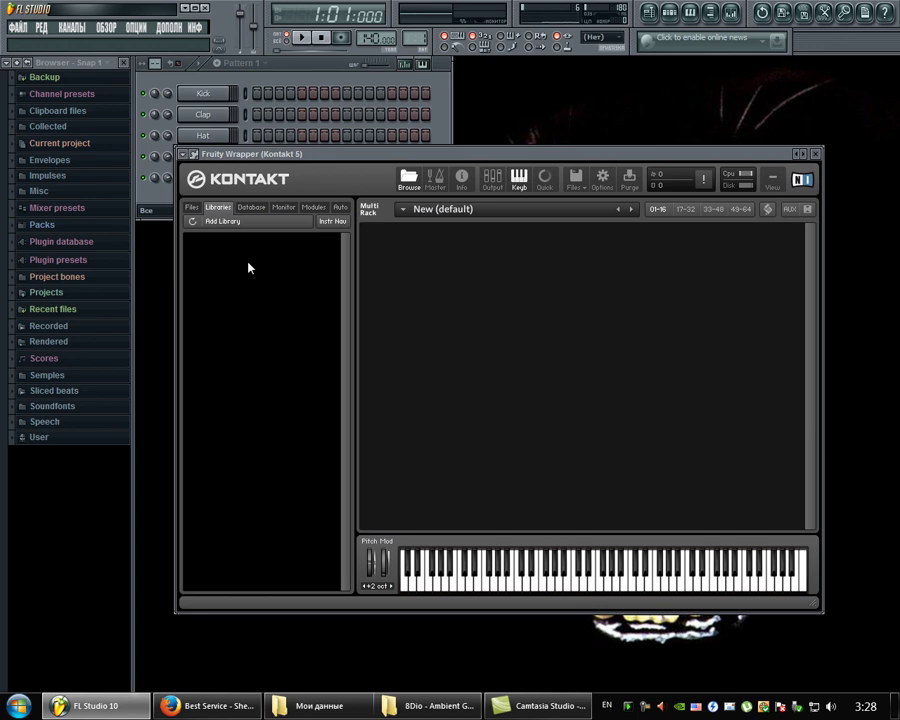
Step: Switch from FL Studio to the Мои данные folder and create a new text document there
click(183, 9)
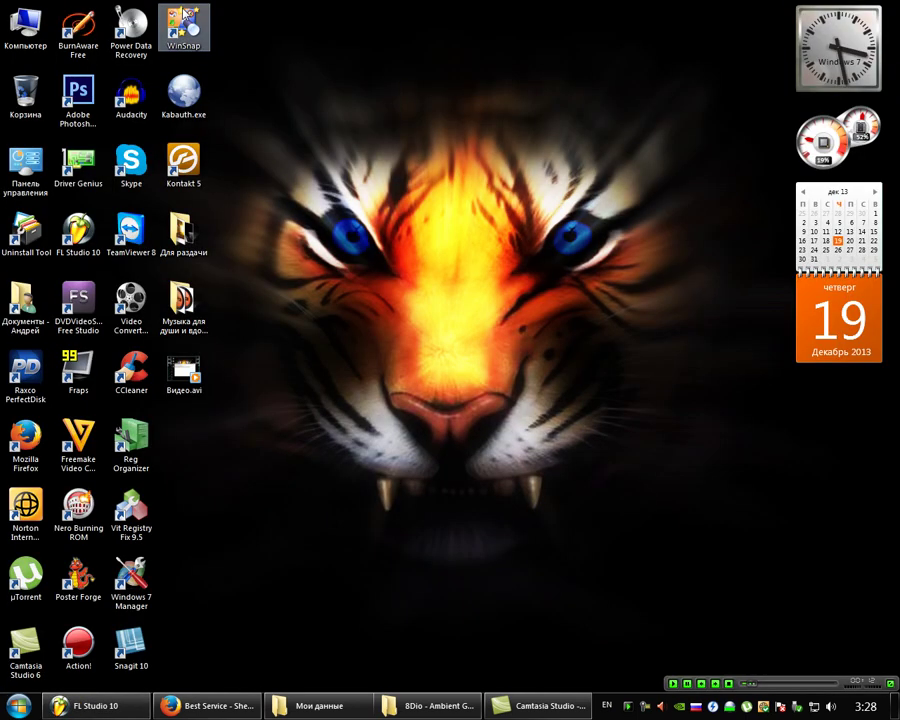
click(340, 708)
right_click(459, 377)
mouse_move(517, 531)
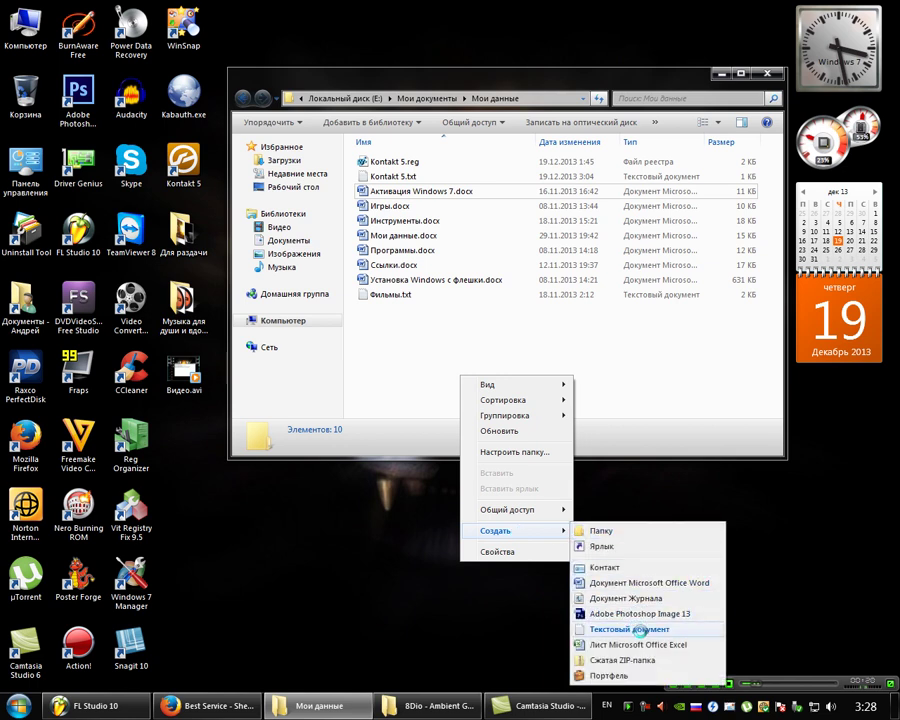
click(630, 629)
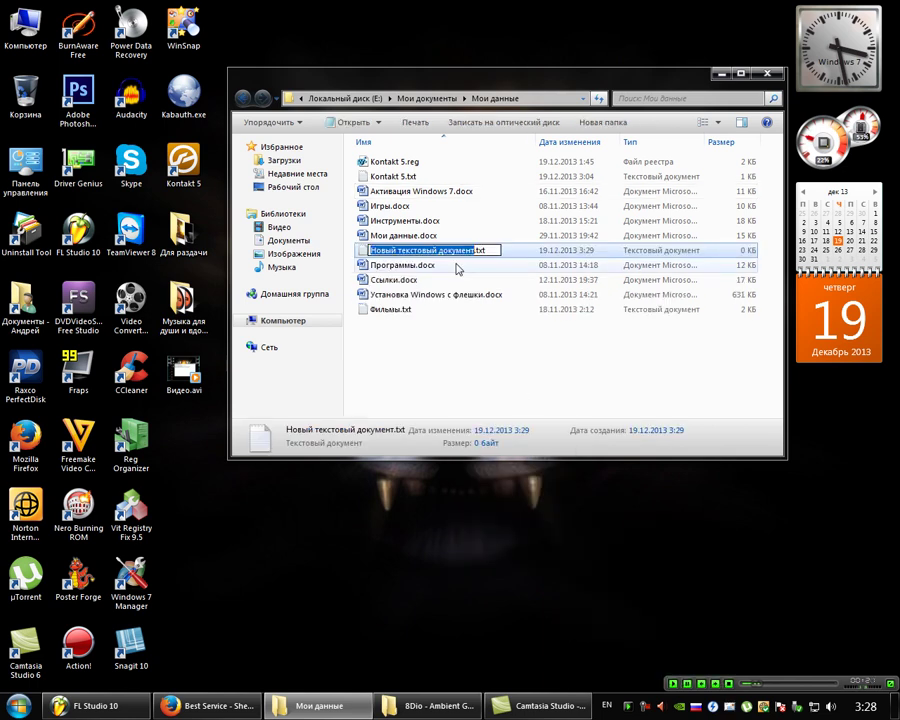
Step: Name the new text document Kontakt 5 Library.reg and accept the file extension change
text(Л)
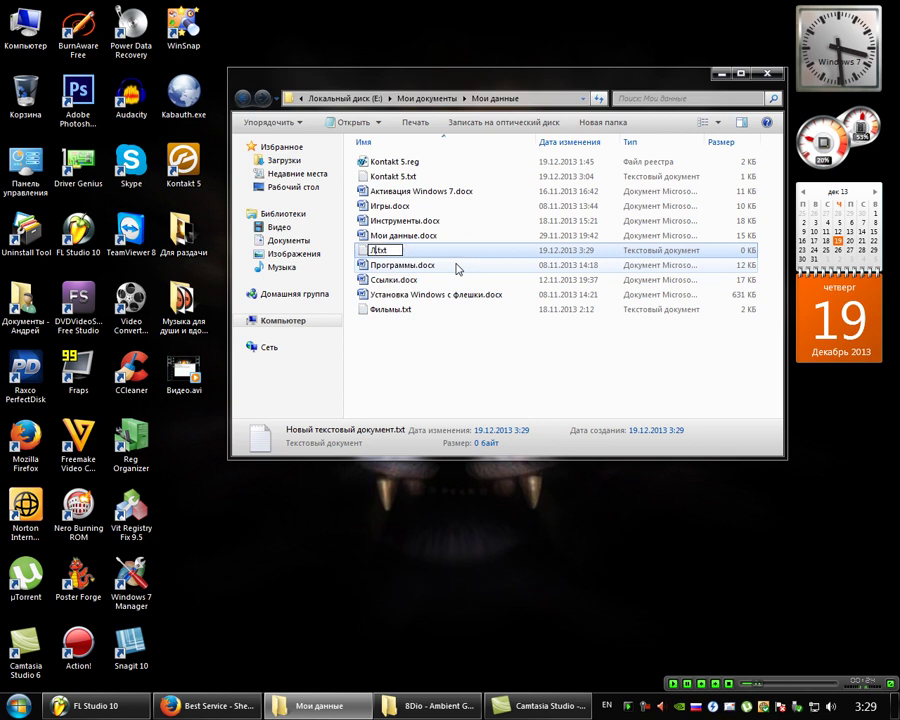
text(a)
key(BackSpace)
text(Kontakt 5 library.reg)
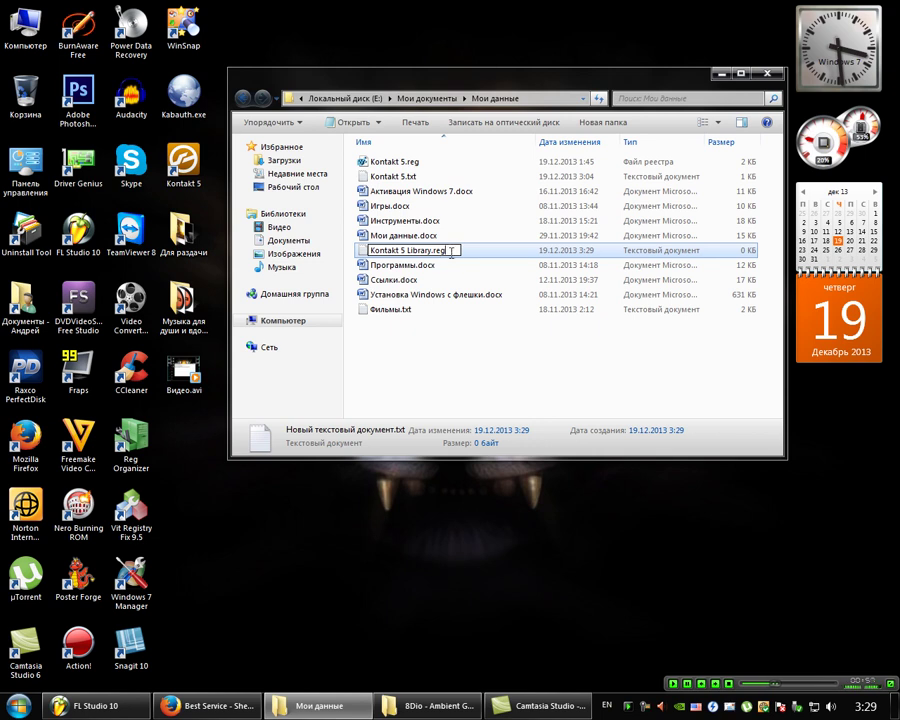
key(Return)
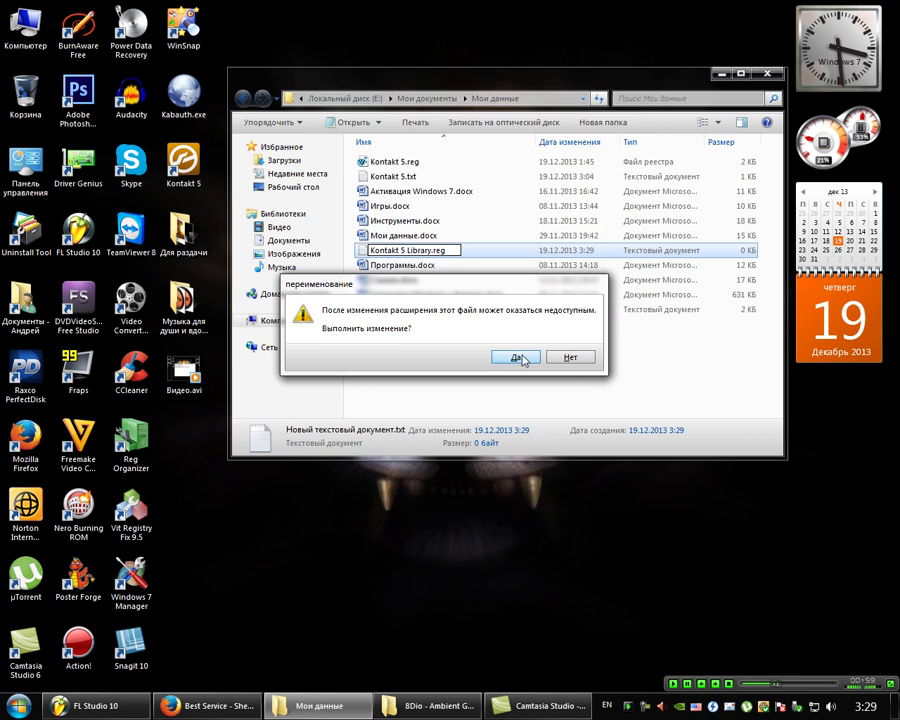
click(516, 354)
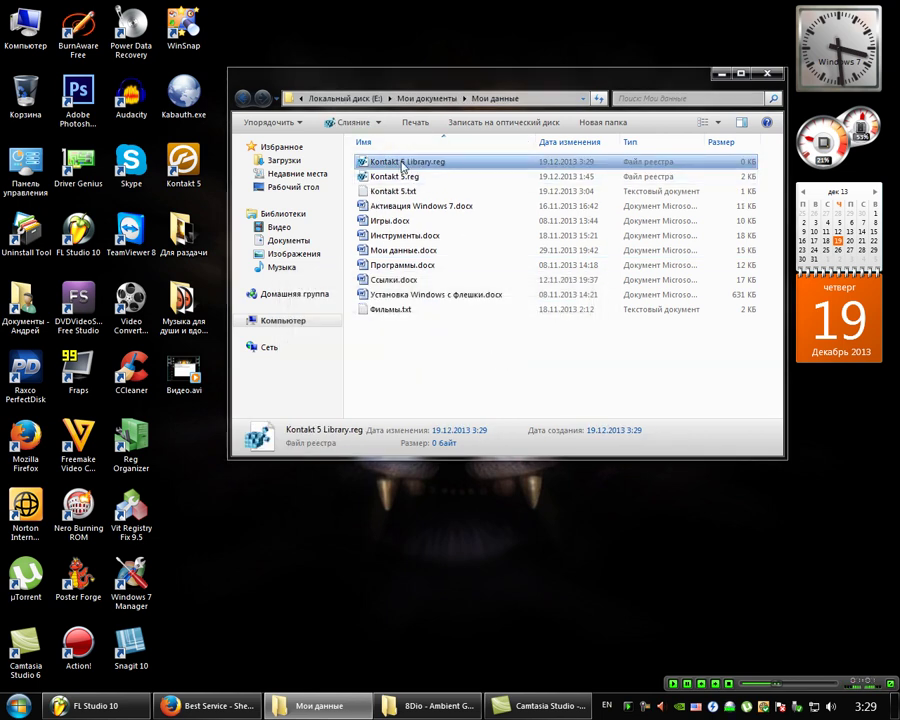
click(498, 388)
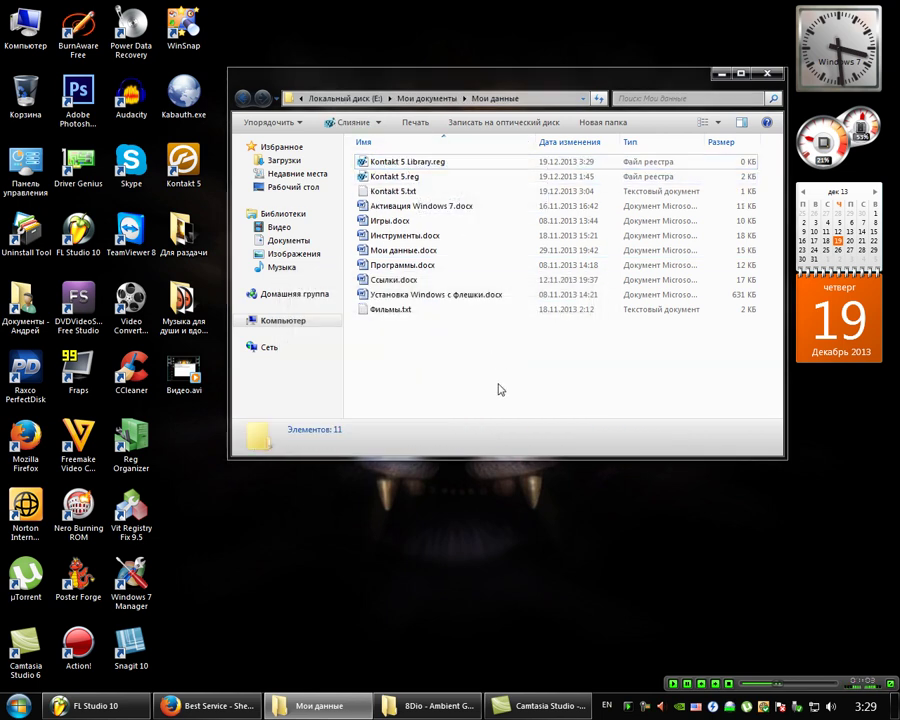
Step: Open Kontakt 5 Library.reg in Notepad and move its window so the Kontakt 5 files in the folder are uncovered
click(404, 162)
right_click(403, 160)
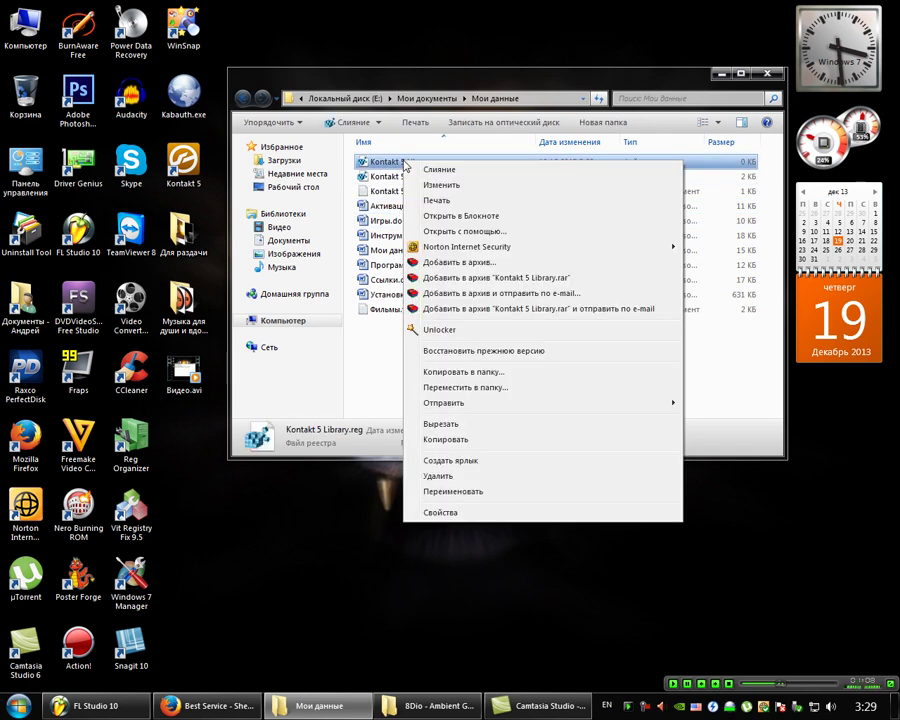
click(492, 217)
click(588, 88)
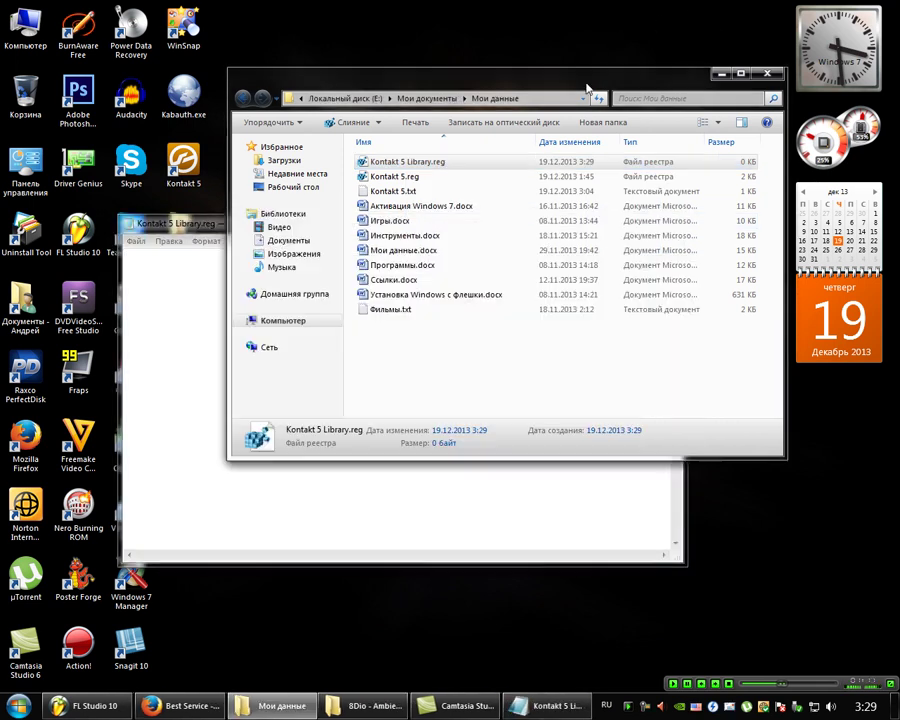
click(493, 487)
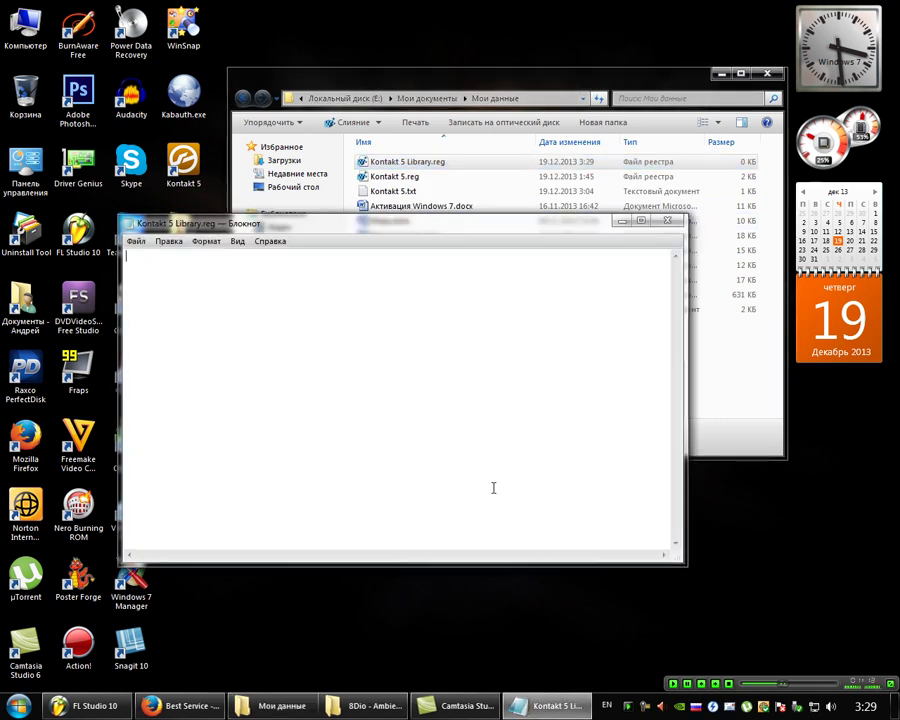
drag(318, 224, 336, 268)
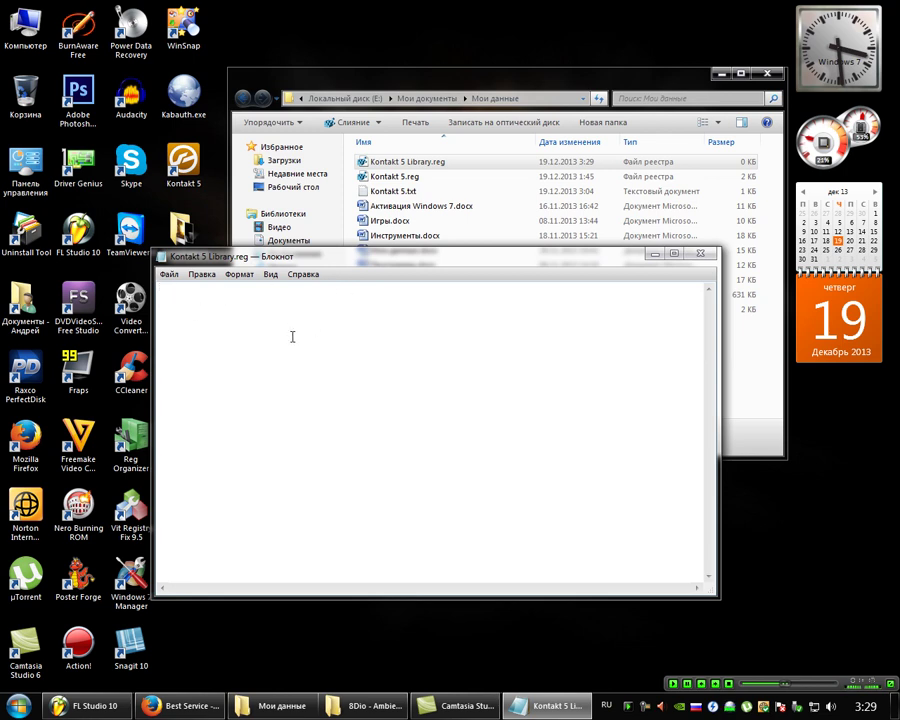
drag(464, 256, 484, 279)
Step: Copy the entire registry text from Kontakt 5.txt and close that file
click(395, 193)
double_click(395, 193)
key(ctrl+a)
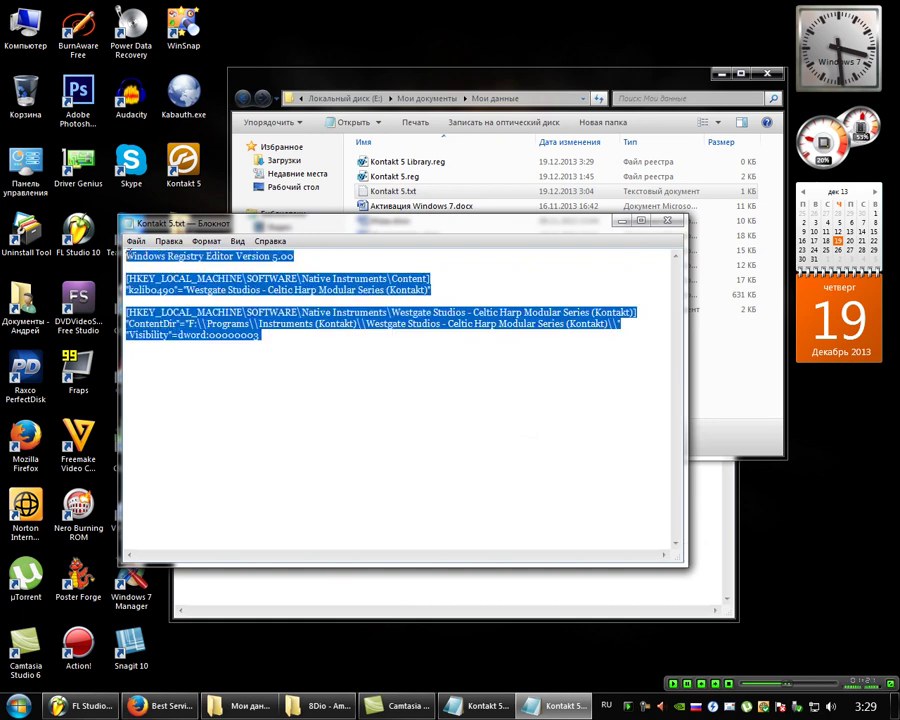
right_click(172, 253)
click(257, 305)
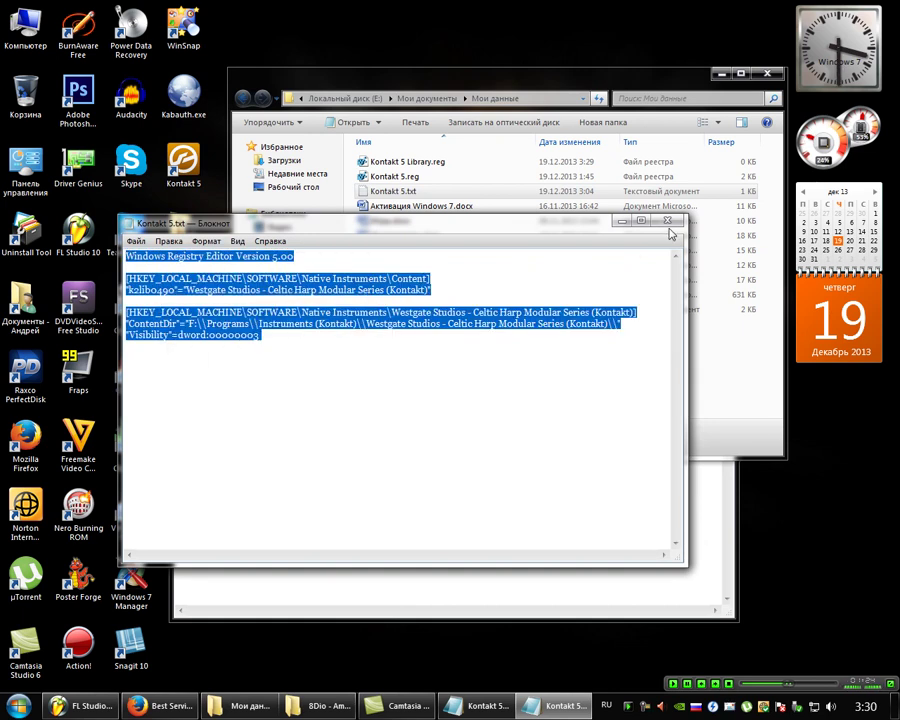
click(667, 221)
Step: Paste the copied registry text into the empty Kontakt 5 Library.reg and reposition its window
click(352, 496)
right_click(292, 325)
click(341, 386)
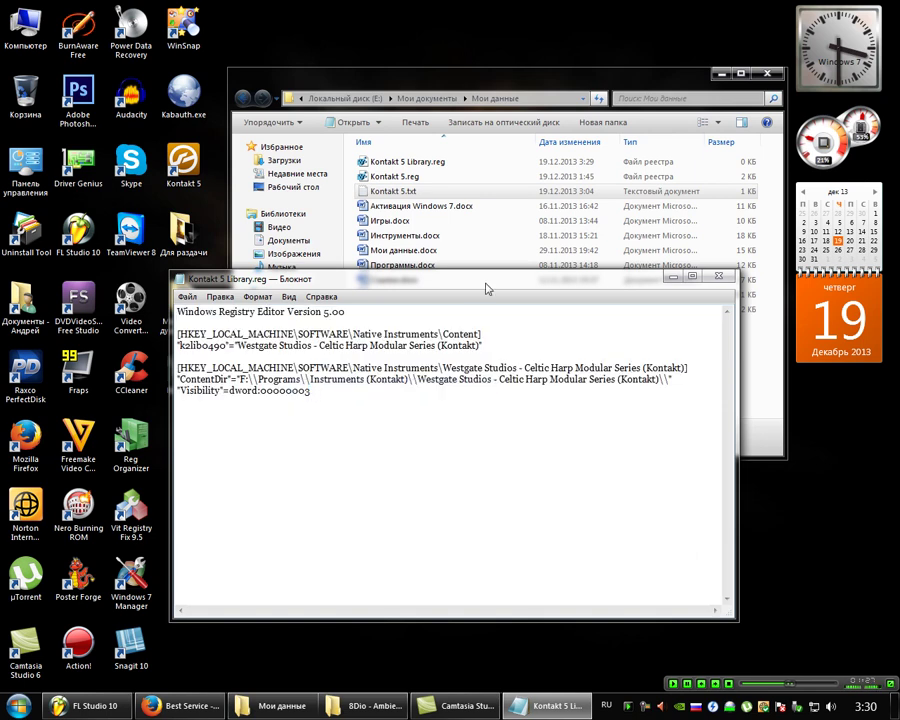
mouse_move(482, 282)
mouse_down()
mouse_move(524, 262)
mouse_move(514, 242)
mouse_move(482, 287)
mouse_up()
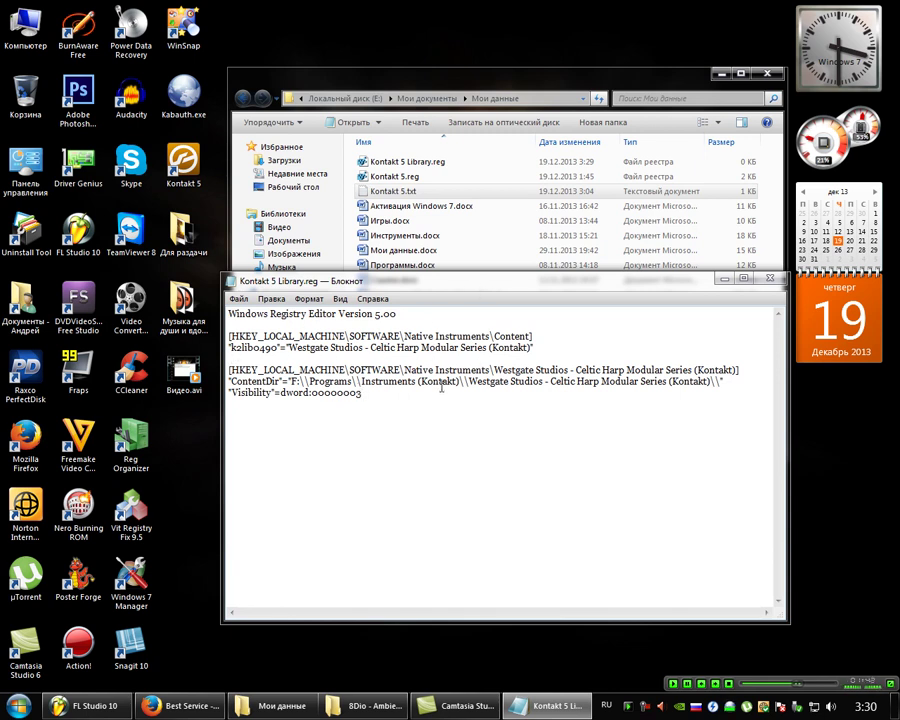
drag(478, 283, 475, 270)
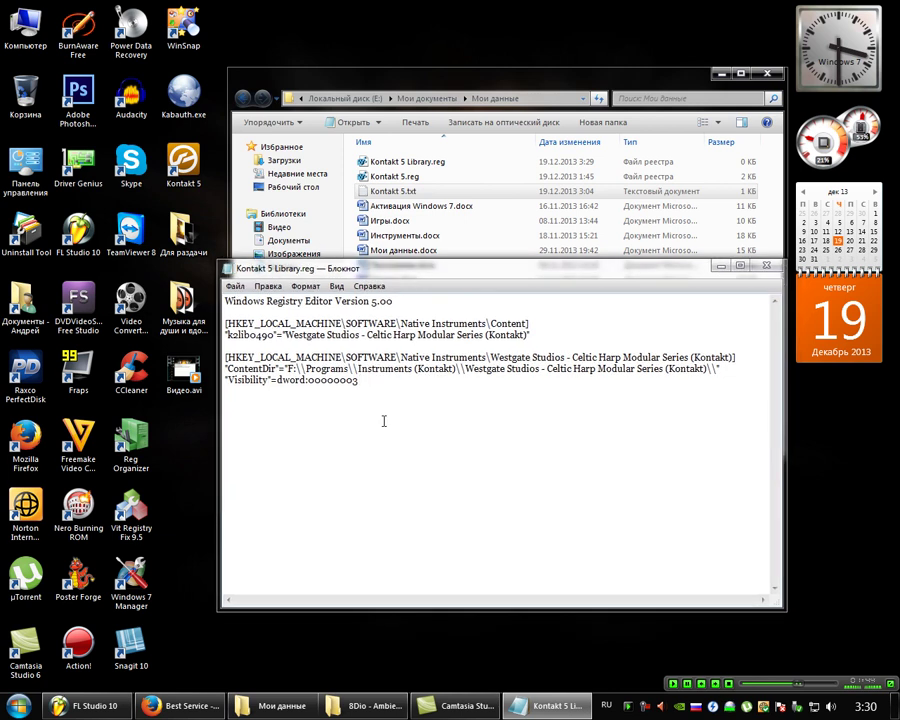
Step: Copy the name of the 8Dio - Ambient Guitar (Kontakt) folder inside Programs\Instruments (Kontakt)
click(282, 705)
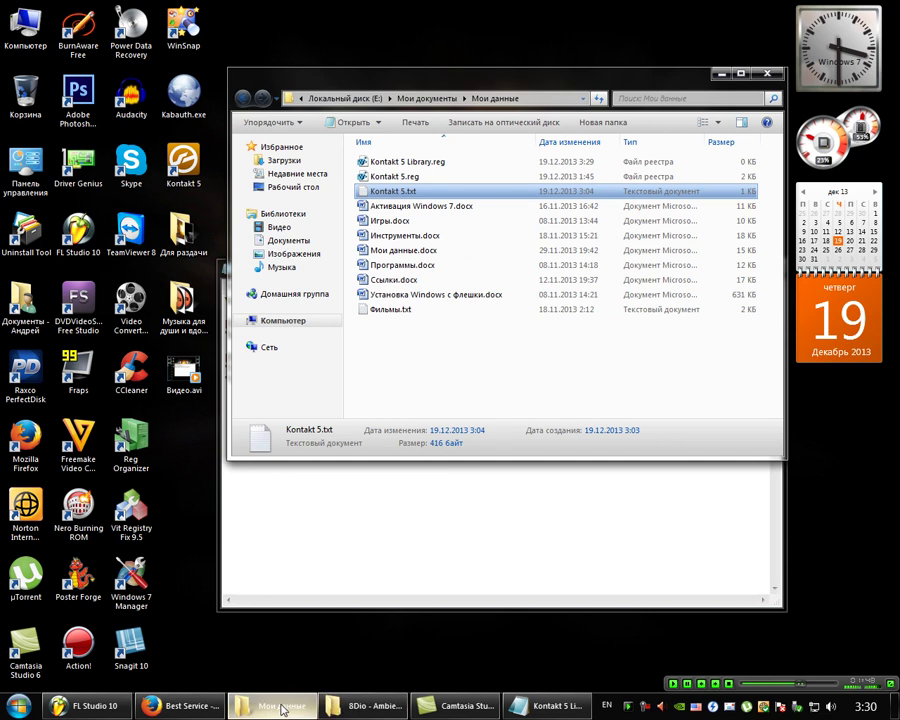
click(282, 705)
click(365, 705)
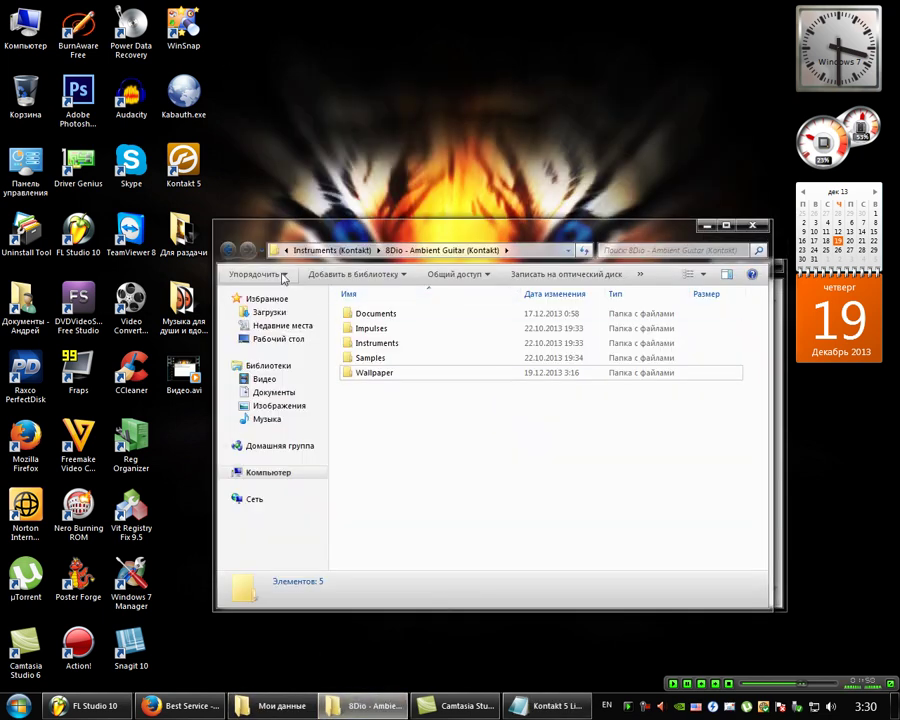
click(330, 250)
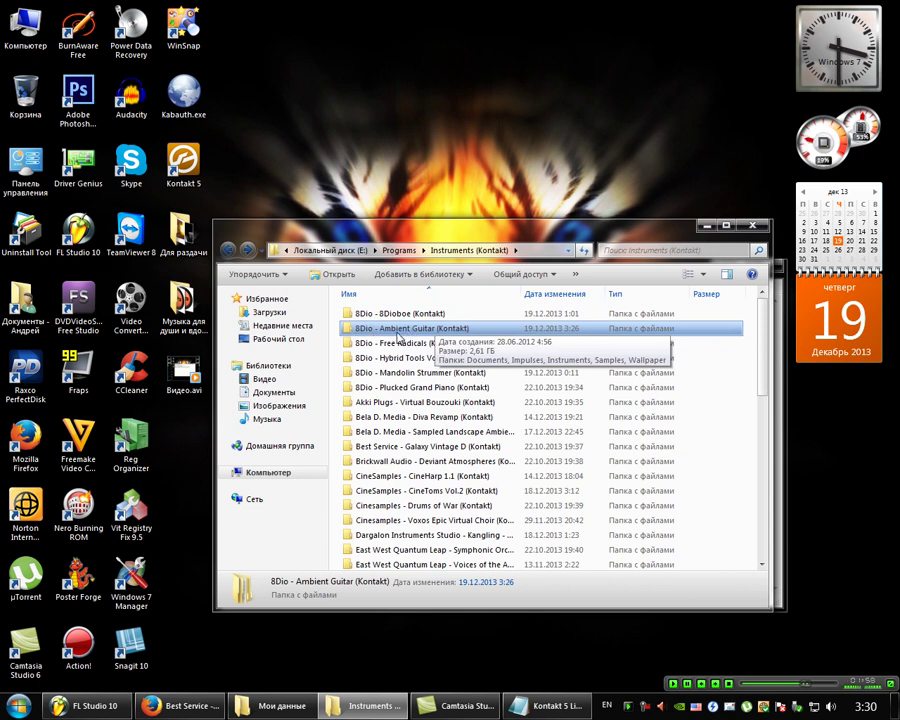
right_click(409, 332)
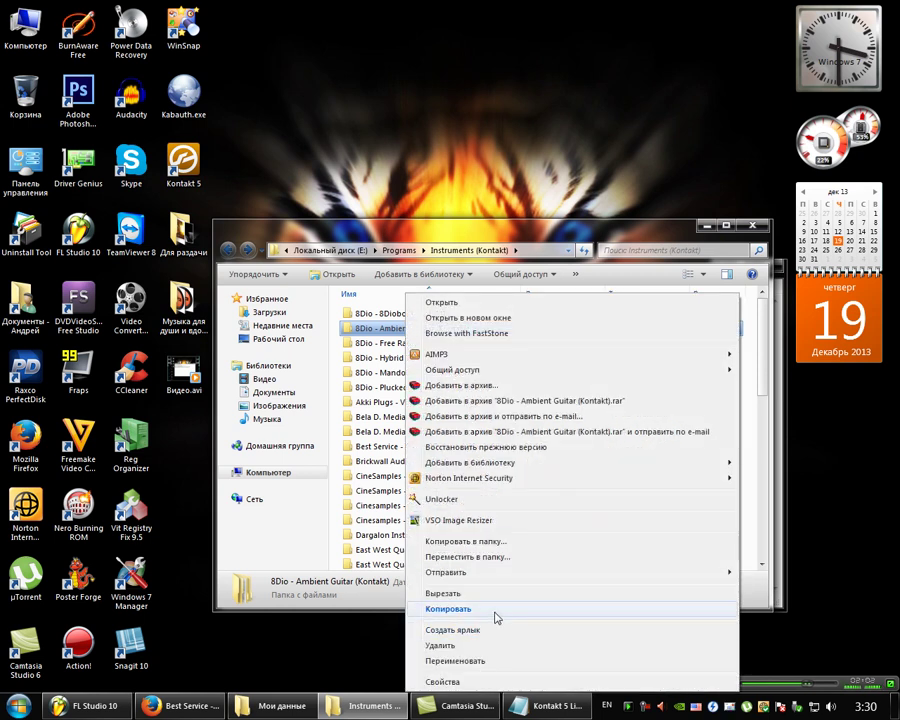
click(496, 660)
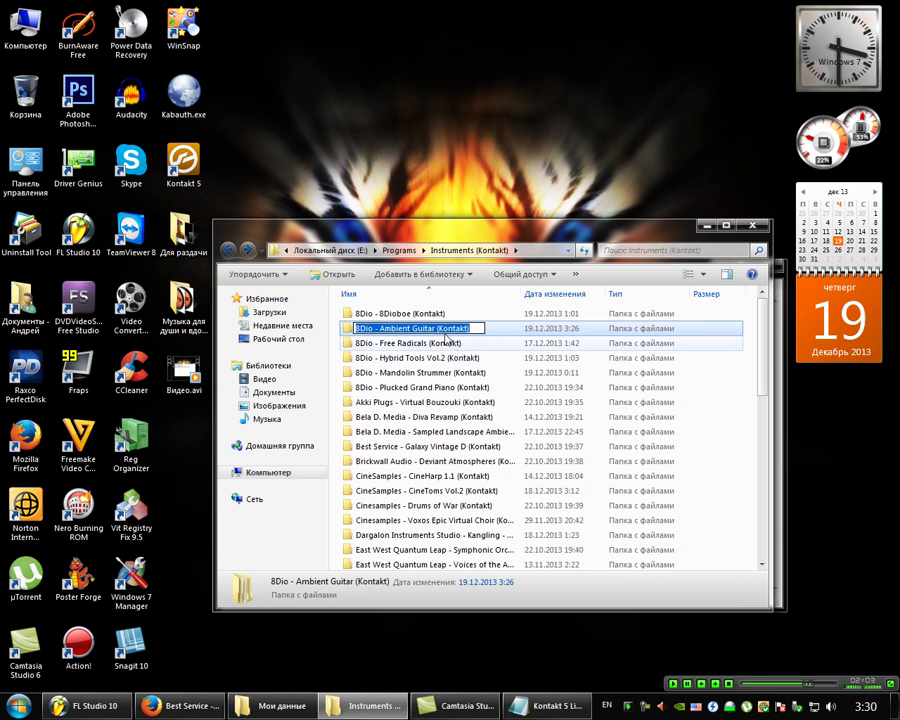
right_click(441, 334)
click(508, 377)
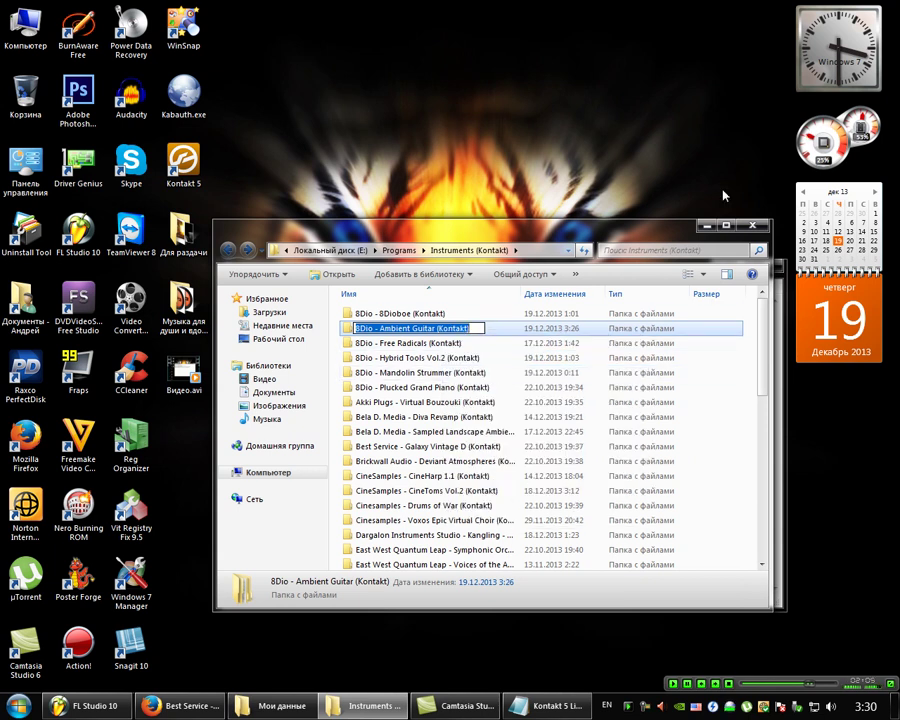
Step: In Kontakt 5 Library.reg, replace the k2lib0490 value with the copied name 8Dio - Ambient Guitar (Kontakt)
key(alt+Tab)
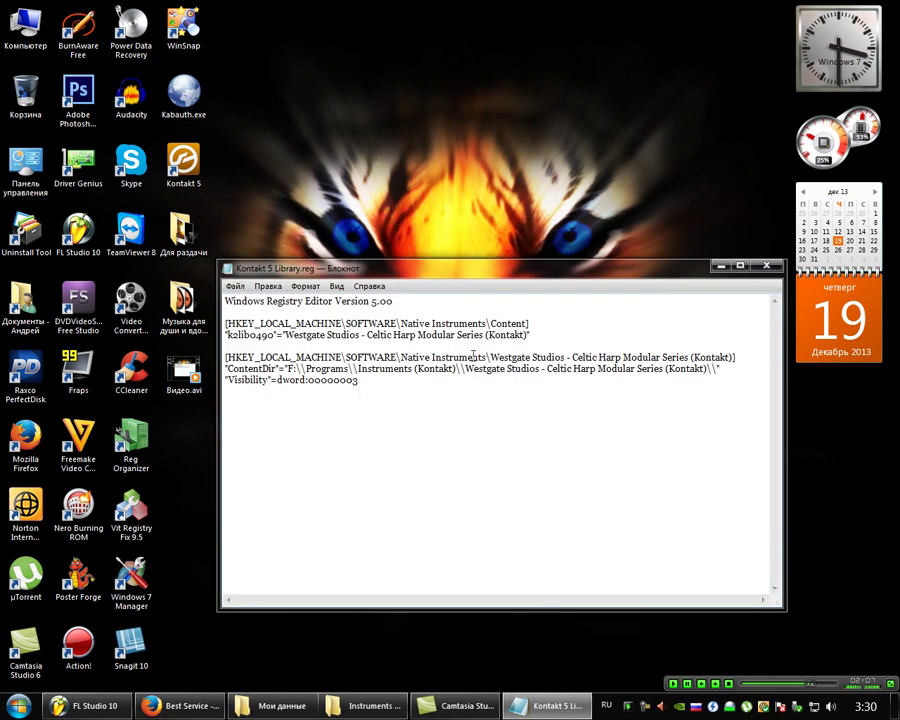
drag(528, 335, 285, 335)
right_click(316, 330)
click(353, 392)
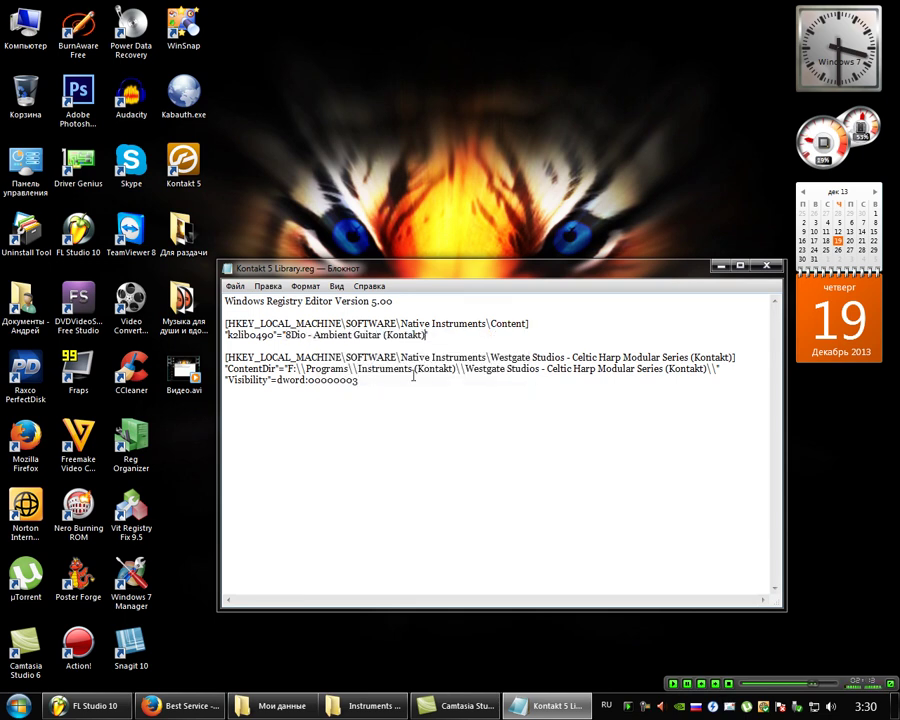
Step: Replace the library name ending the second Native Instruments registry key with 8Dio - Ambient Guitar (Kontakt)
drag(734, 356, 491, 356)
right_click(506, 355)
click(570, 415)
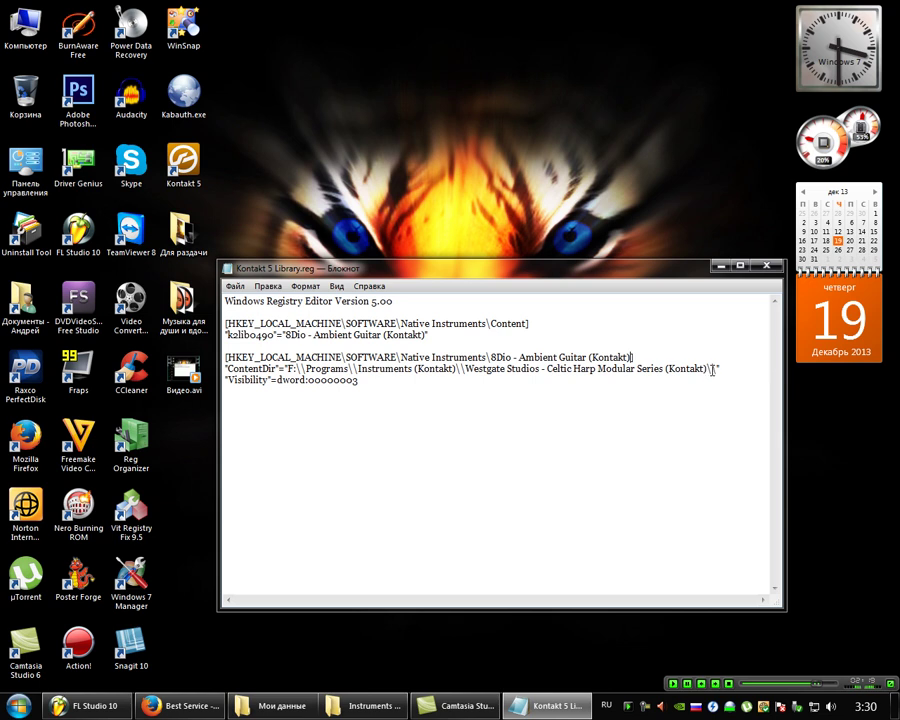
Step: Replace the library folder name in the ContentDir path with 8Dio - Ambient Guitar (Kontakt)
drag(707, 369, 465, 370)
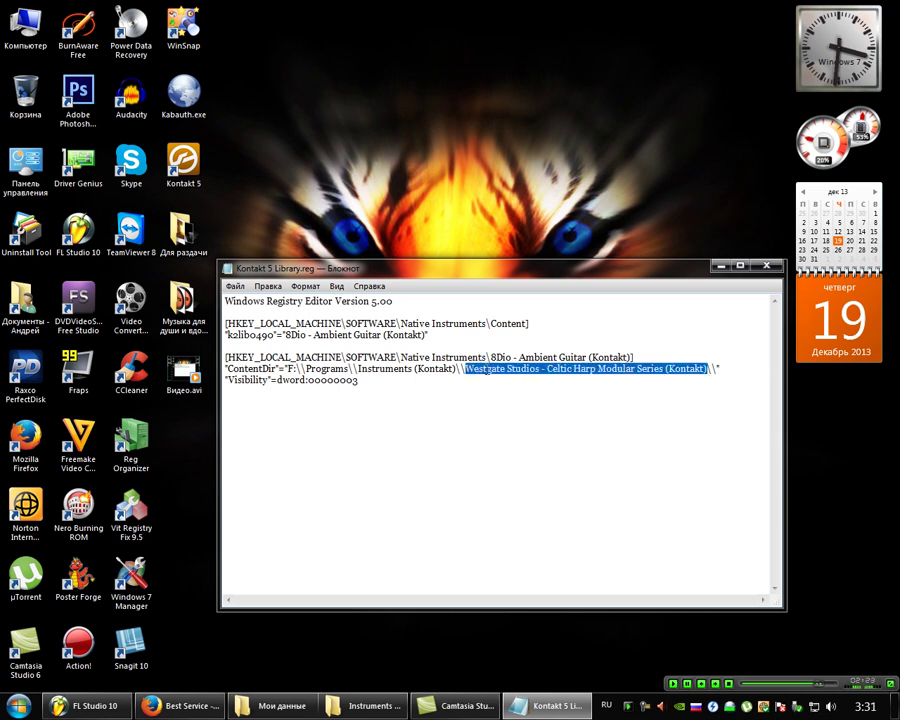
right_click(487, 369)
click(533, 430)
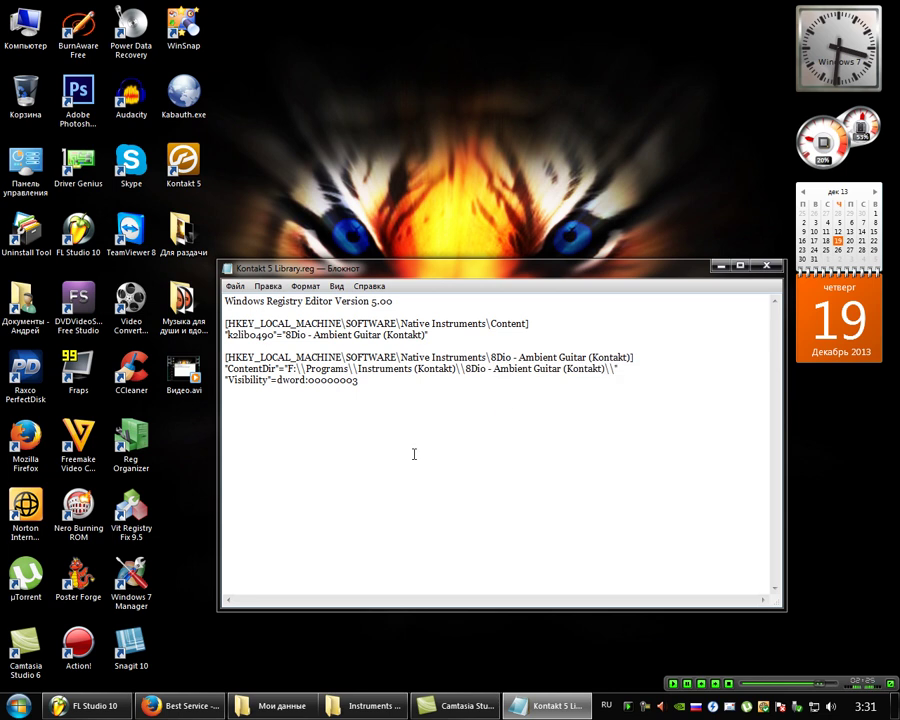
Step: Check the 8Dio - Ambient Guitar (Kontakt) folder against the names in the registry text
click(366, 707)
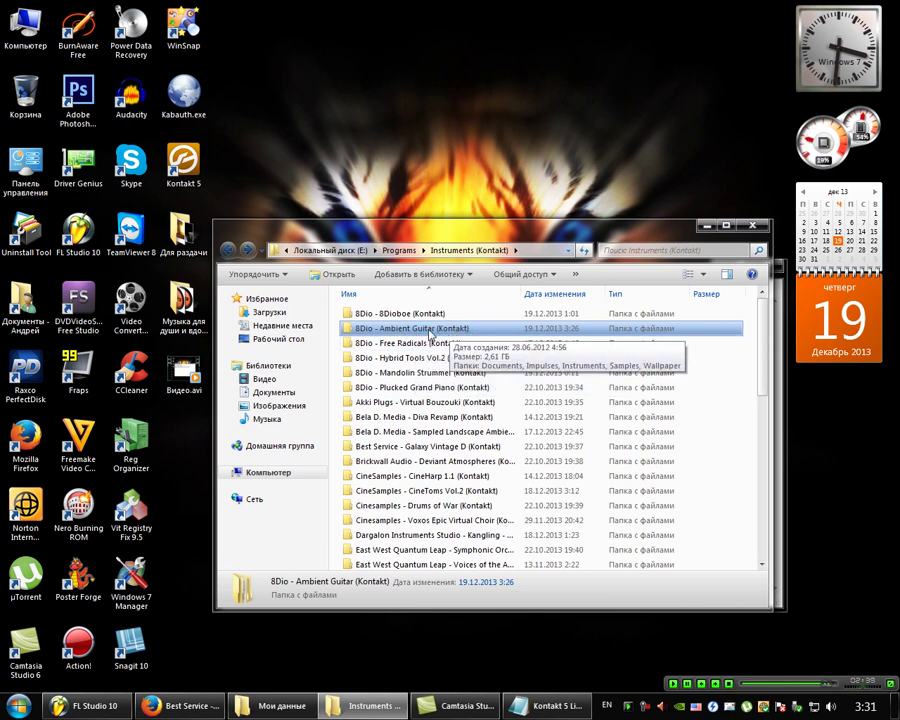
click(706, 226)
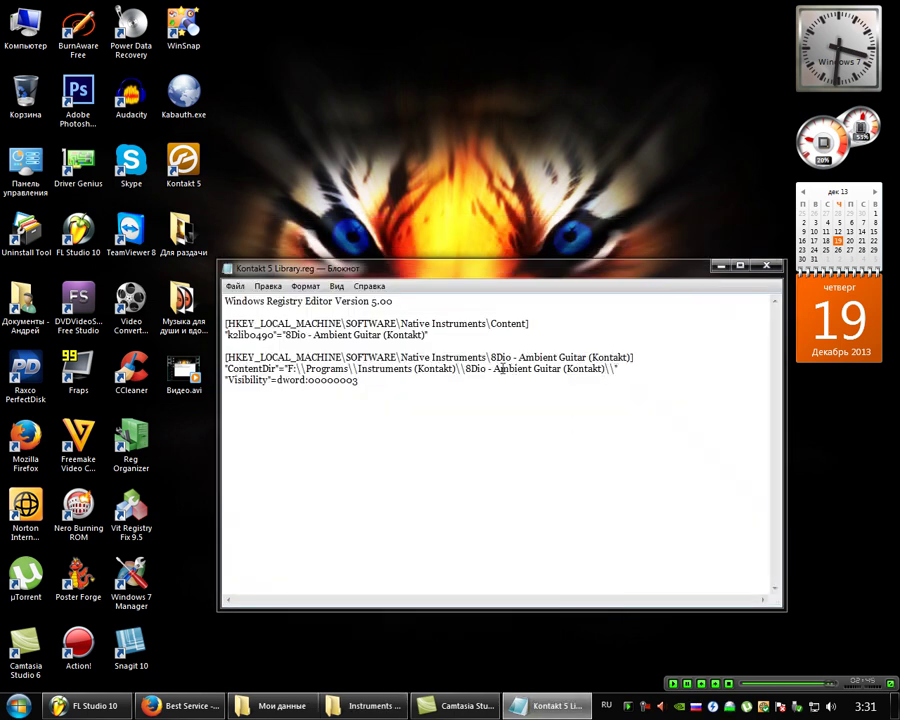
drag(490, 268, 476, 241)
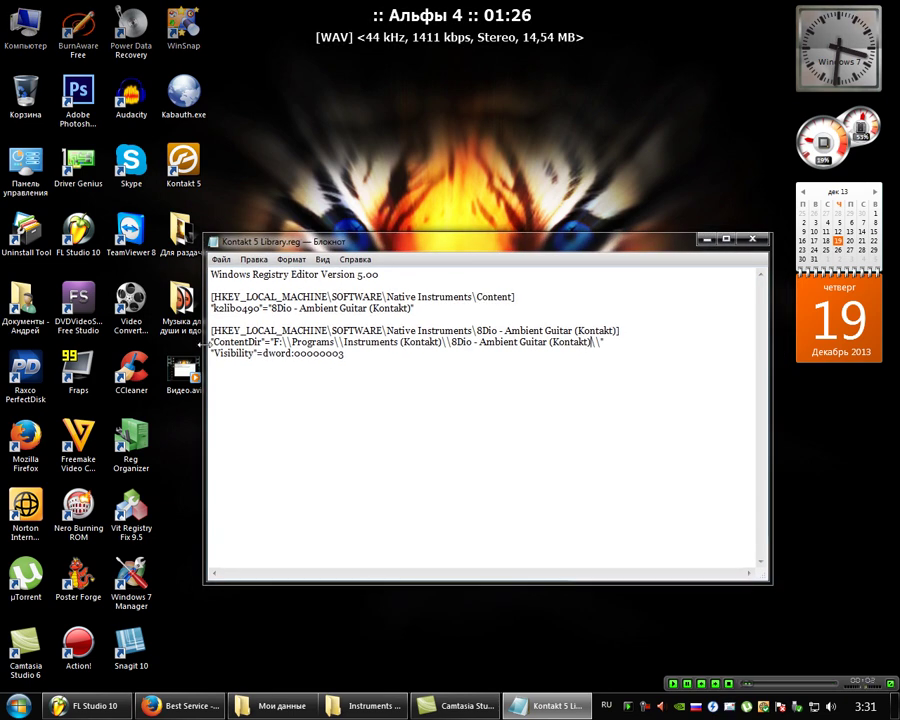
Step: Change the drive letter at the start of the ContentDir path to E, checking the drive list in Computer
drag(274, 342, 437, 346)
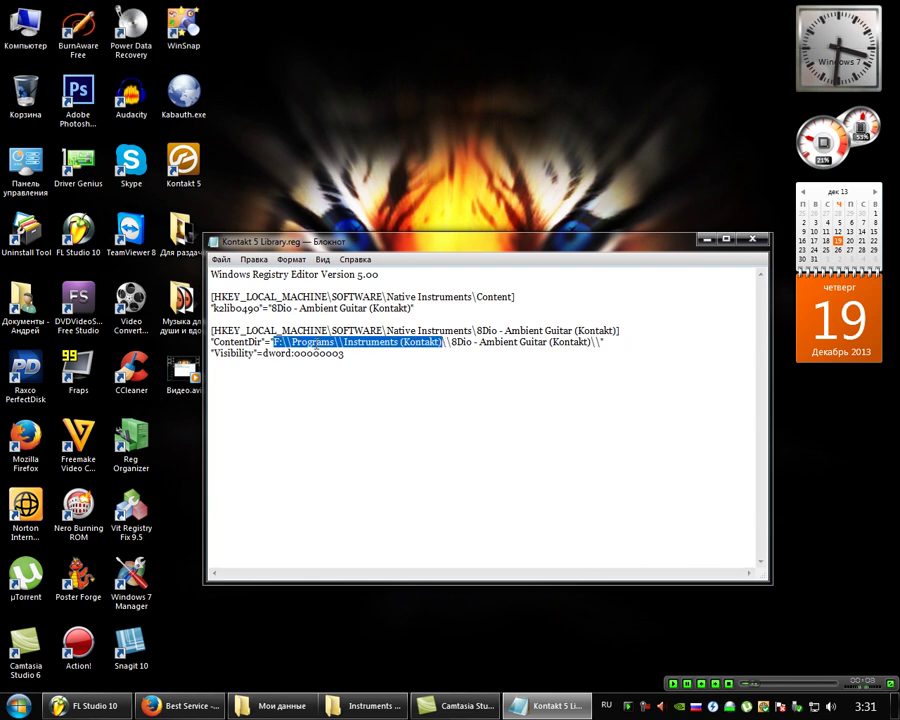
mouse_move(382, 714)
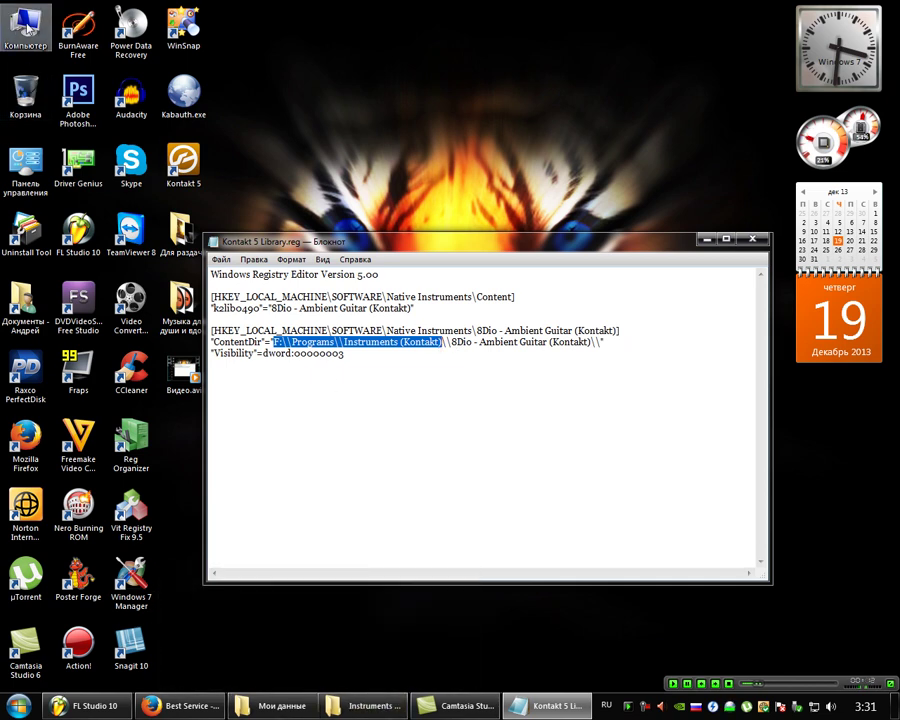
double_click(25, 25)
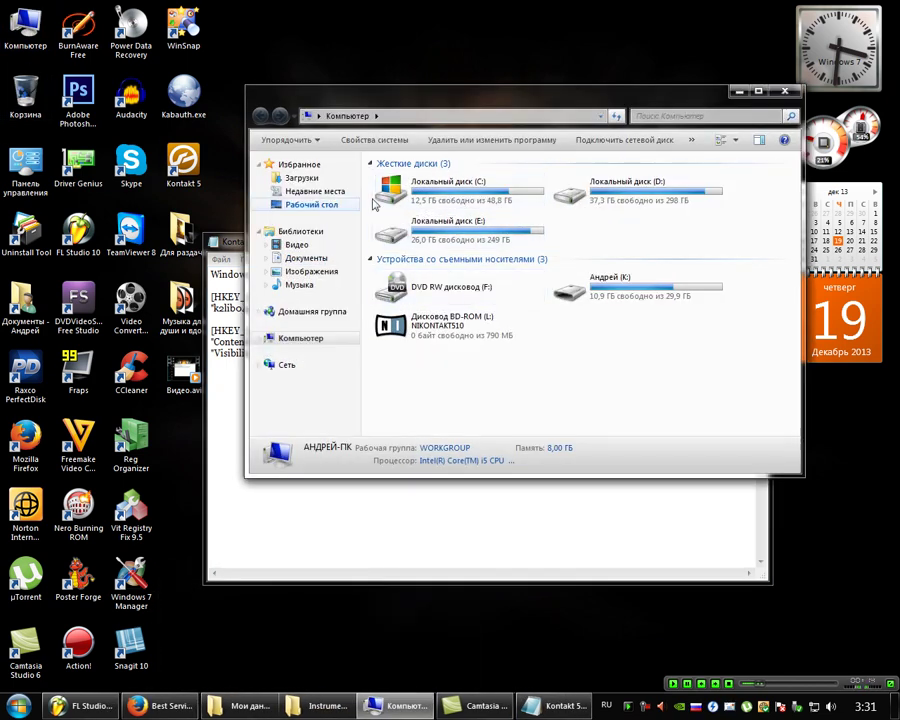
click(507, 232)
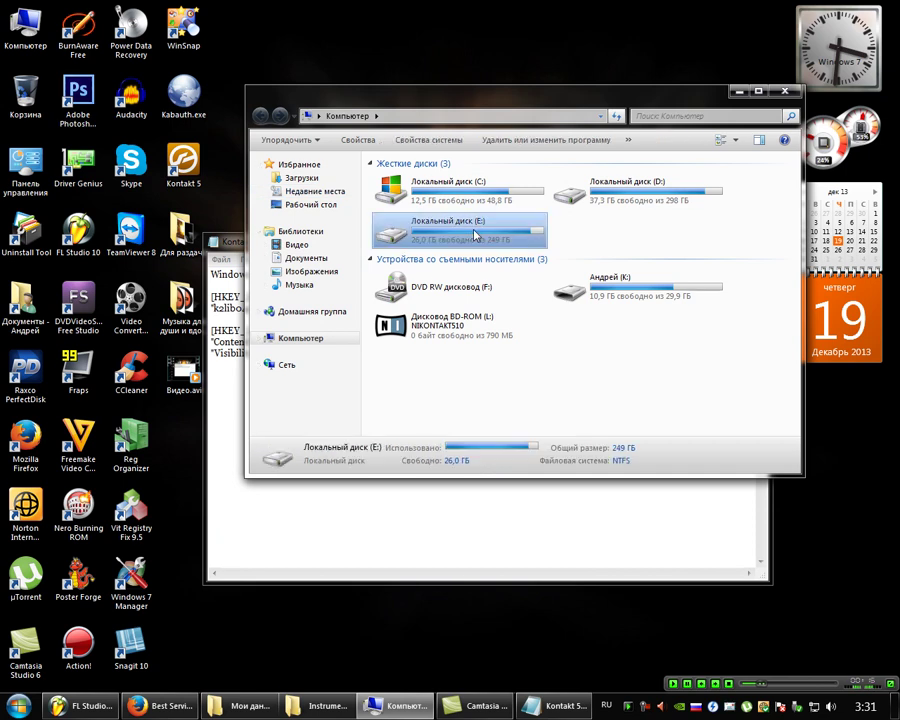
click(446, 507)
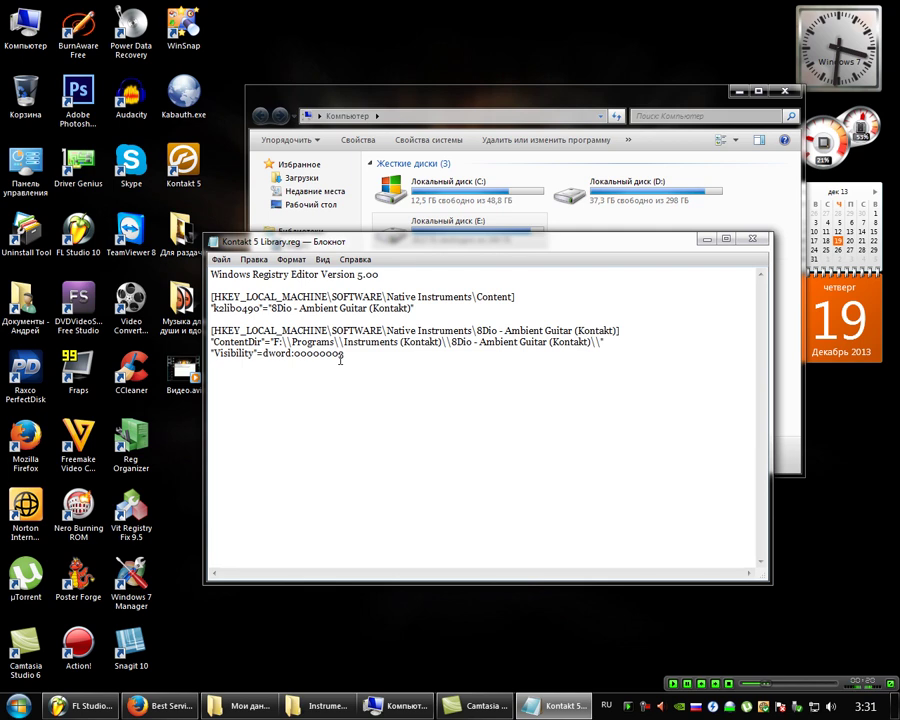
key(Delete)
text(E)
Step: Trace E:\Programs\Instruments (Kontakt)\8Dio - Ambient Guitar (Kontakt) in Explorer and compare each folder with the ContentDir path
drag(530, 94, 486, 82)
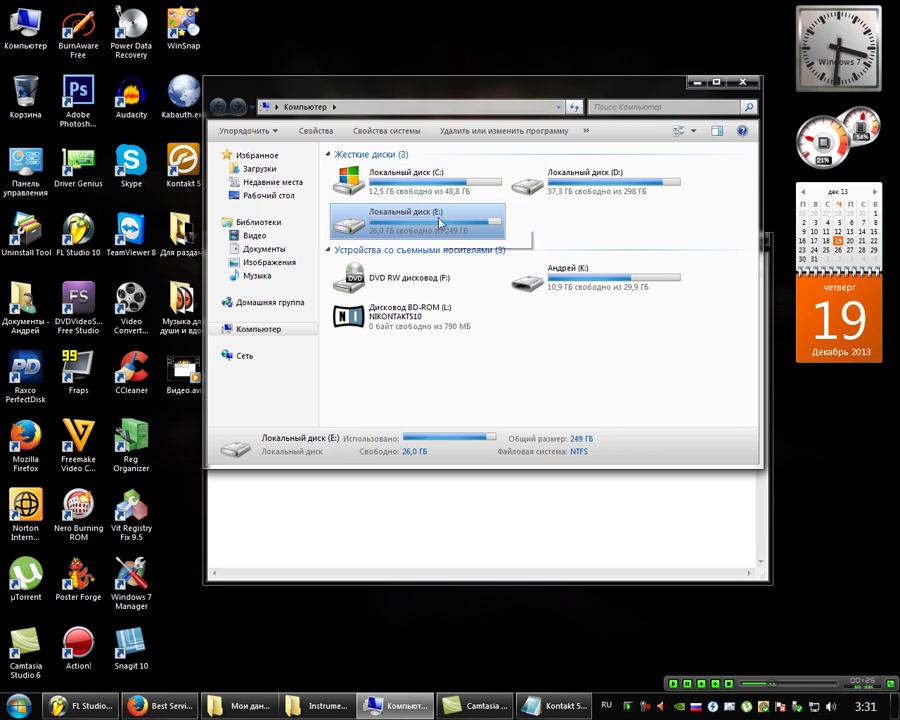
double_click(440, 219)
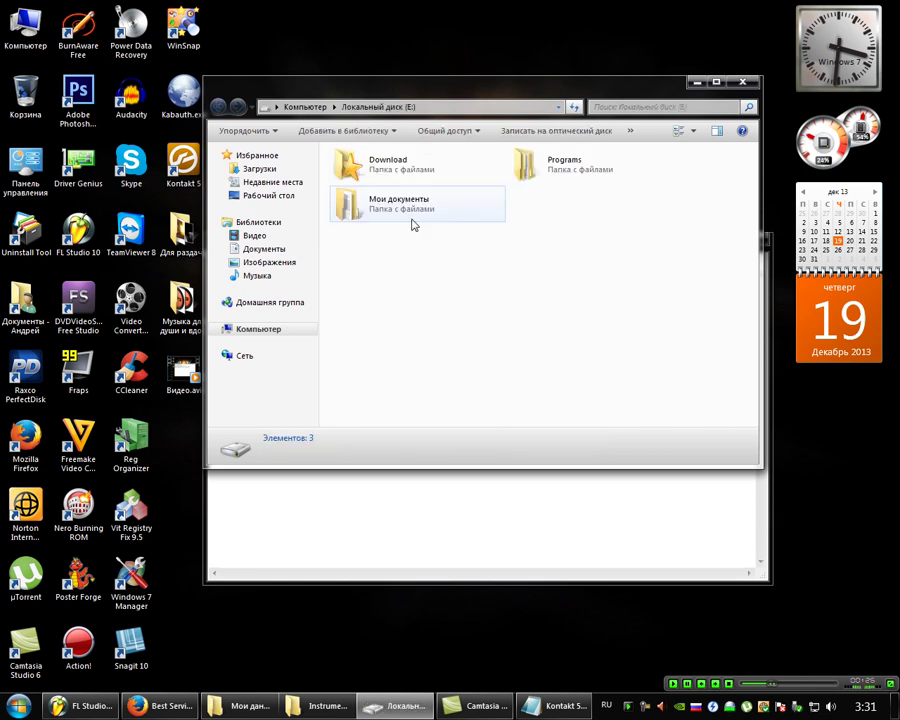
click(582, 170)
drag(526, 100, 544, 241)
drag(556, 353, 557, 403)
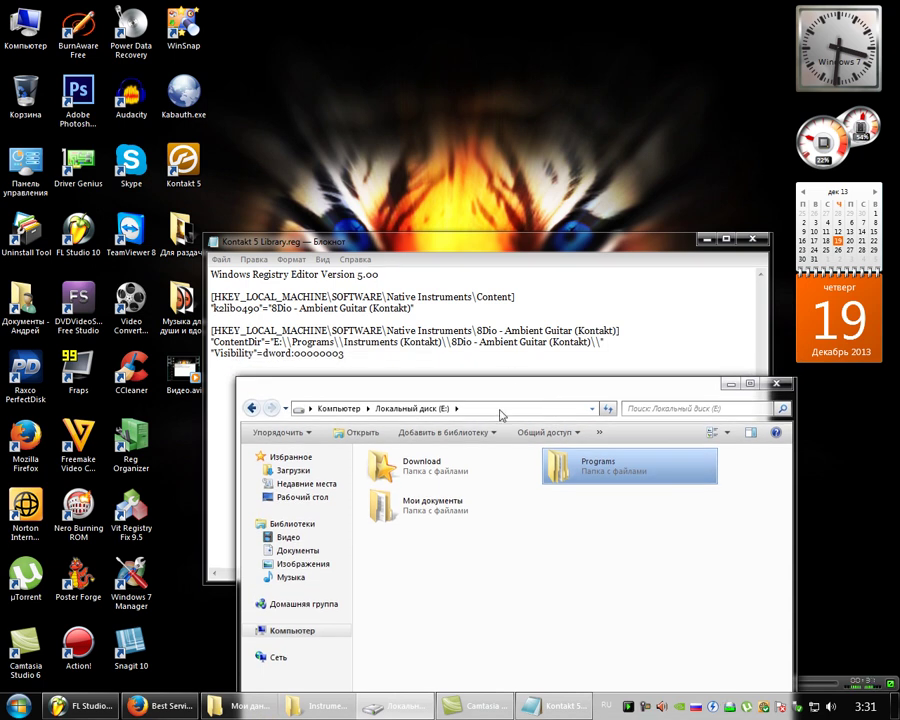
double_click(597, 467)
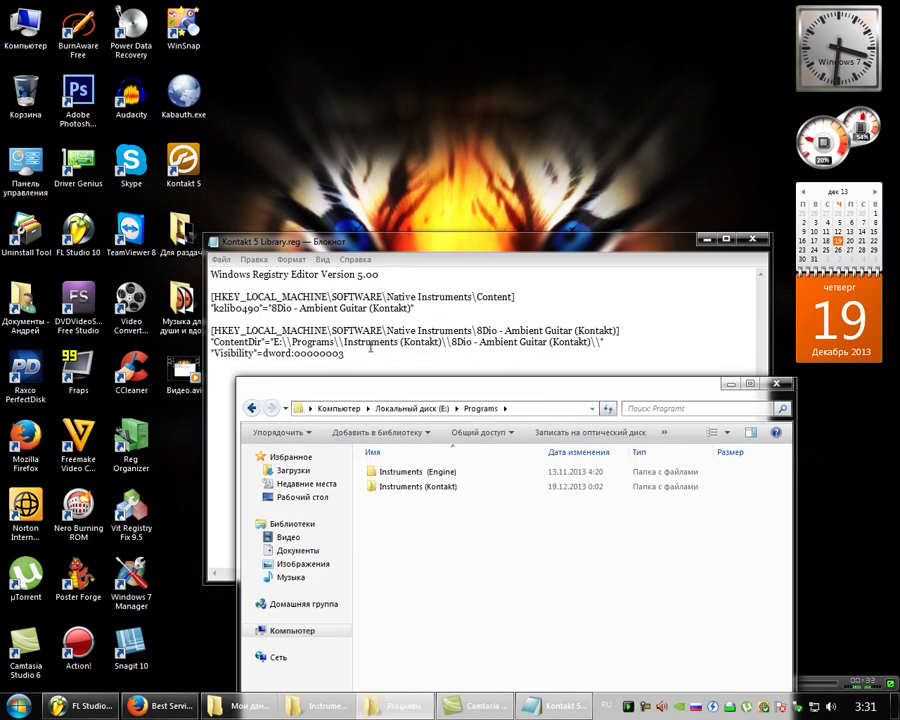
double_click(436, 488)
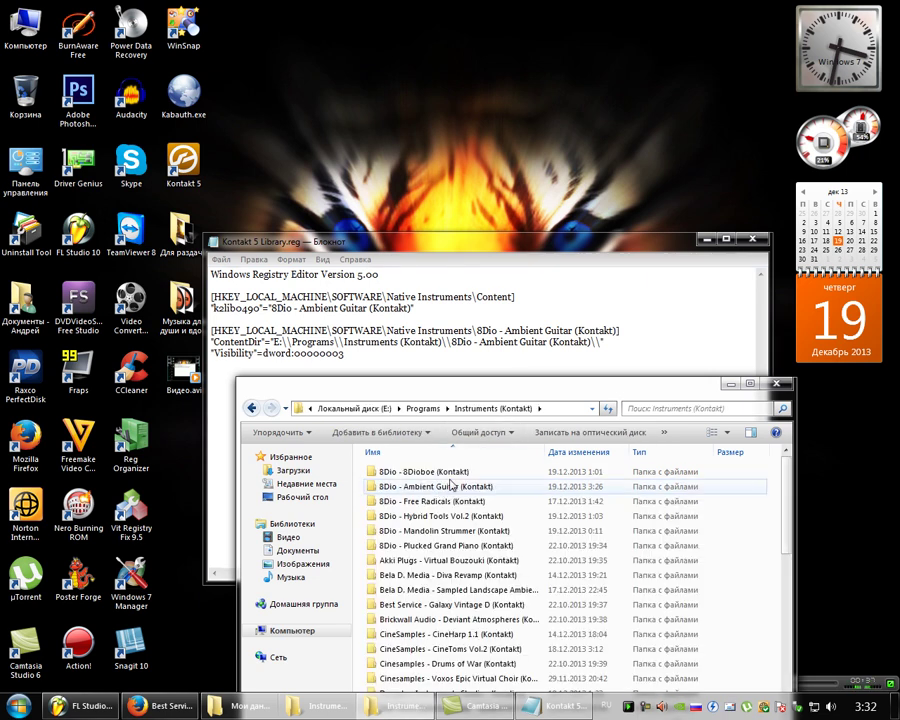
click(510, 487)
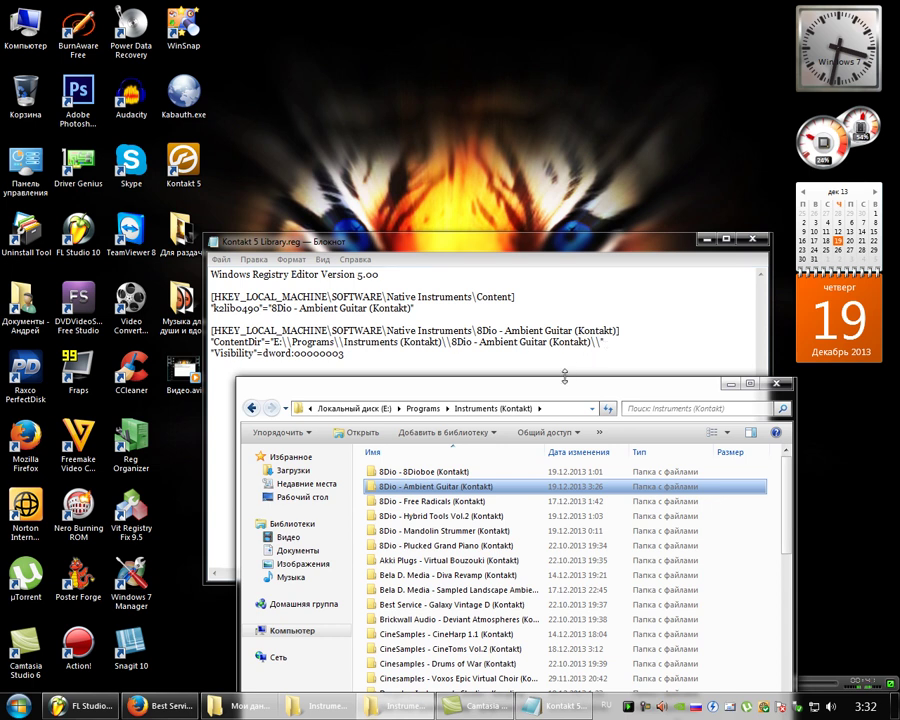
drag(560, 393, 524, 309)
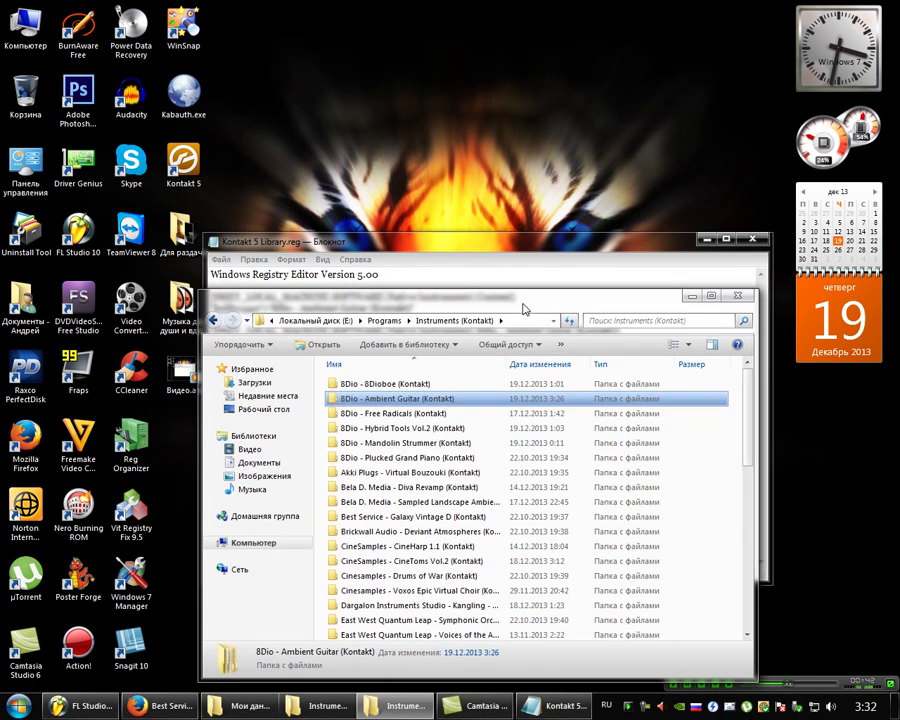
click(691, 296)
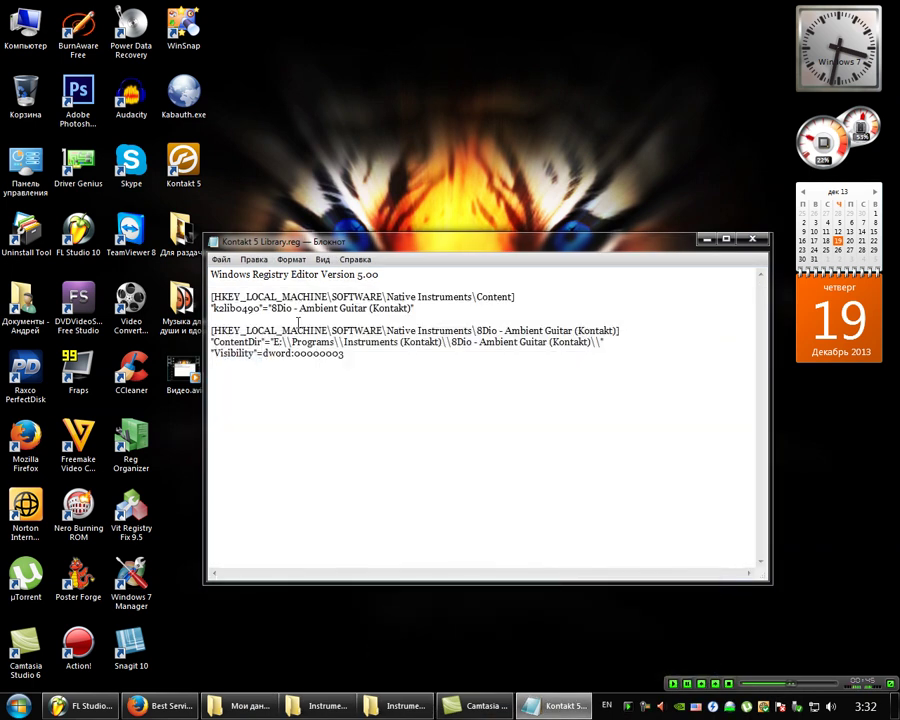
Step: Close Kontakt 5 Library.reg and save the changes to it
click(760, 241)
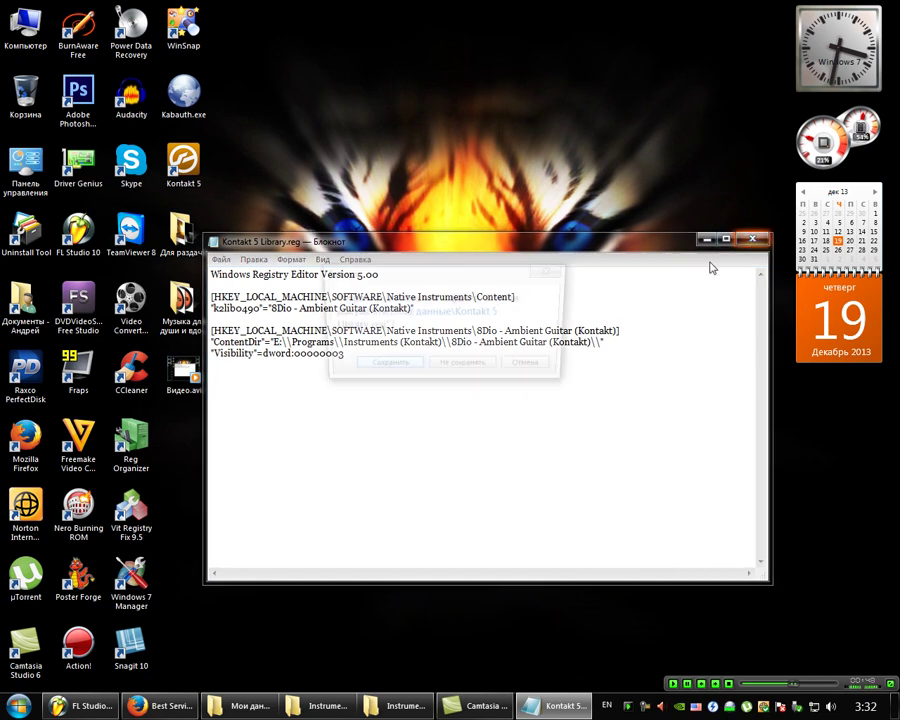
click(405, 368)
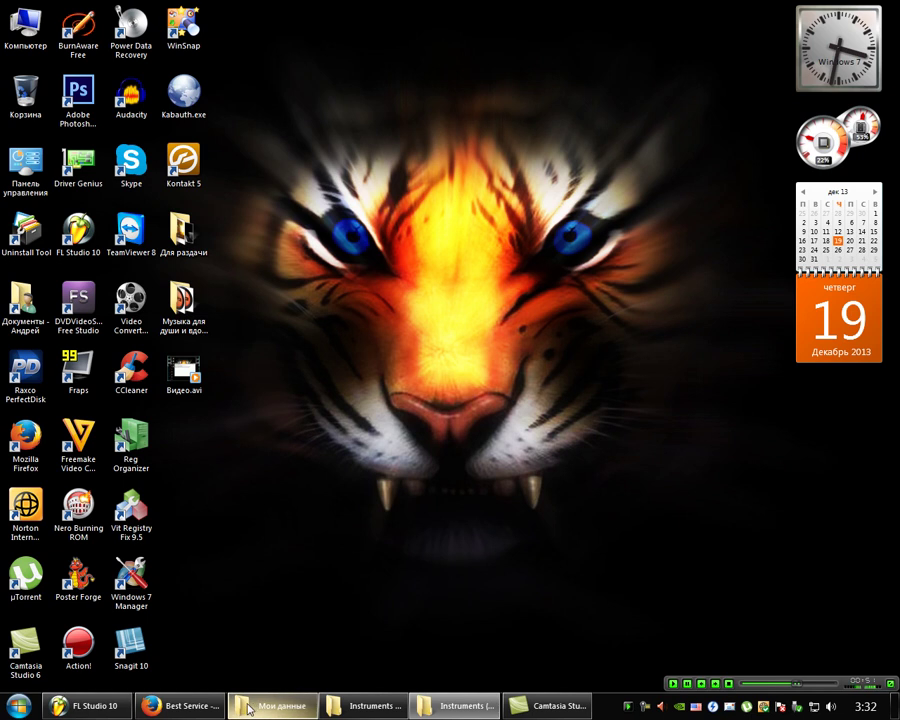
click(100, 705)
click(100, 705)
Step: Create a new text document inside the 8Dio - Ambient Guitar (Kontakt) library folder
click(372, 705)
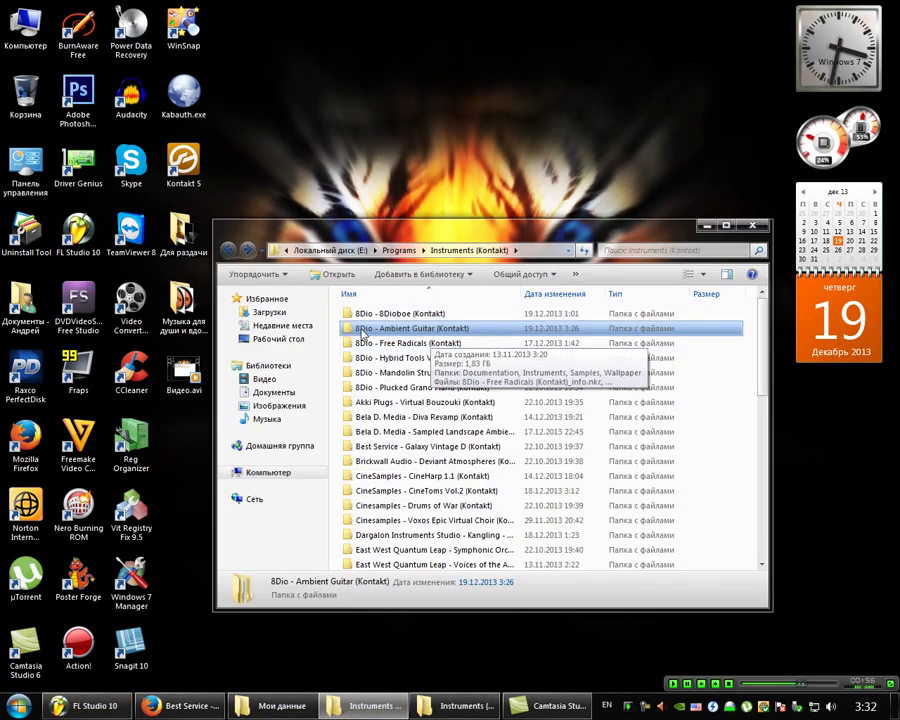
double_click(447, 330)
drag(458, 224, 495, 185)
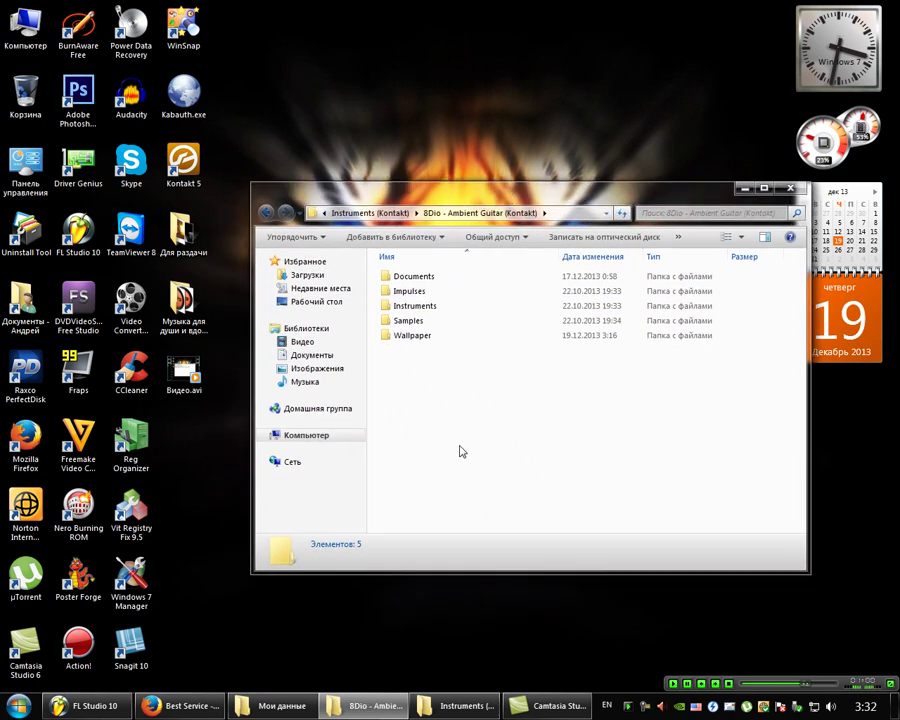
right_click(460, 443)
mouse_move(522, 610)
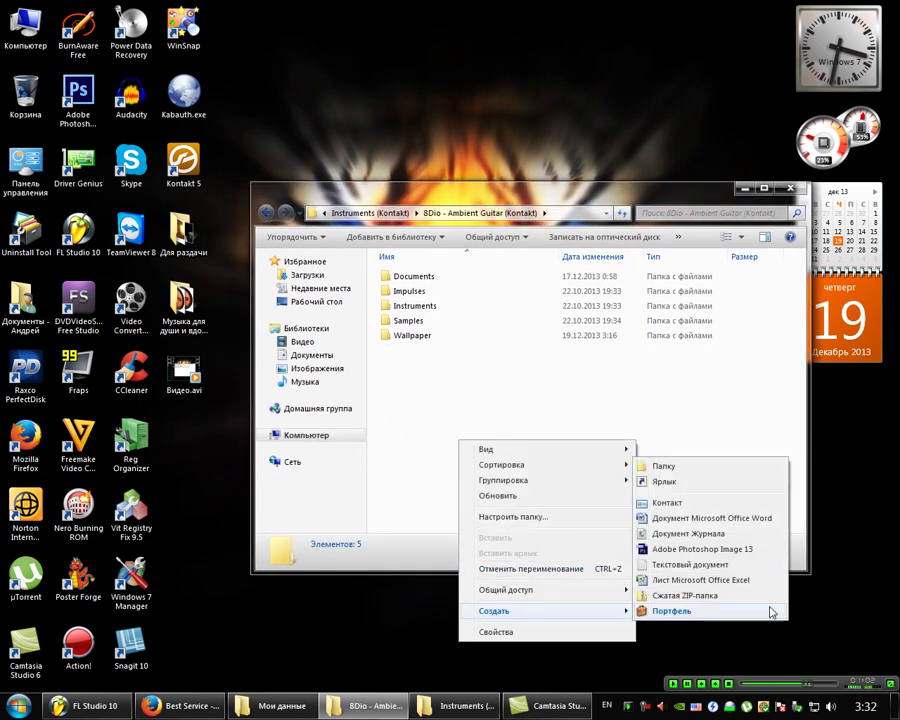
click(700, 564)
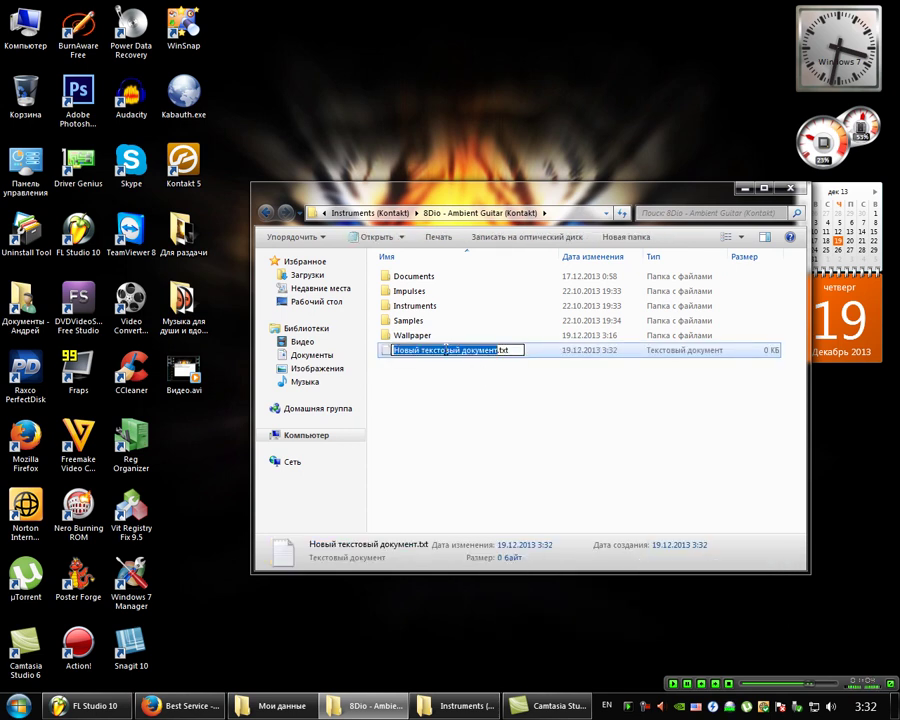
Step: Rename the new text document 8Dio - Ambient Guitar (Kontakt)_info.nkx, accepting the extension change
right_click(445, 348)
click(472, 464)
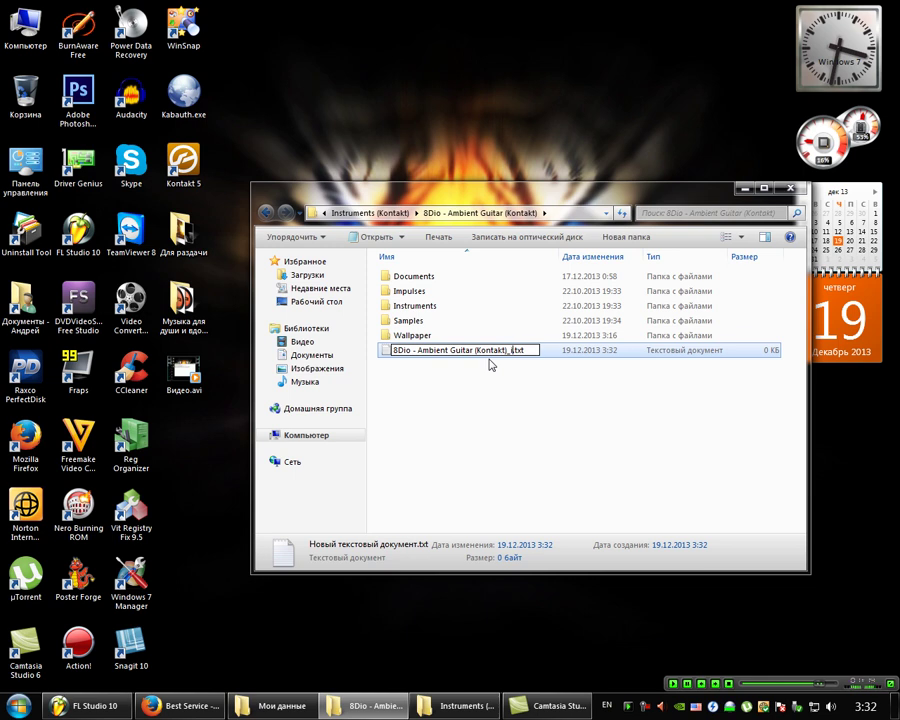
text(fo)
key(BackSpace)
key(BackSpace)
key(BackSpace)
text(nk)
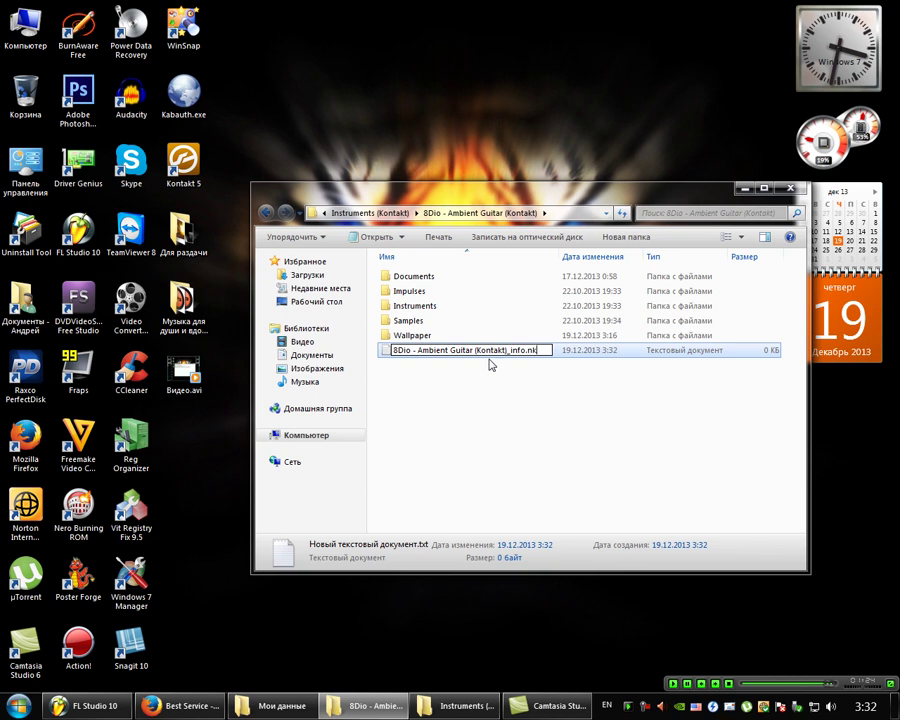
text(x)
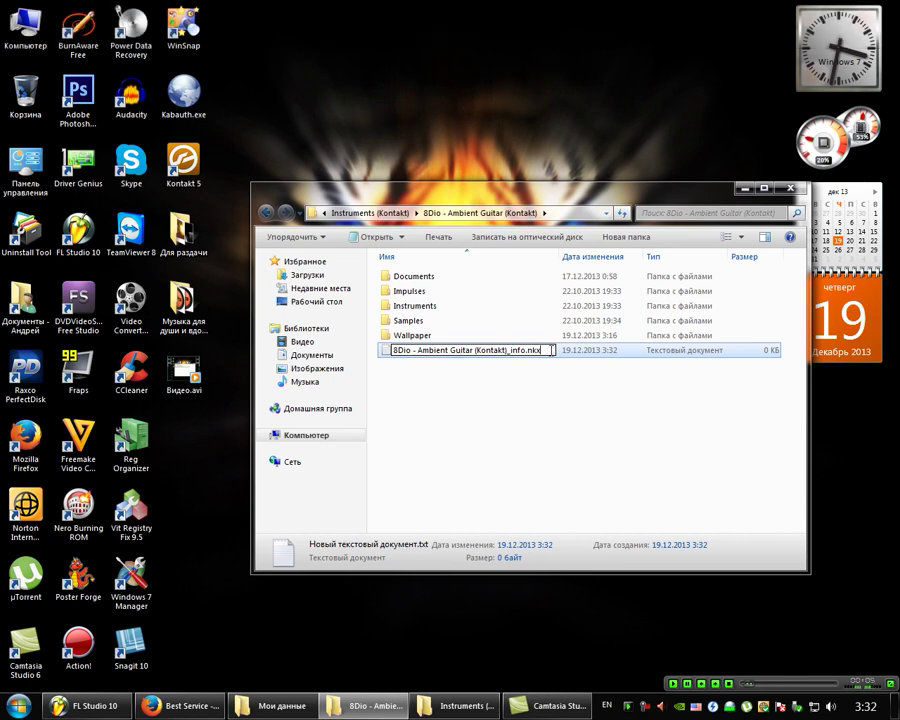
key(Return)
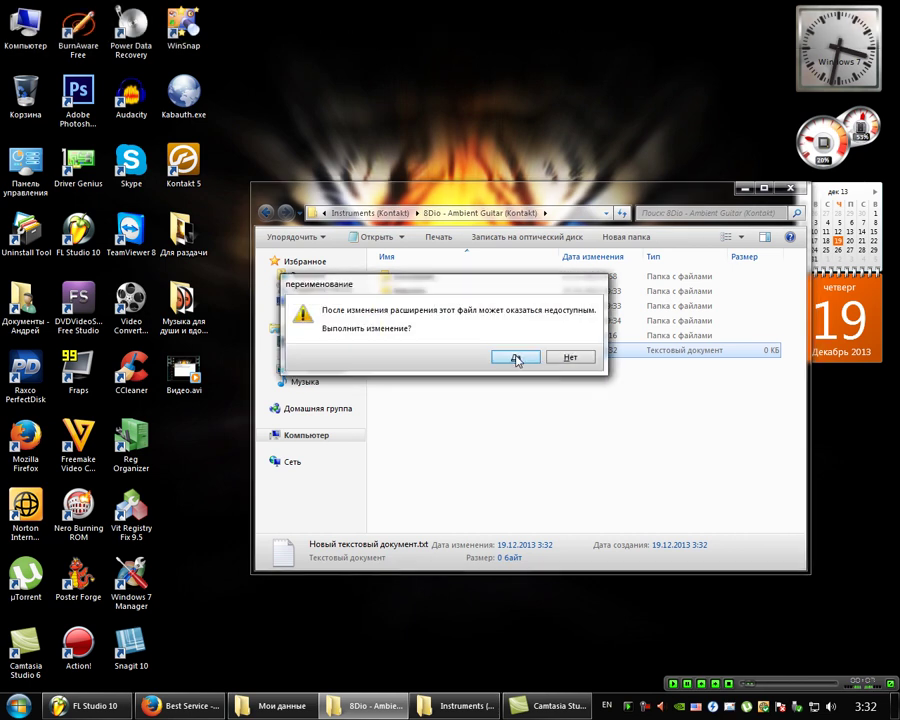
click(514, 356)
Step: Create a second text document in the library folder and name it 8Dio - Ambient Guitar (Kontakt)_info.nkc, accepting the extension change
right_click(493, 406)
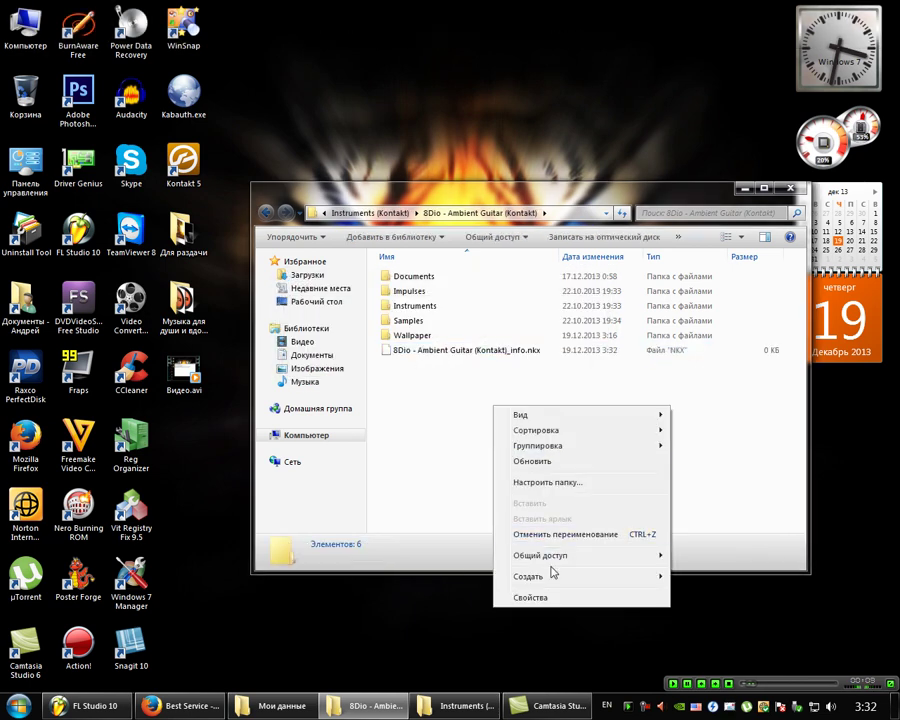
mouse_move(557, 577)
click(725, 530)
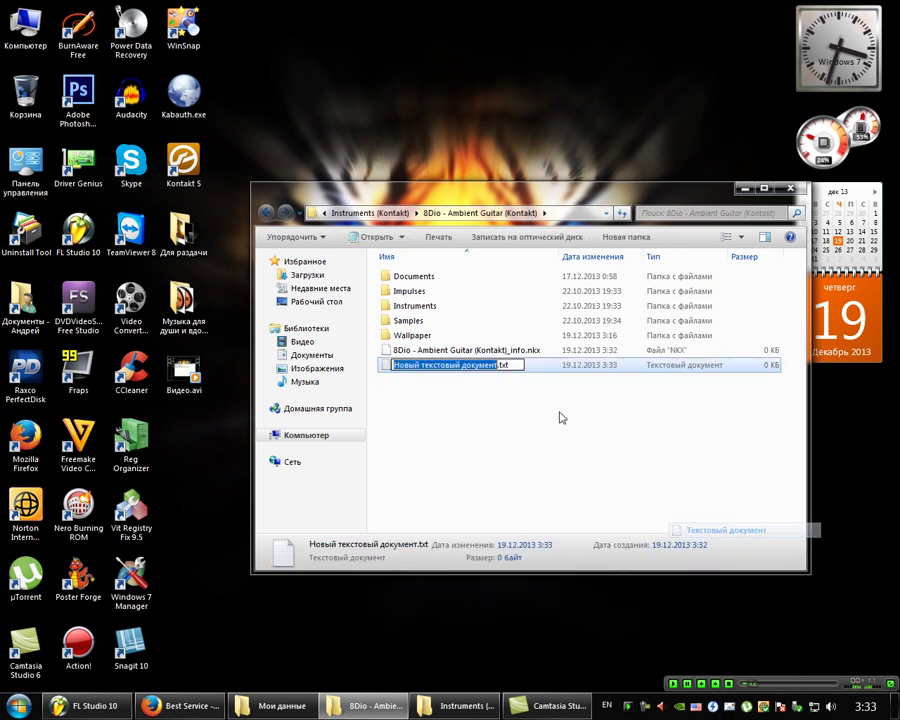
right_click(470, 368)
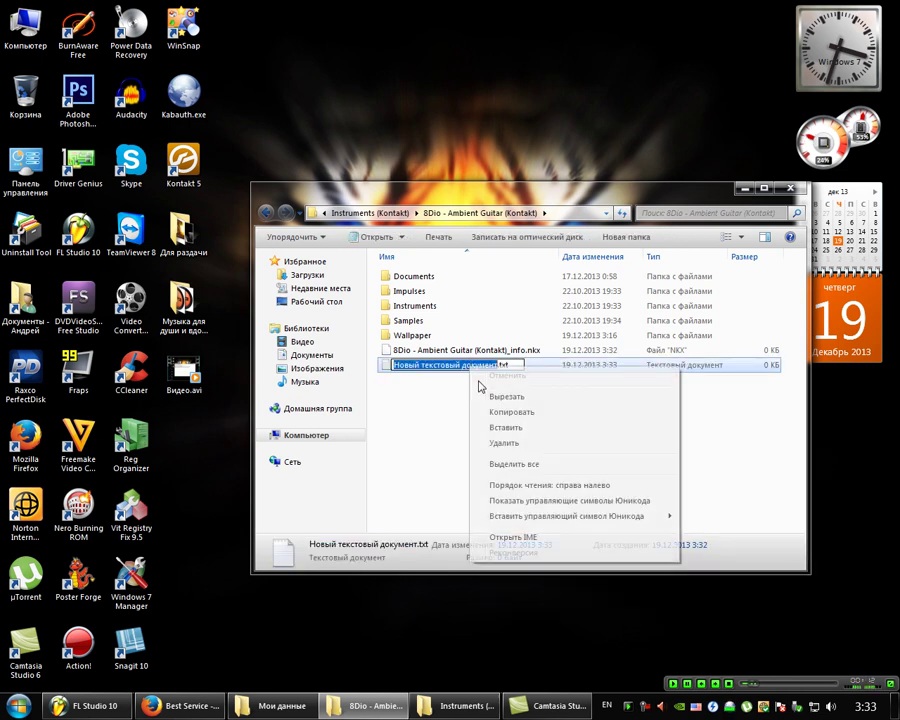
click(512, 426)
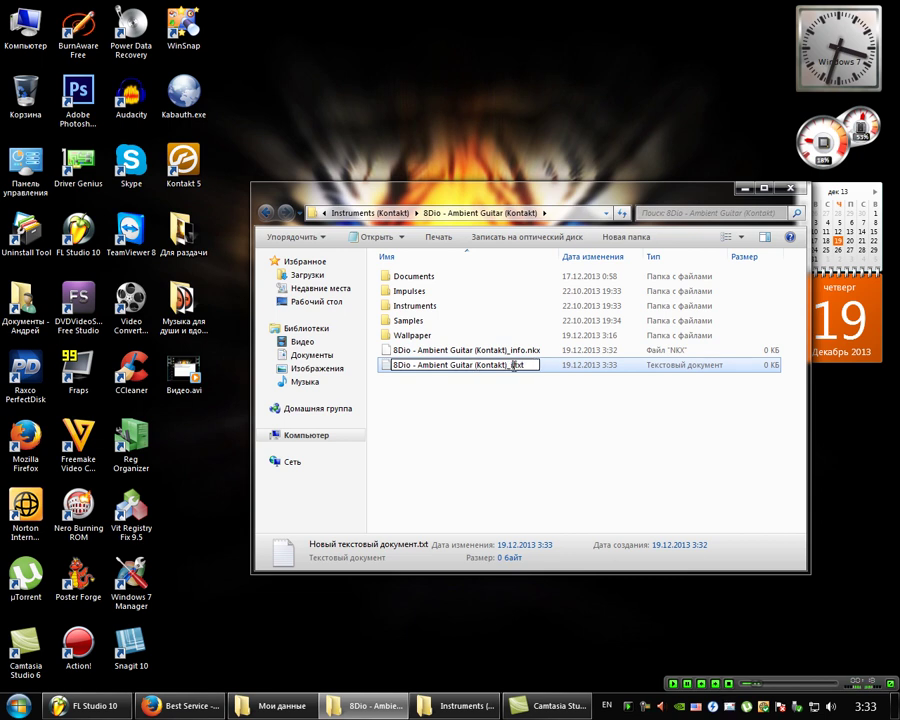
text(_info)
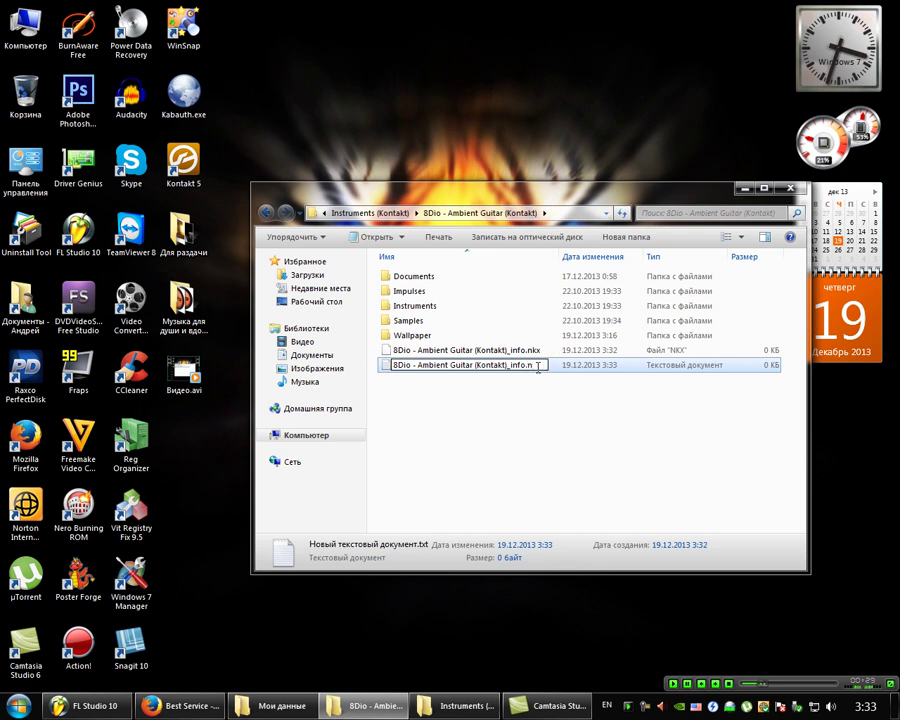
text(x)
key(BackSpace)
text(c)
key(Return)
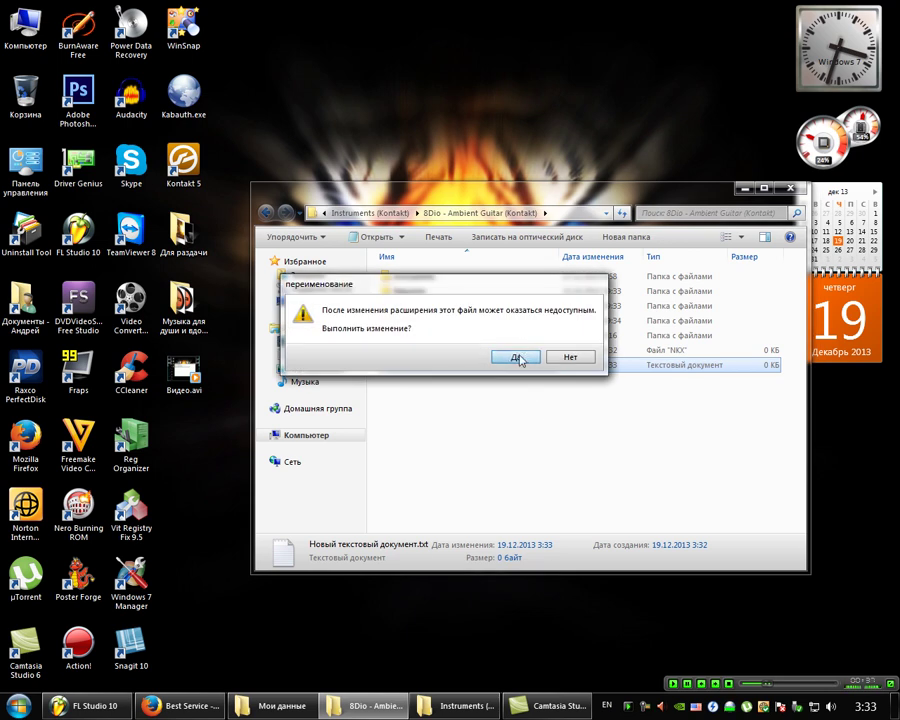
click(516, 356)
click(492, 392)
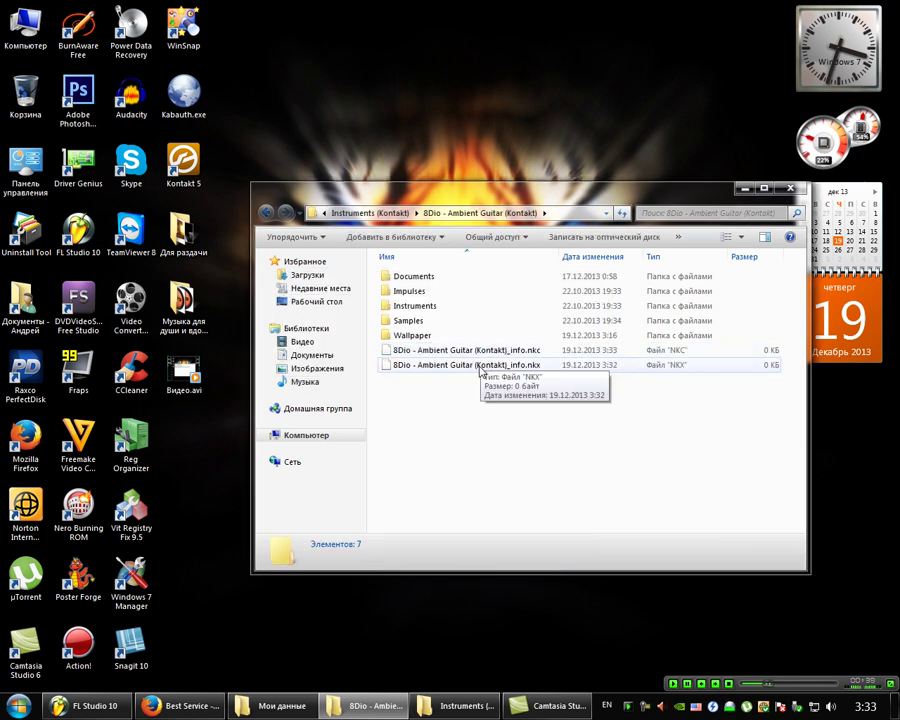
Step: Copy Wallpaper.png from the Wallpaper subfolder into the main 8Dio - Ambient Guitar (Kontakt) folder
double_click(414, 337)
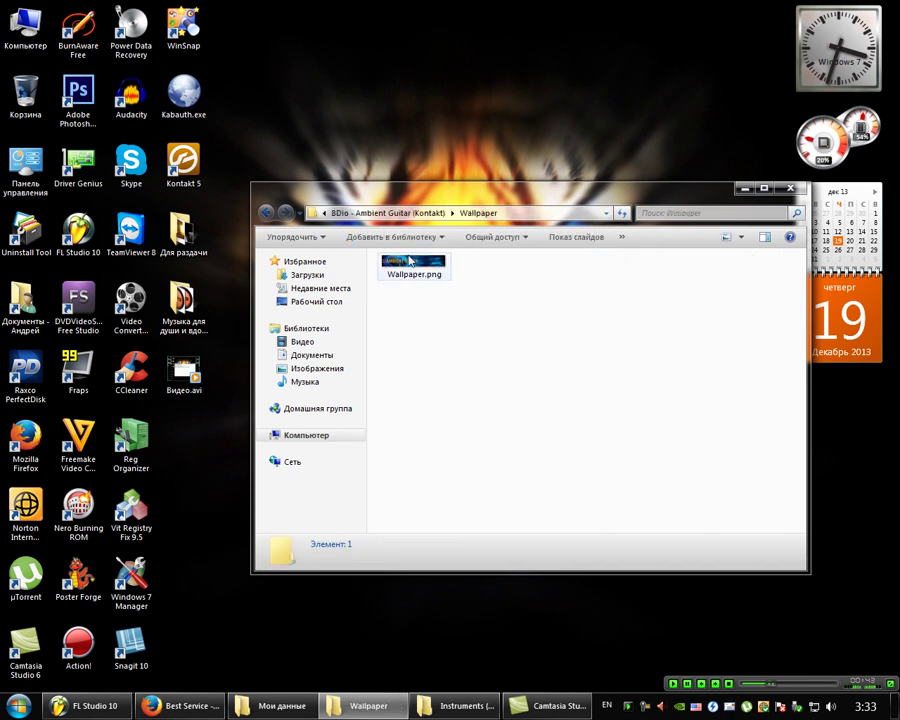
right_click(414, 264)
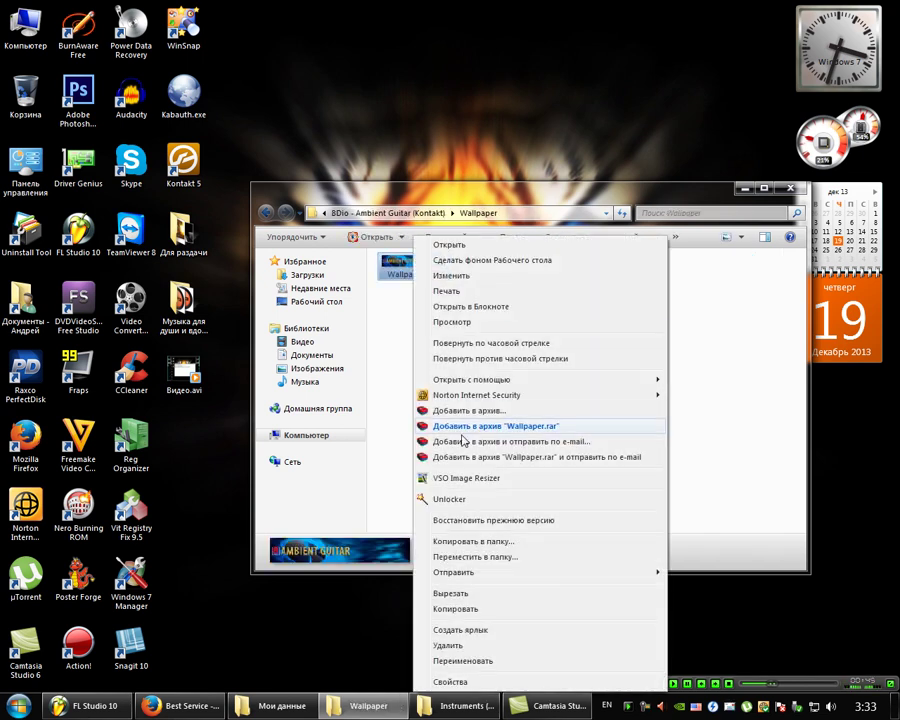
click(492, 609)
click(268, 213)
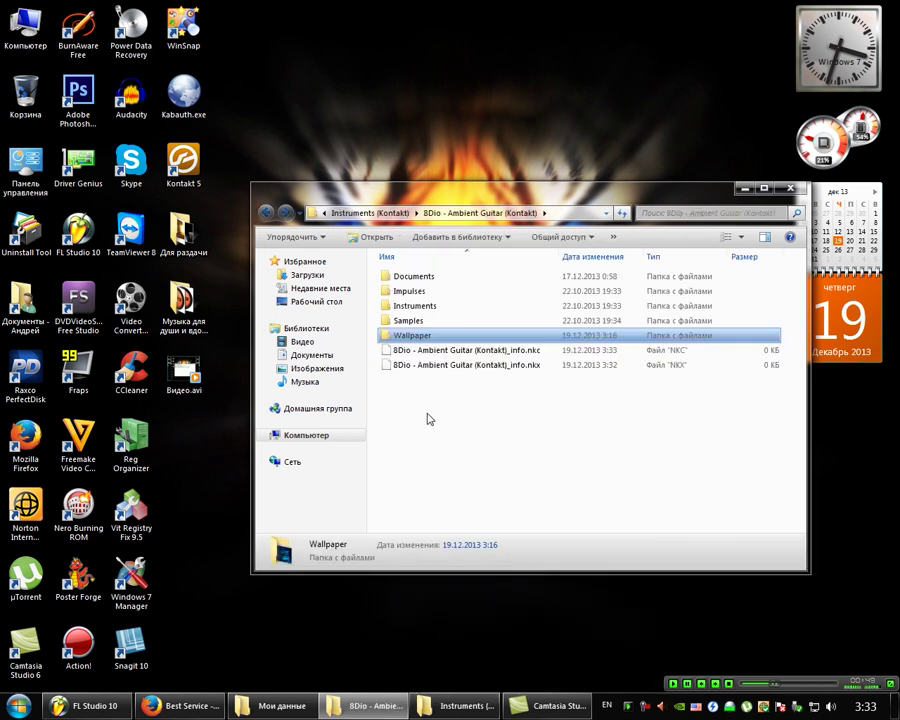
right_click(425, 417)
click(483, 512)
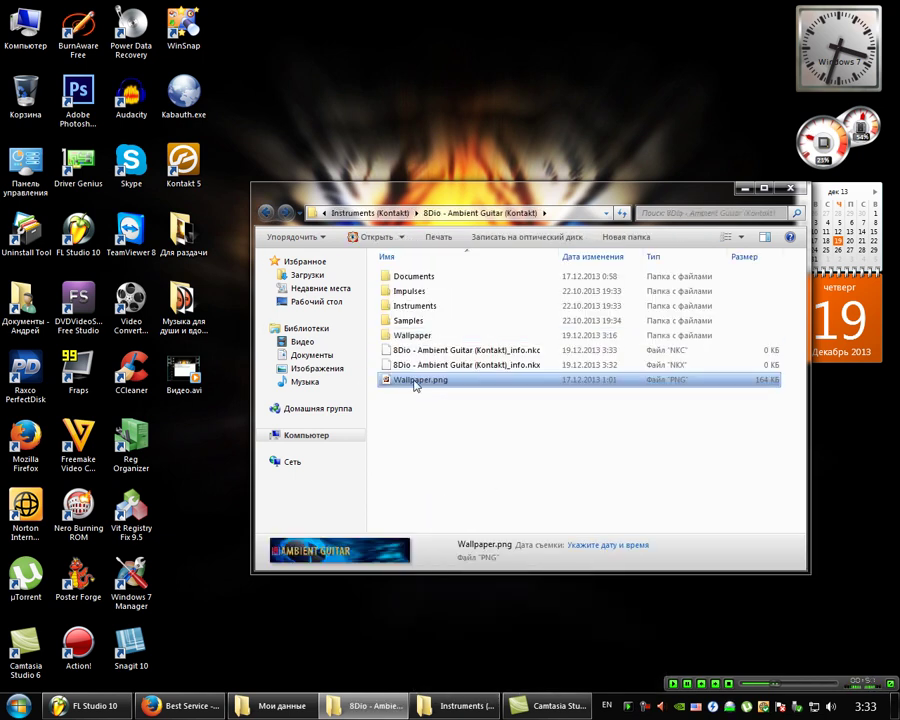
click(412, 396)
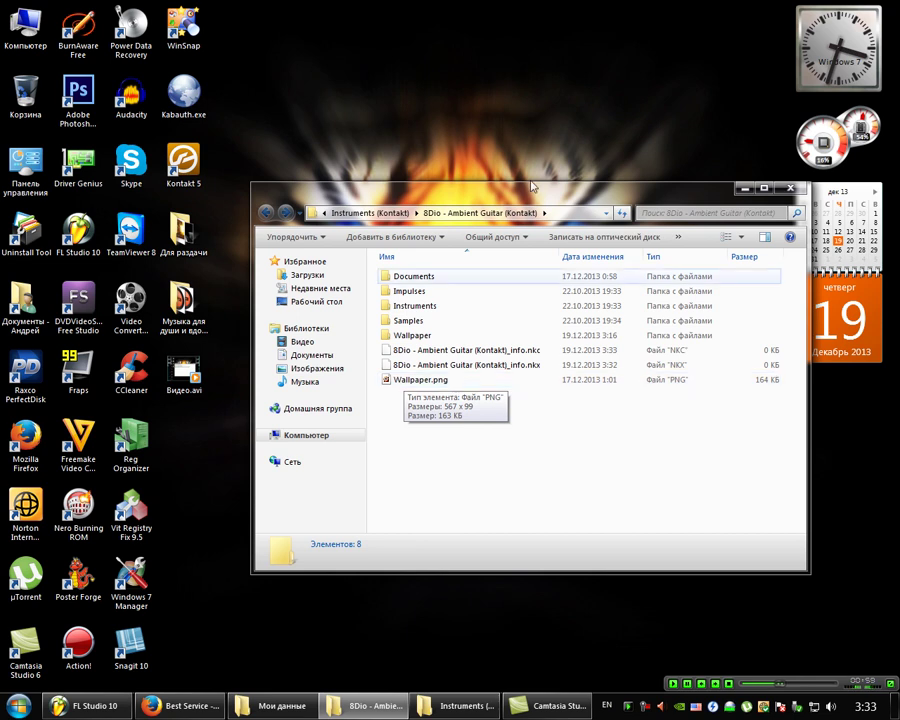
Step: Preview Wallpaper.png and create a 400x400 copy of it in the same folder with VSO Image Resizer, keeping the aspect ratio
click(428, 369)
double_click(433, 369)
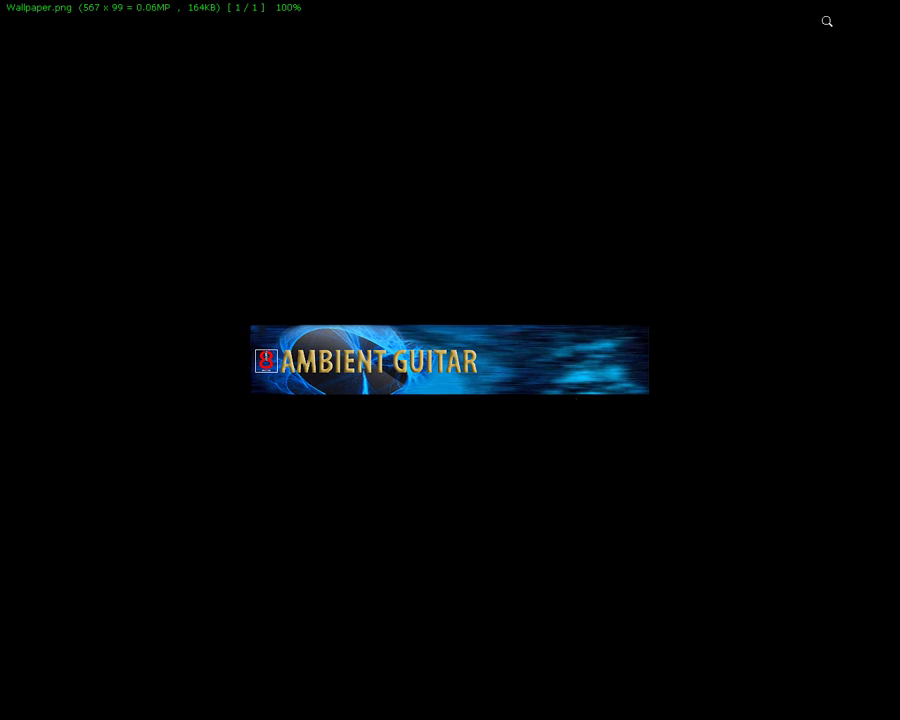
mouse_move(705, 150)
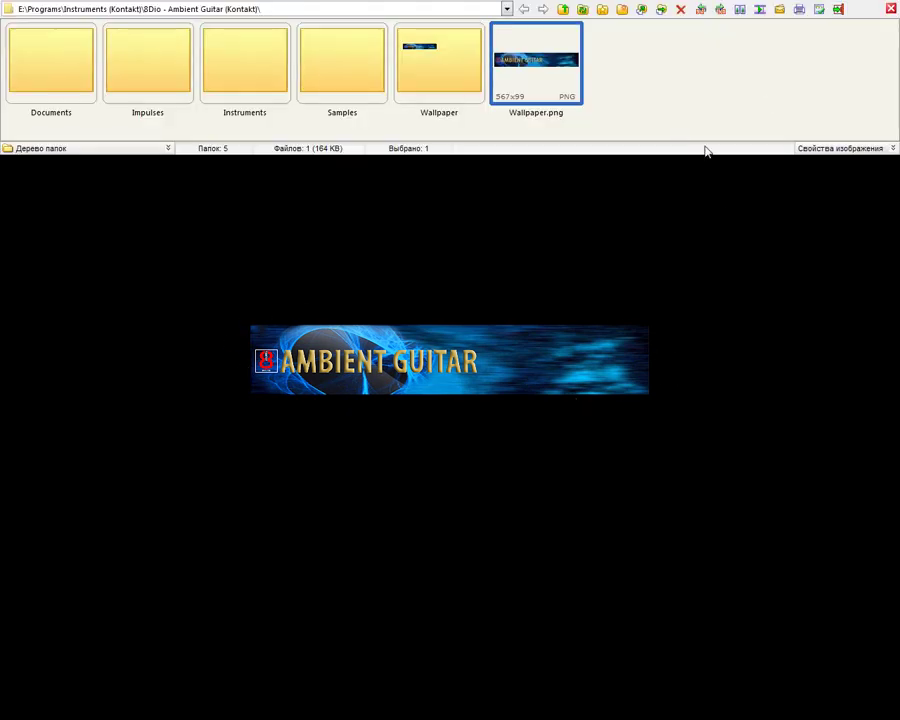
click(891, 9)
right_click(457, 372)
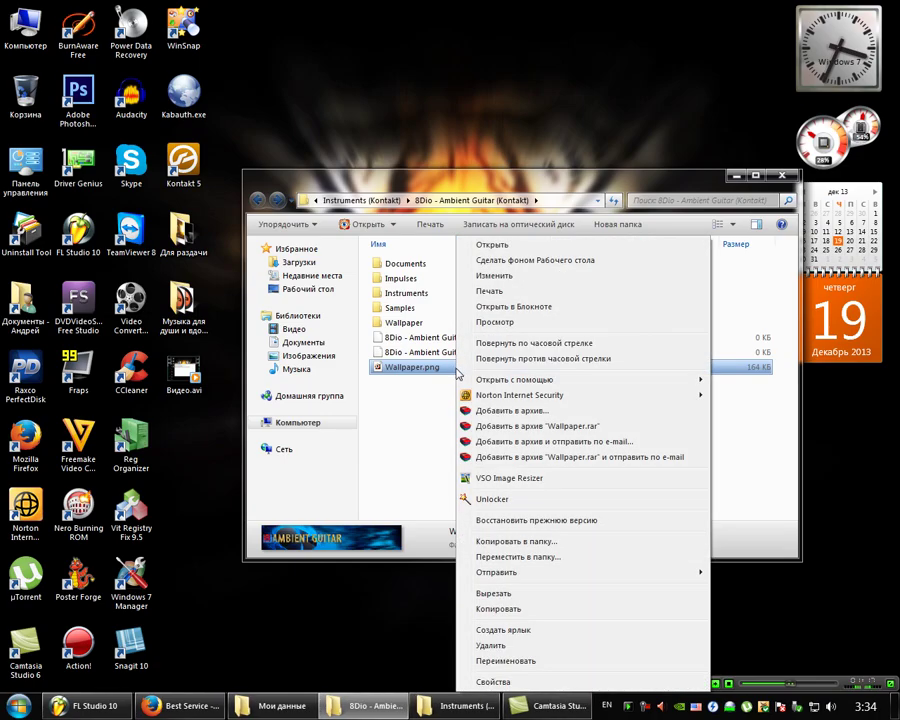
click(540, 479)
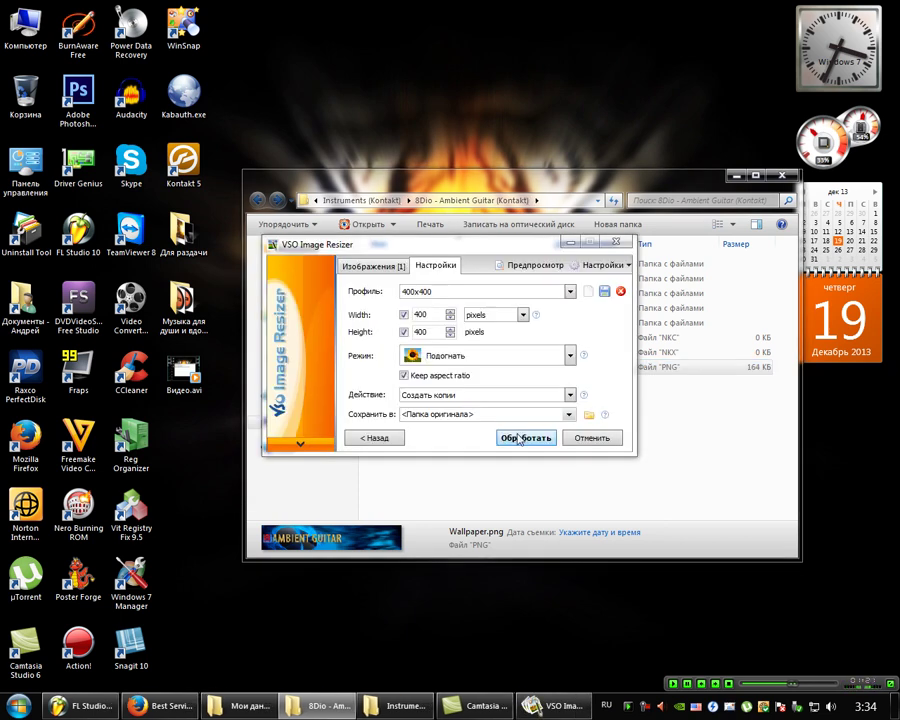
drag(463, 250, 521, 287)
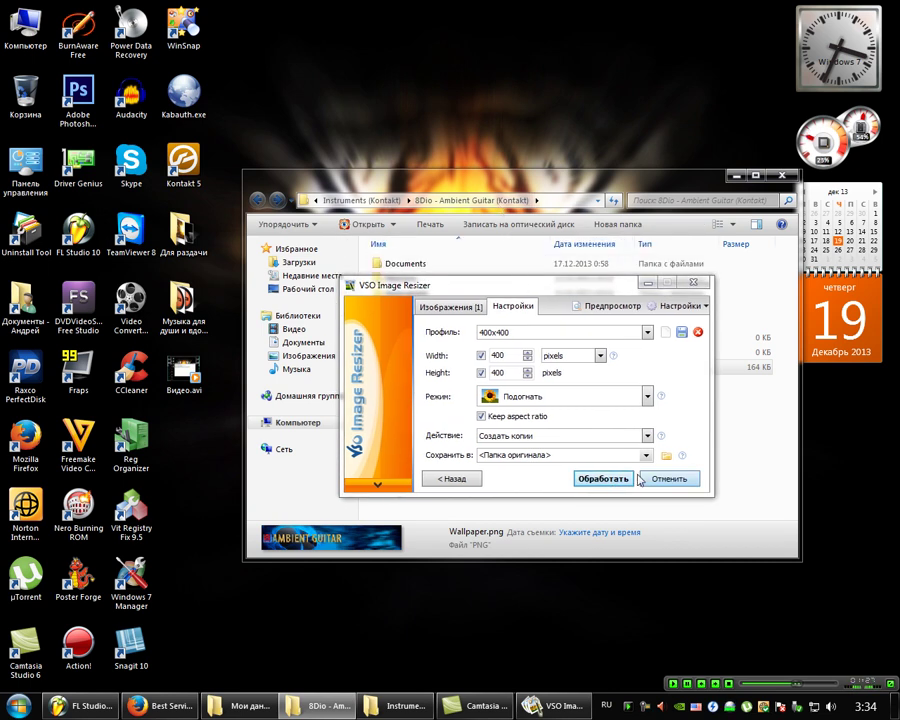
click(603, 478)
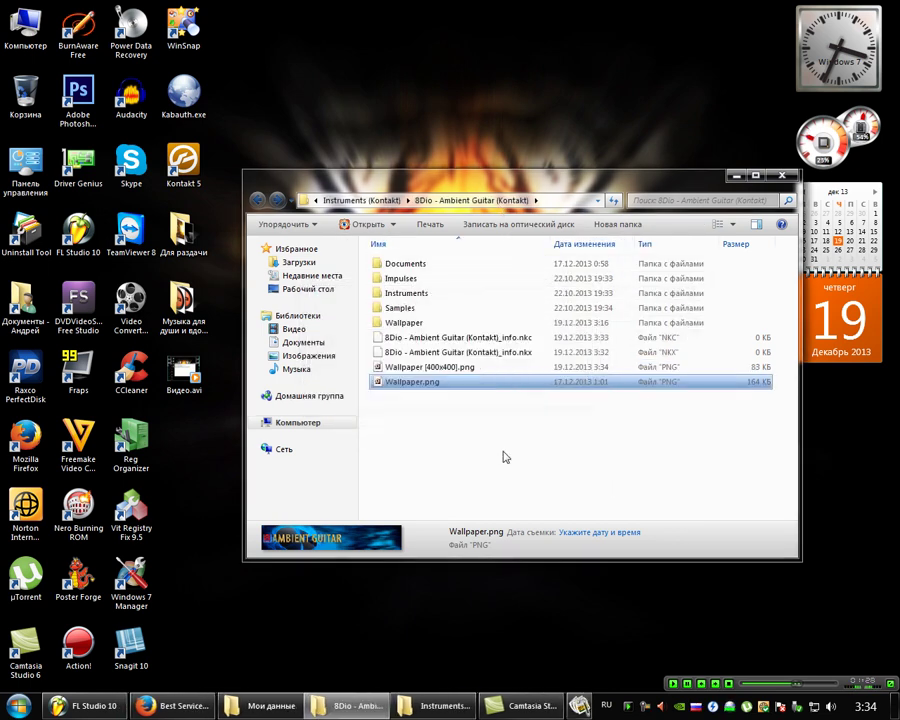
double_click(428, 371)
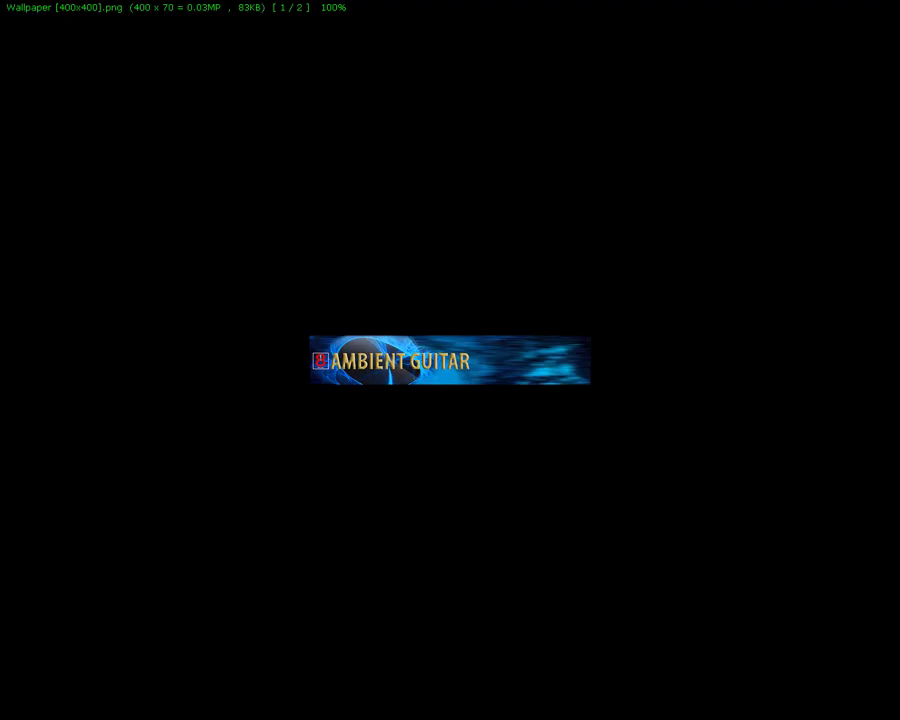
key(Escape)
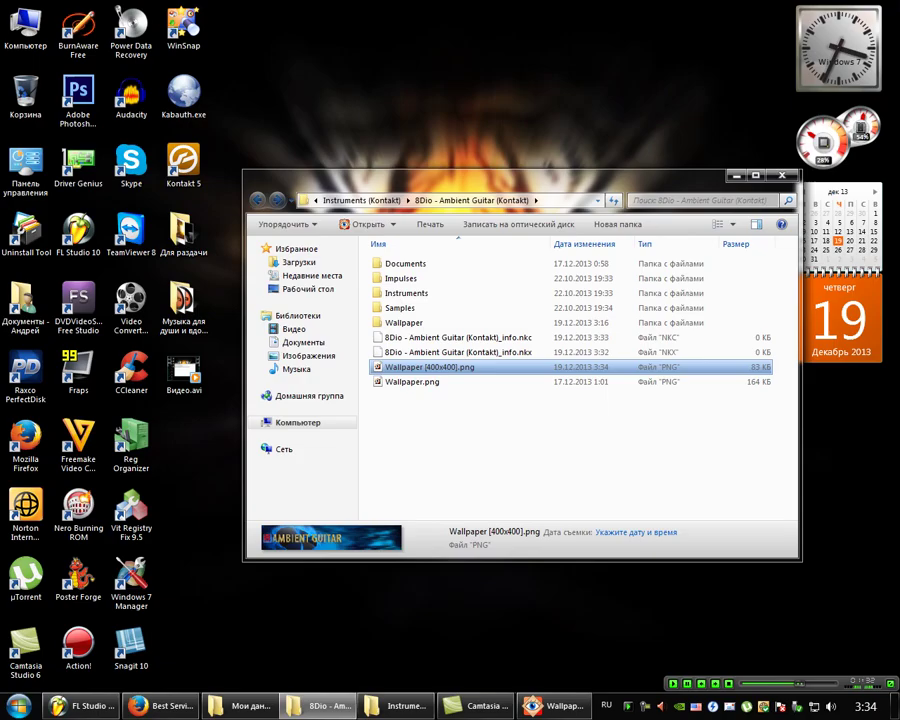
Step: Move the original Wallpaper.png into the Wallpaper subfolder, replacing the file there, and rename the 400x400 copy Wallpaper.png
drag(421, 390, 405, 320)
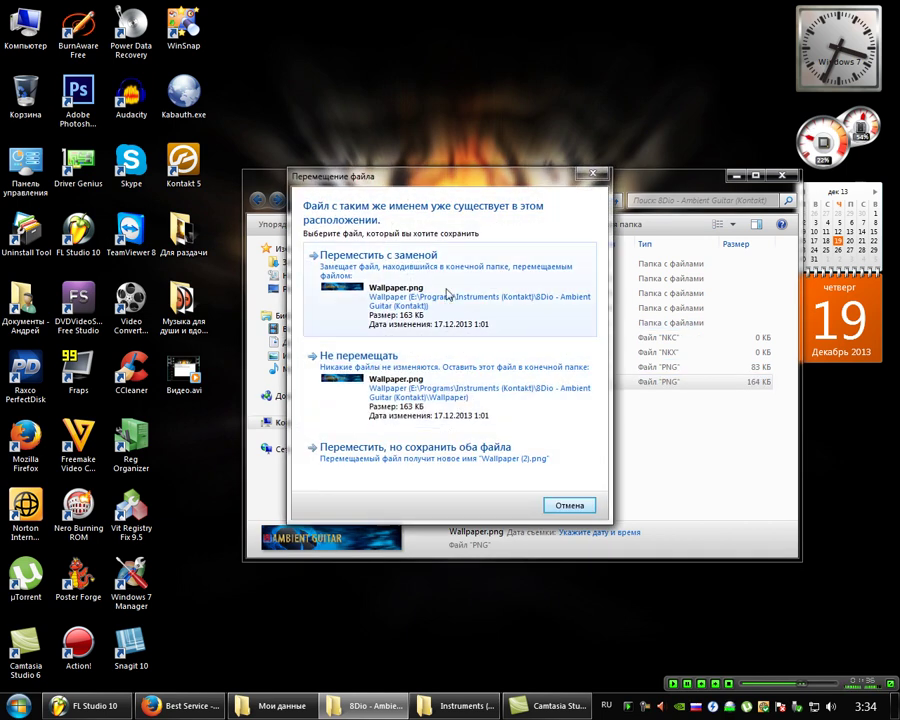
click(446, 300)
right_click(438, 368)
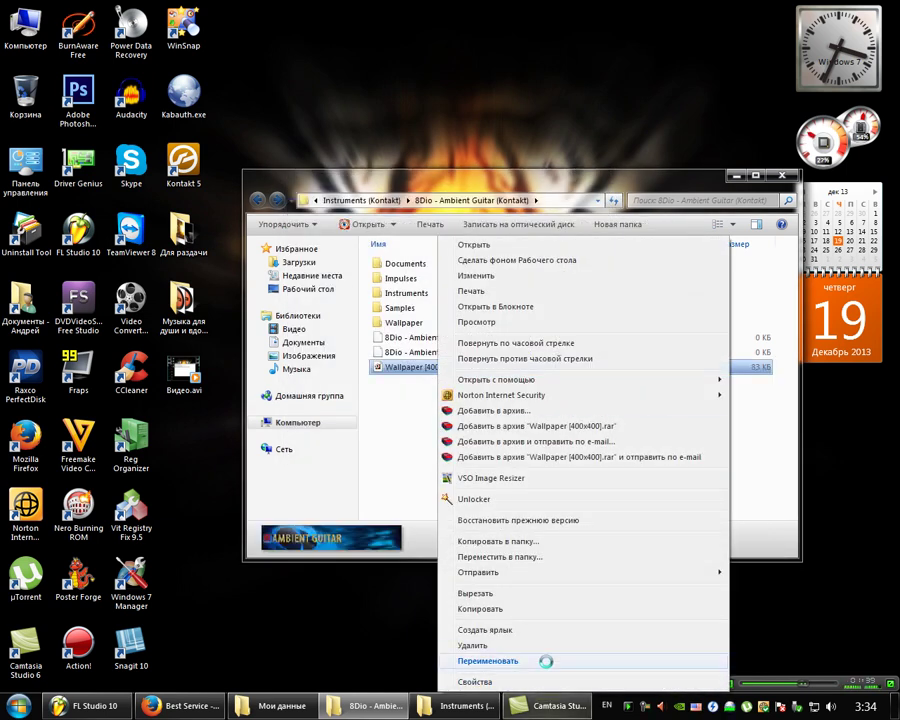
click(532, 660)
drag(459, 367, 422, 370)
key(Delete)
key(Return)
click(444, 398)
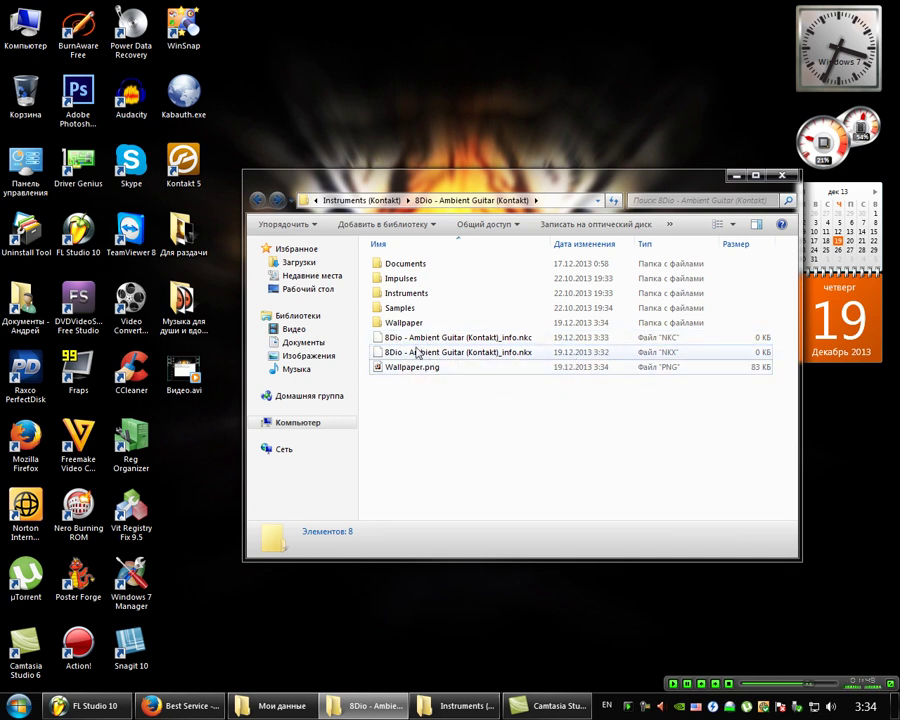
mouse_move(414, 368)
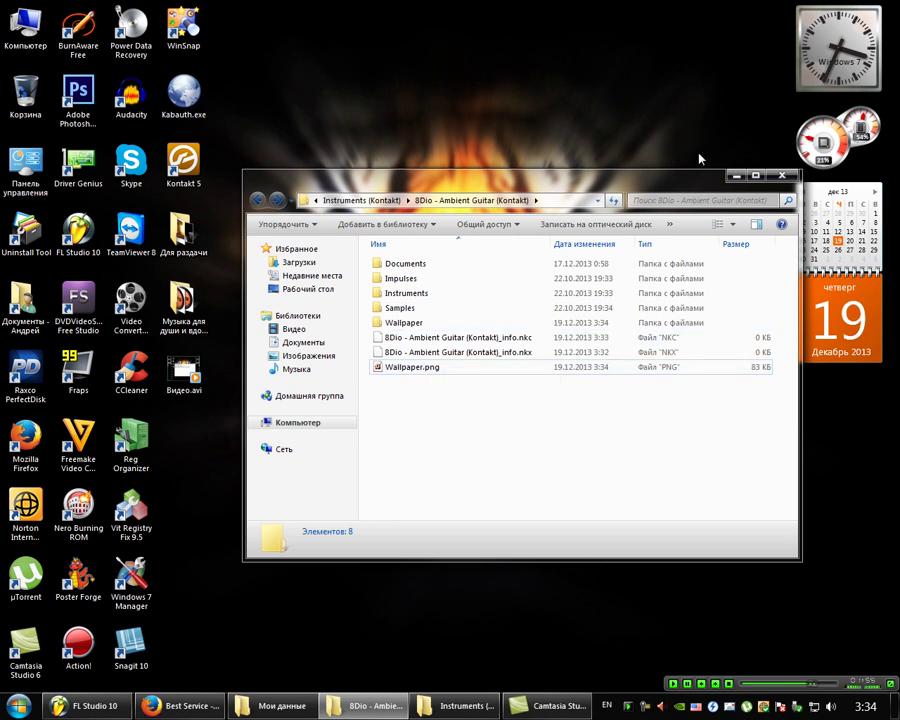
Step: Minimize the library folder, switch to FL Studio, and delete the Kontakt 5 channel from the pattern
click(736, 175)
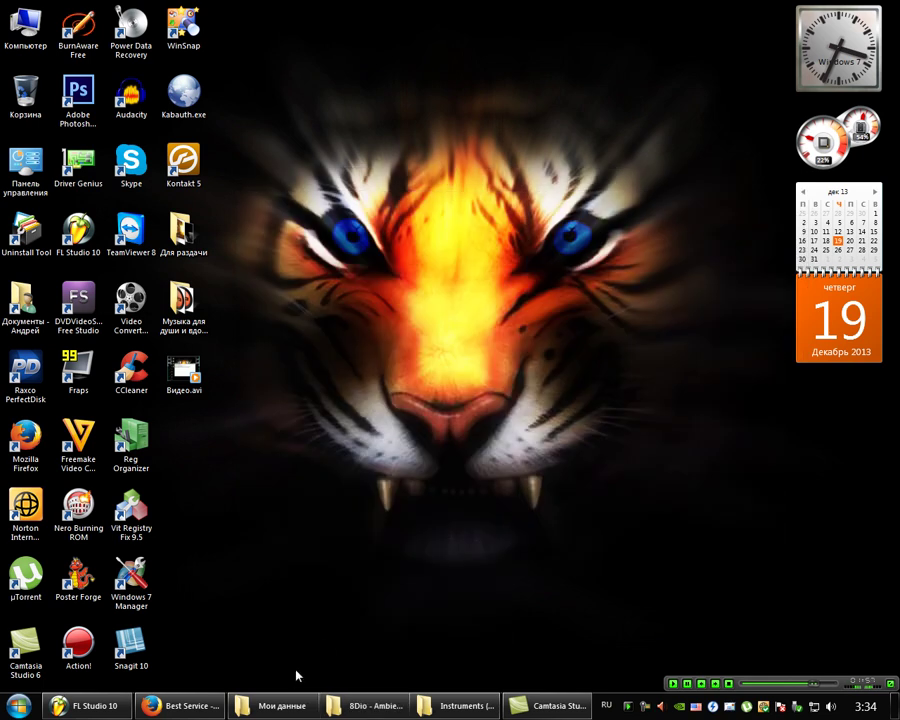
click(293, 708)
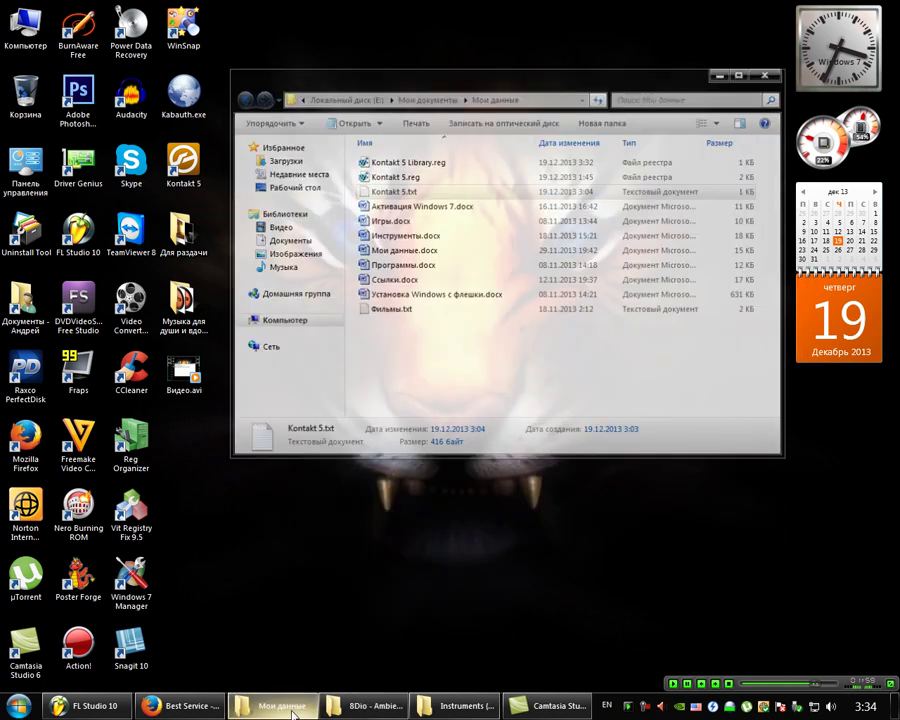
click(95, 706)
drag(384, 156, 544, 162)
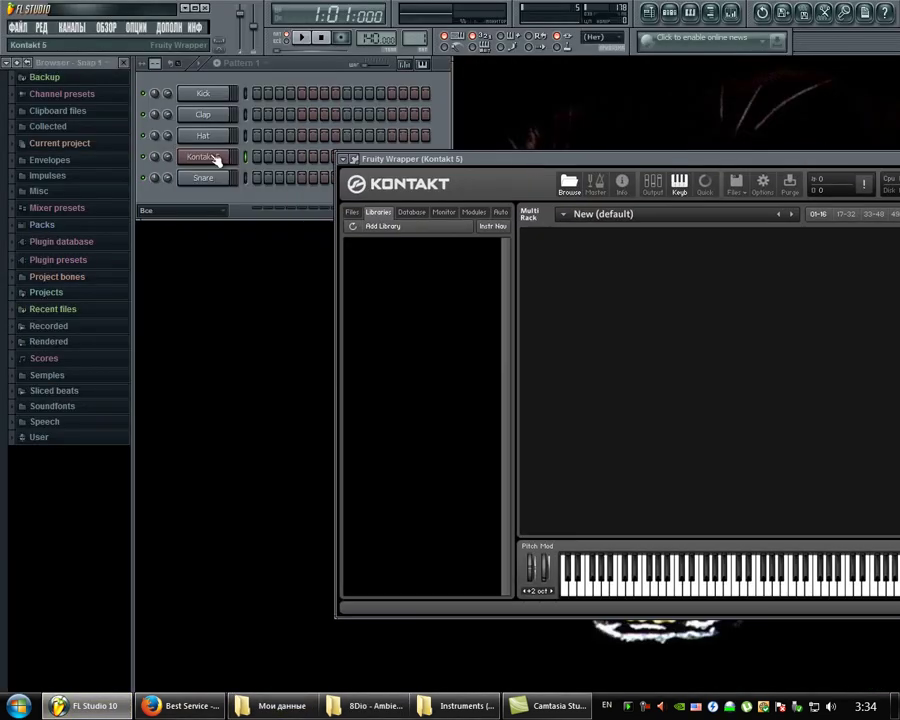
right_click(213, 160)
click(320, 330)
click(516, 401)
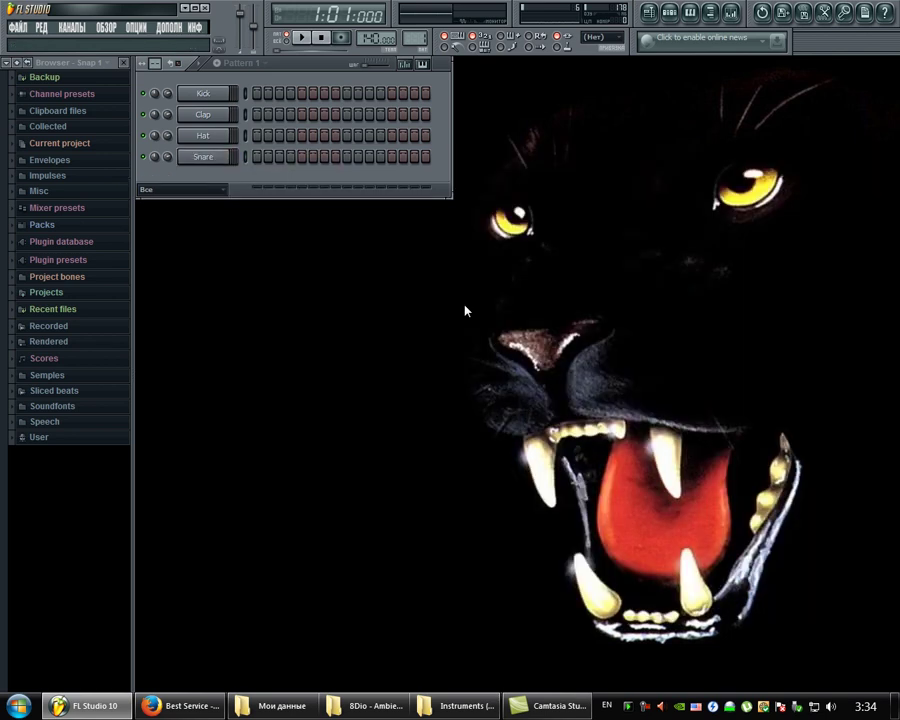
click(184, 8)
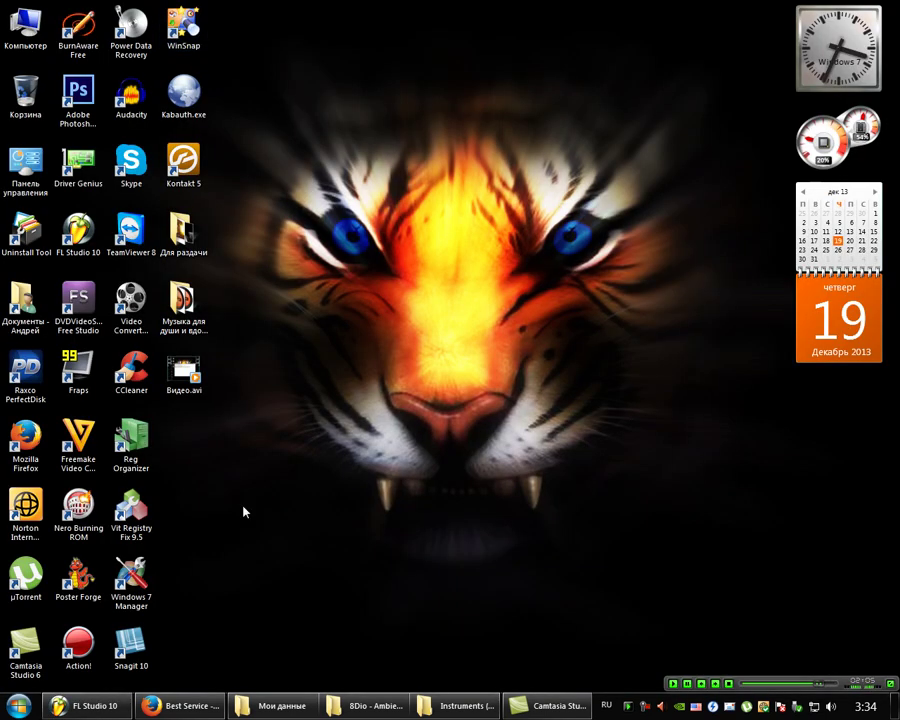
Step: Merge Kontakt 5 Library.reg from the Мои данные folder into the Windows registry
click(270, 706)
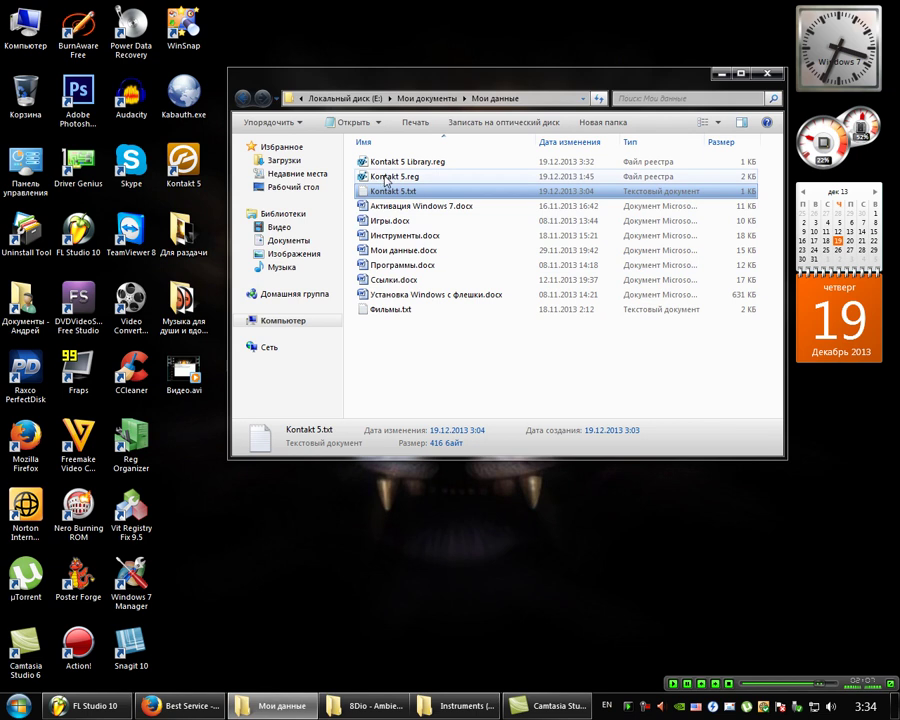
drag(472, 86, 485, 146)
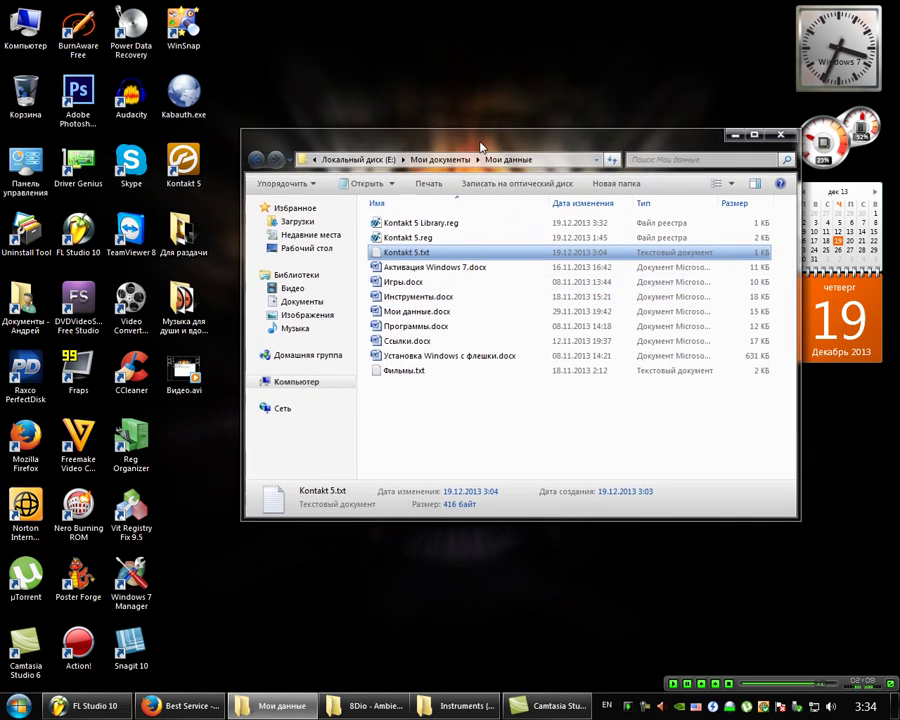
click(406, 225)
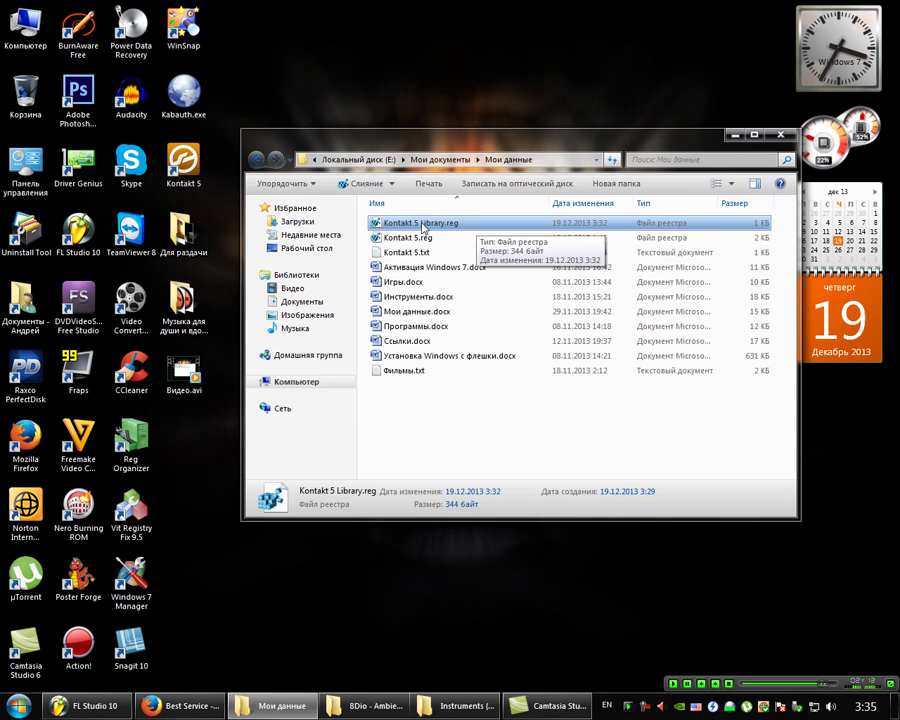
drag(440, 140, 444, 163)
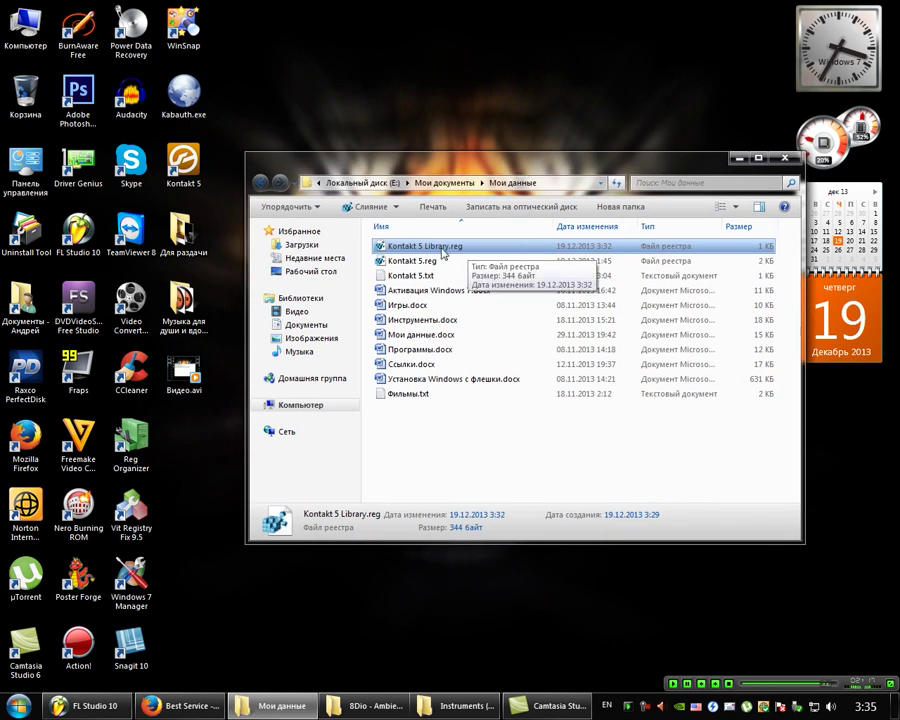
double_click(437, 249)
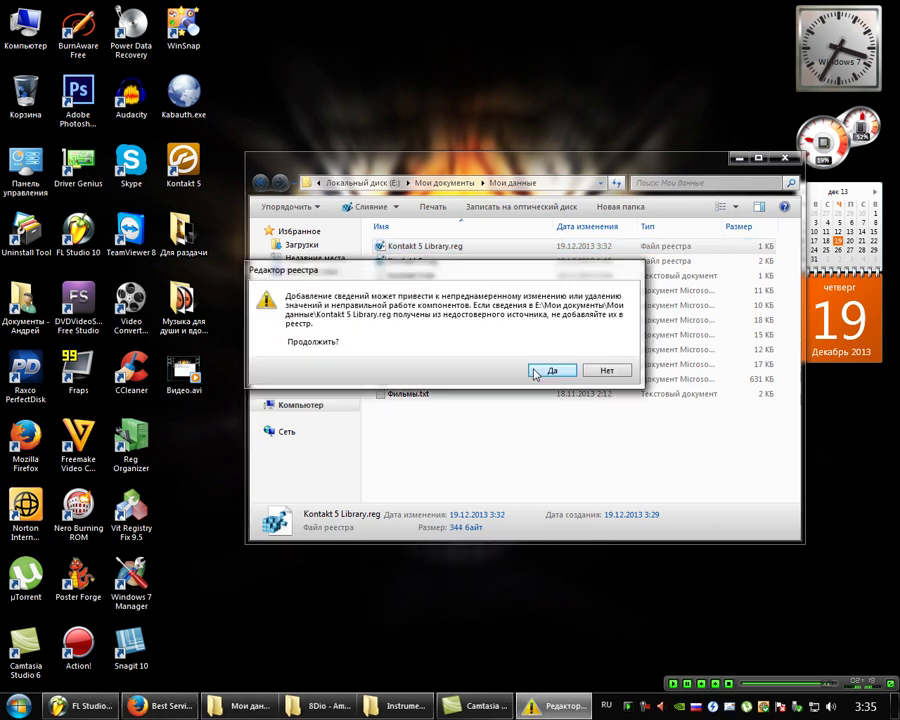
click(550, 372)
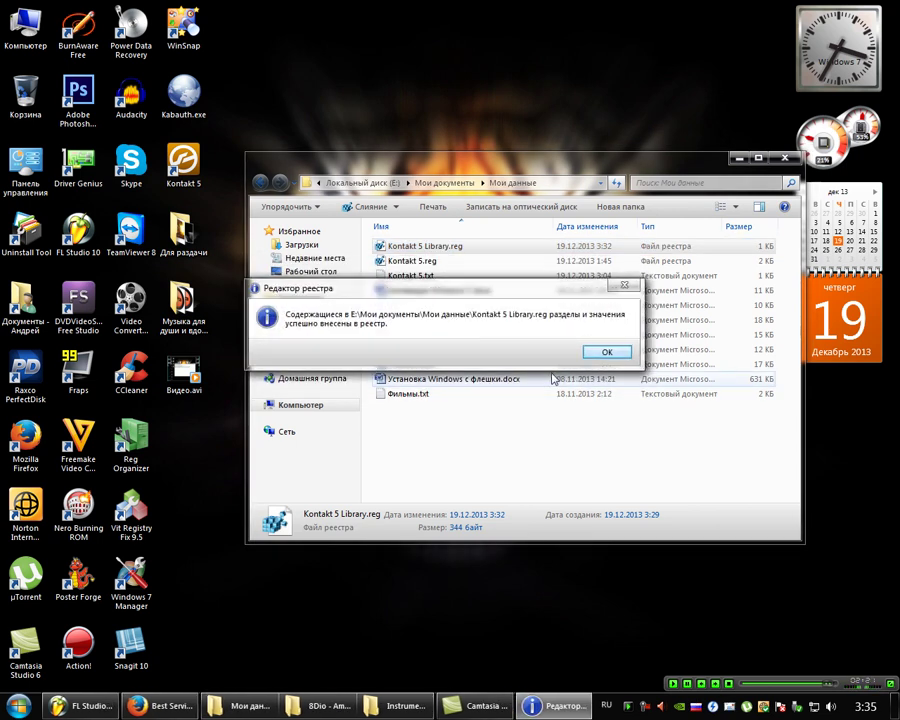
click(613, 352)
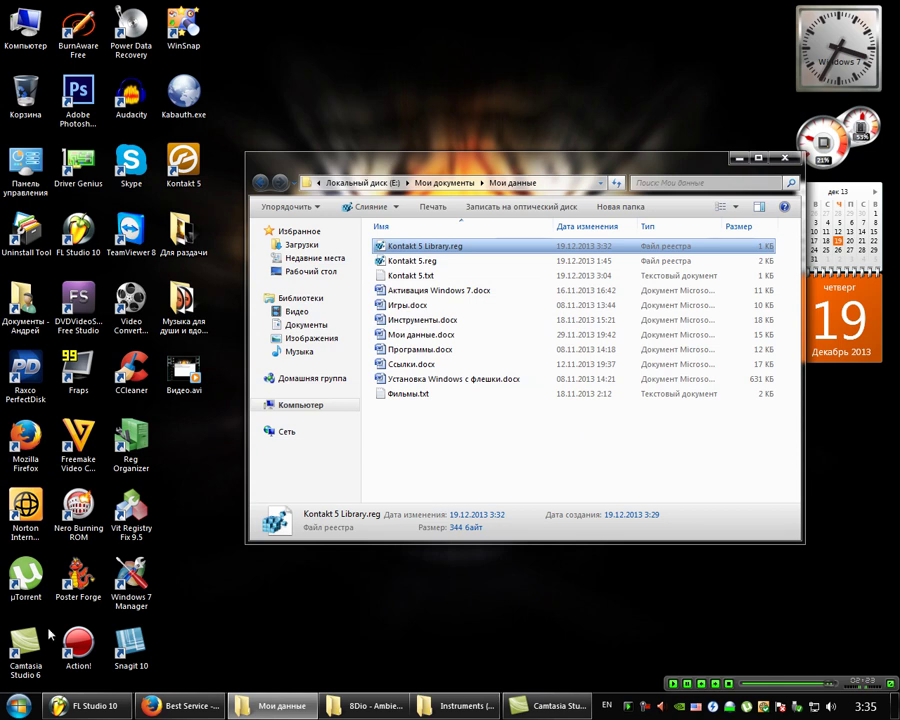
Step: Insert a Kontakt 5 channel before Snare in FL Studio and recheck the files in the 8Dio - Ambient Guitar (Kontakt) folder
click(90, 706)
right_click(226, 157)
mouse_move(282, 302)
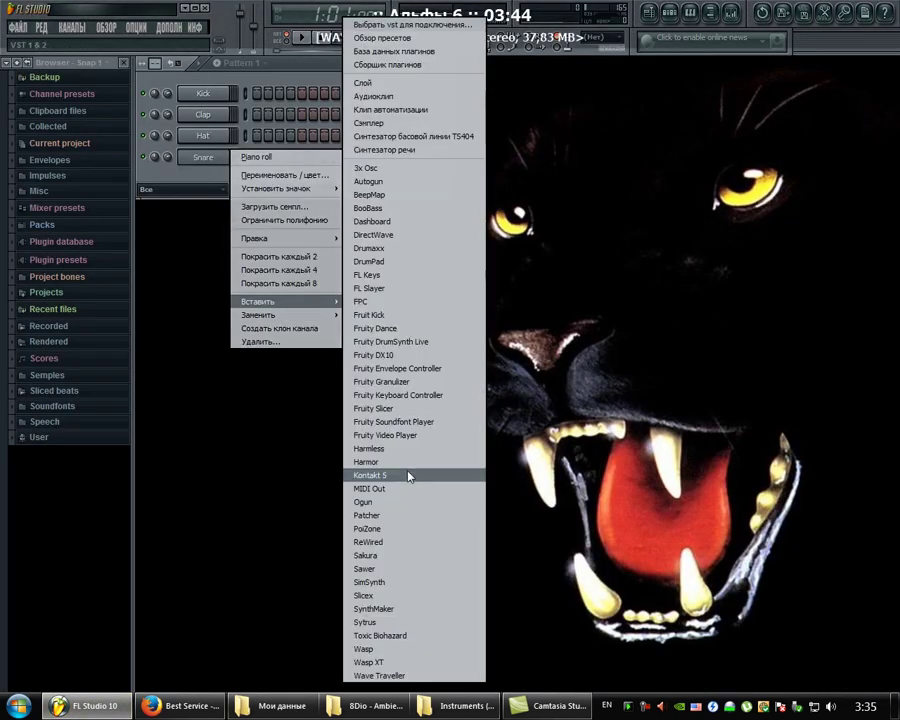
click(406, 475)
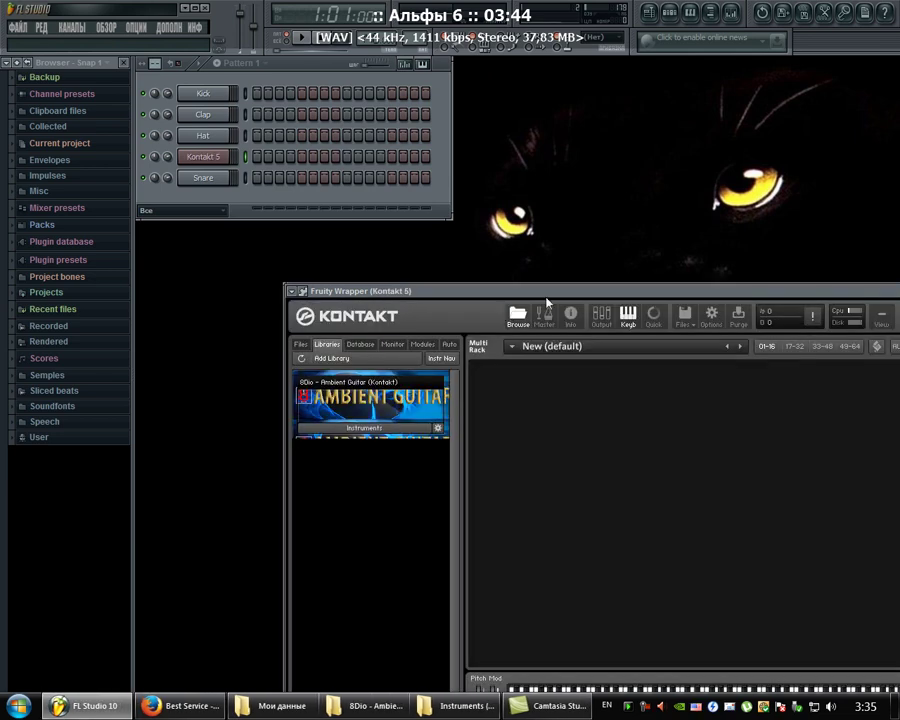
drag(580, 290, 522, 213)
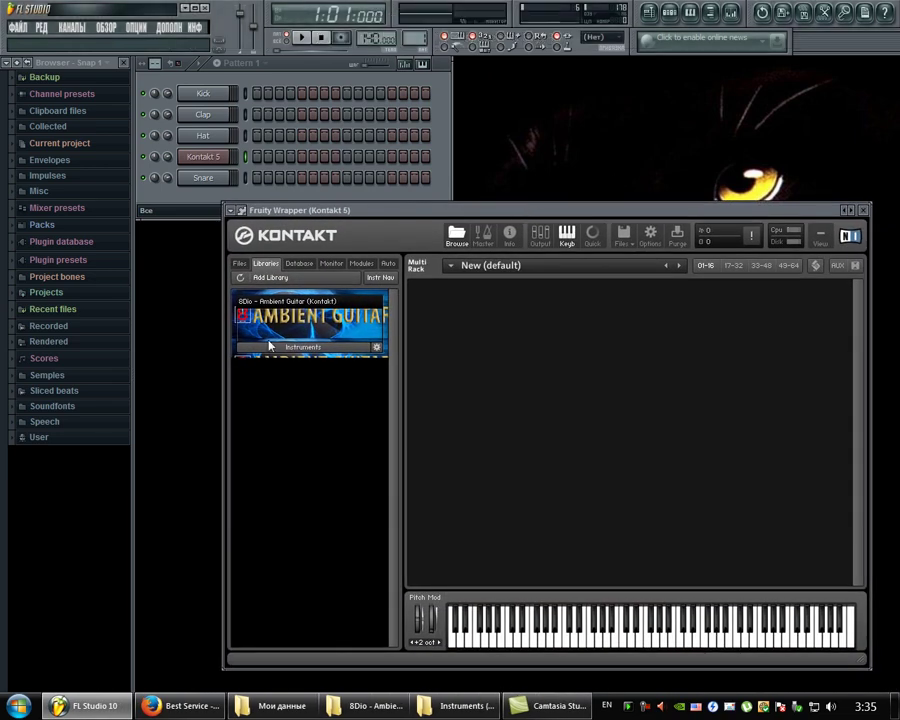
drag(594, 212, 562, 166)
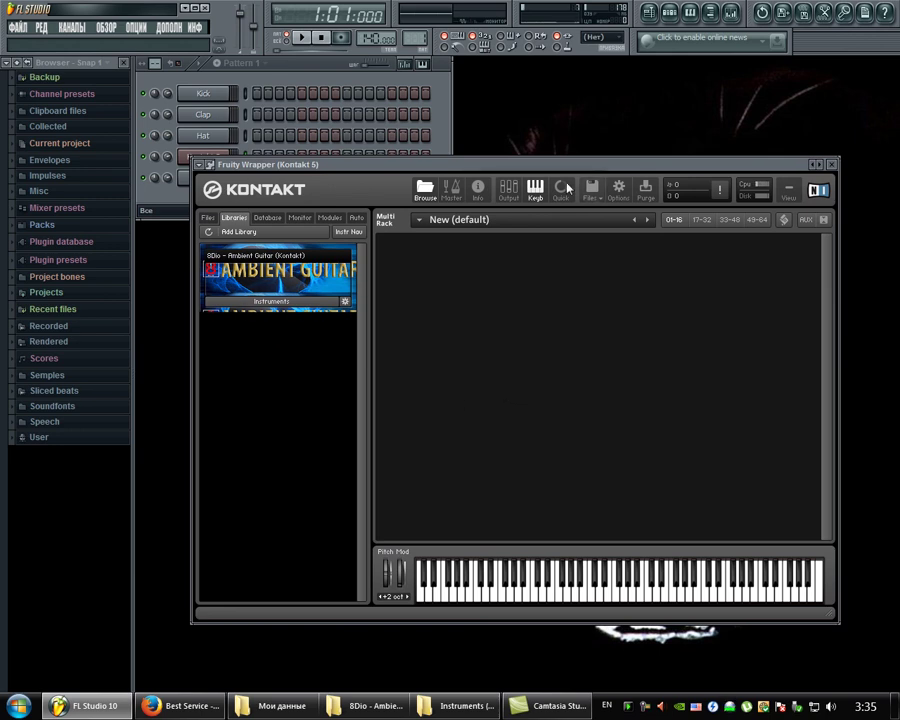
drag(540, 166, 539, 190)
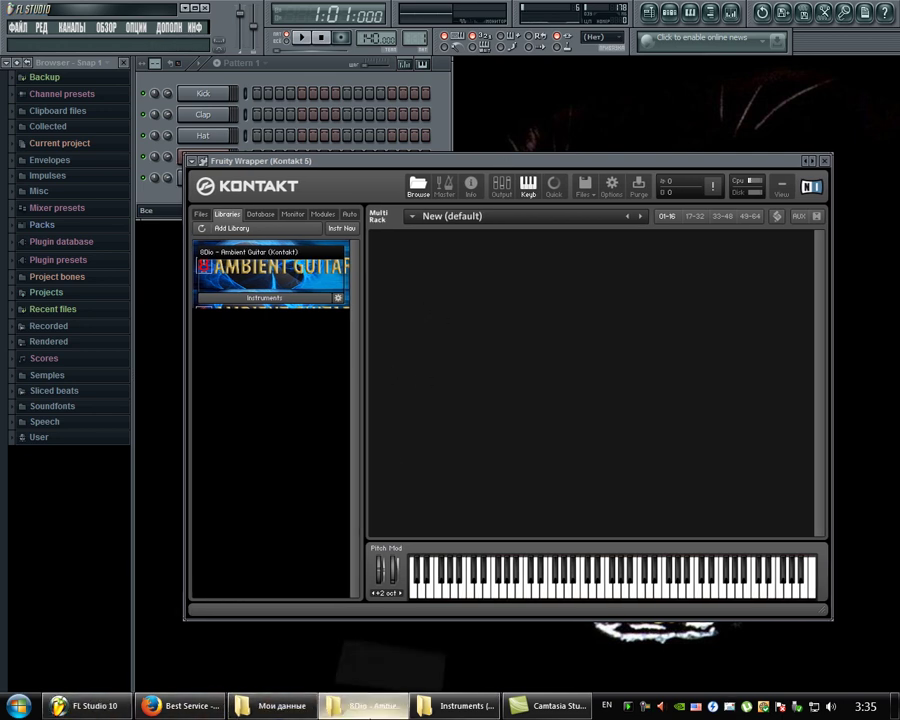
click(370, 705)
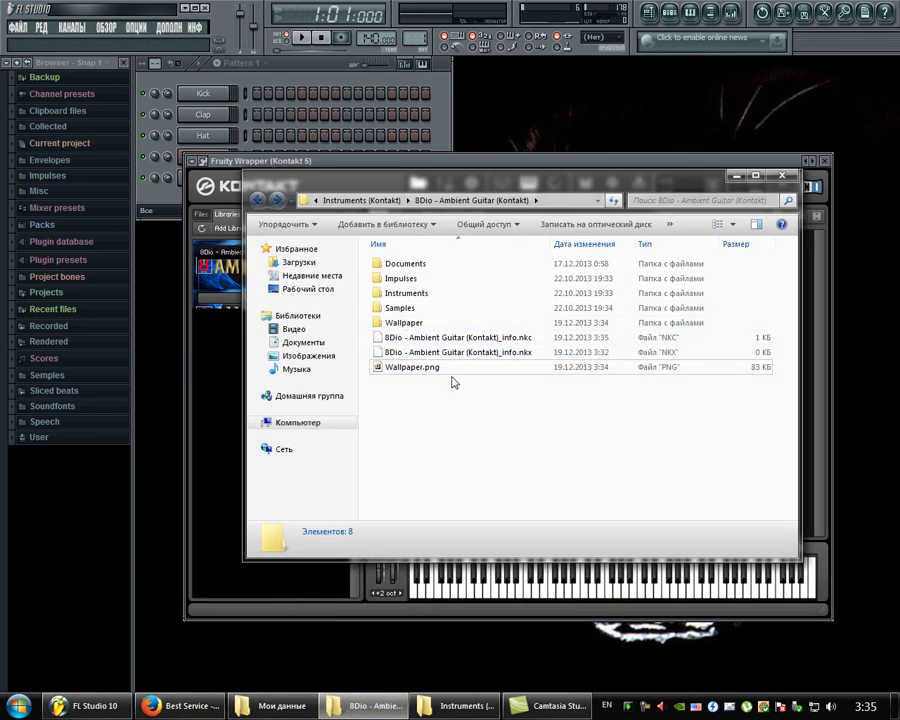
click(738, 177)
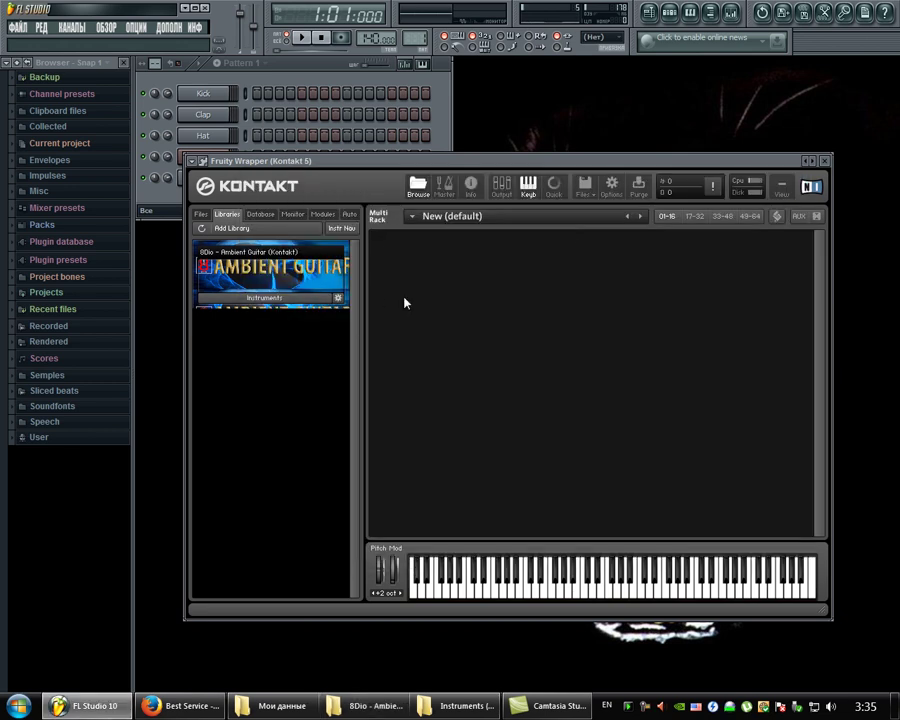
Step: Load Awe_A_Wind_Blows.nki from the 8Dio - Ambient Guitar (Kontakt) library's instruments and play a few test notes
click(314, 304)
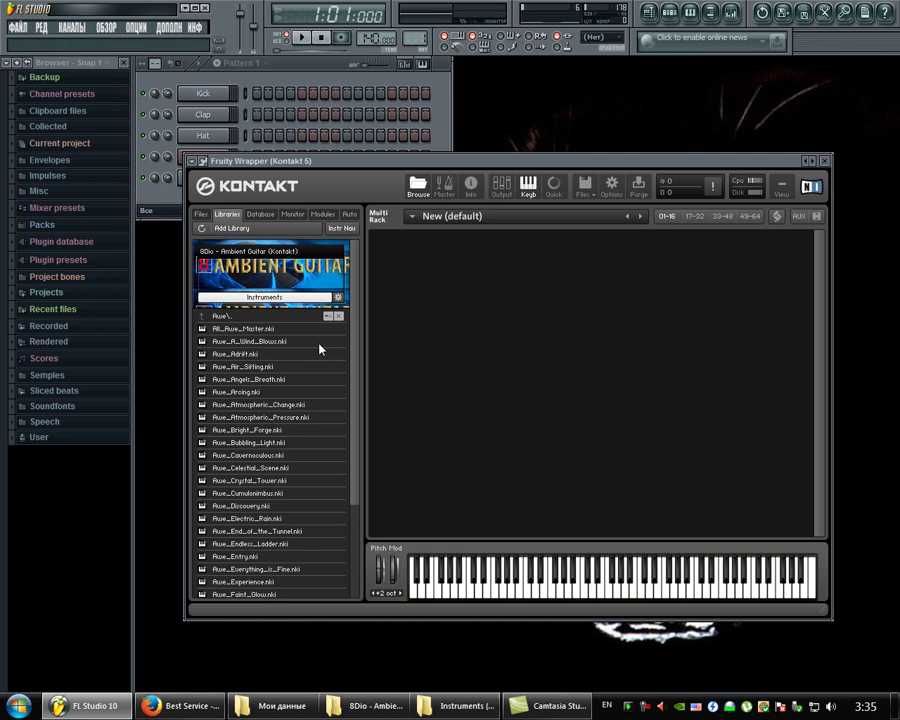
double_click(252, 341)
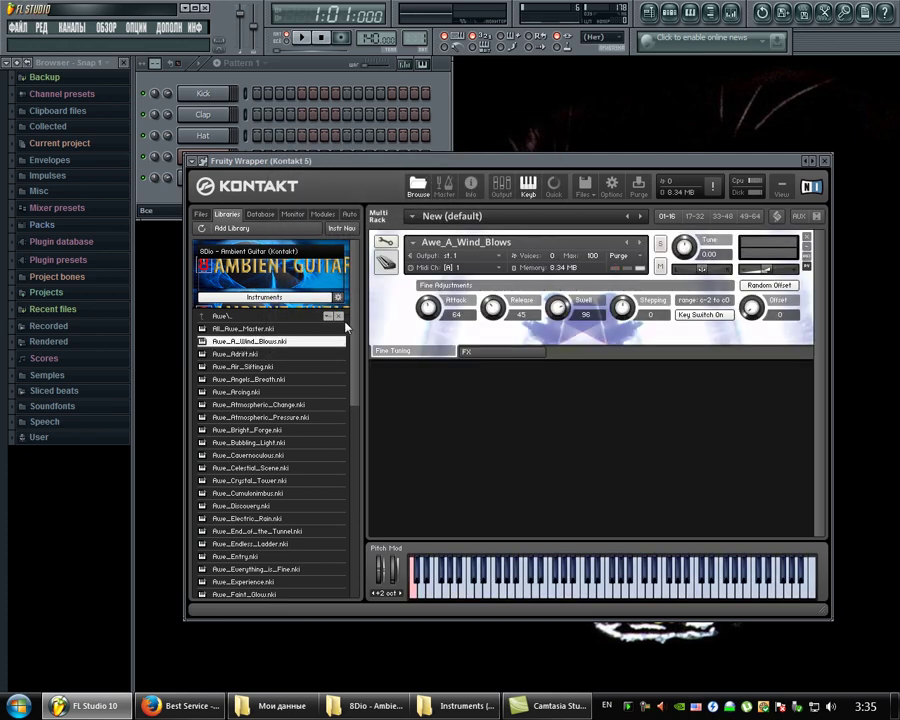
key(r)
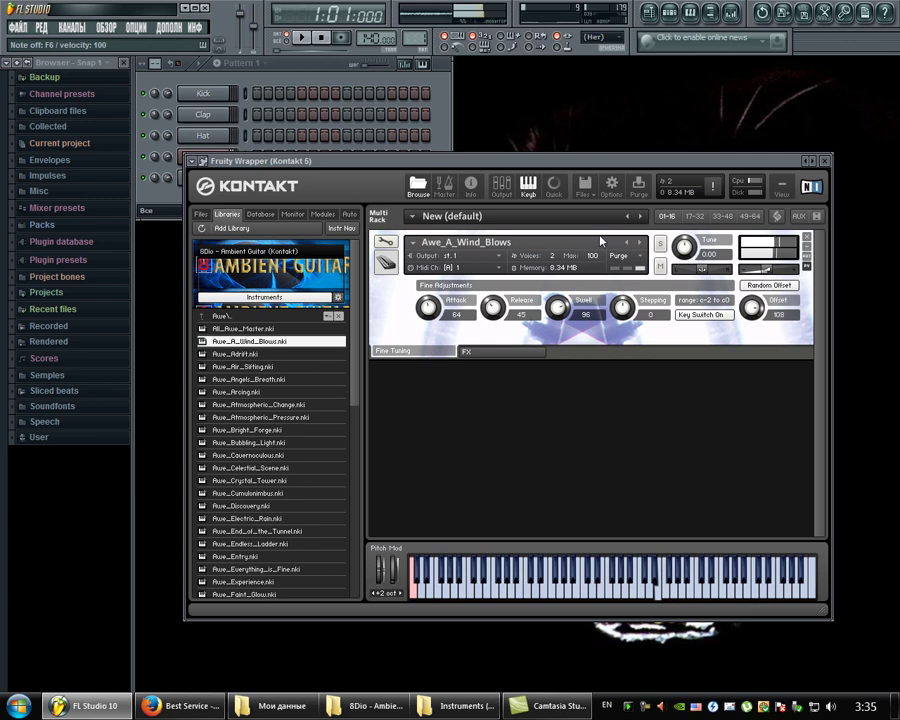
key(t)
key(r)
key(e)
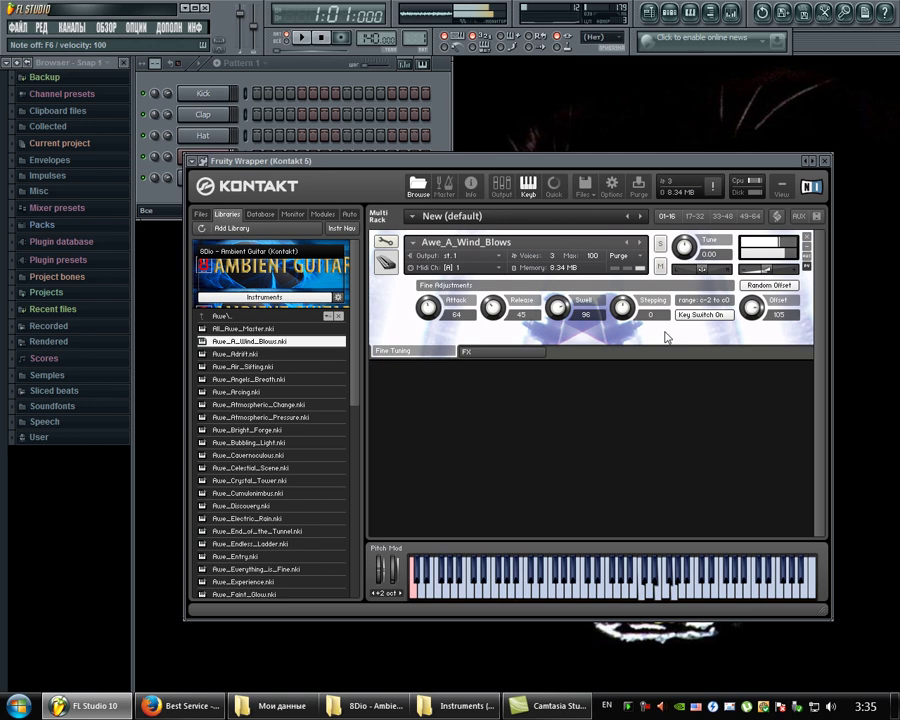
Step: Remove the Awe_A_Wind_Blows instrument from the Kontakt rack and collapse the 8Dio - Ambient Guitar (Kontakt) instrument list
click(807, 237)
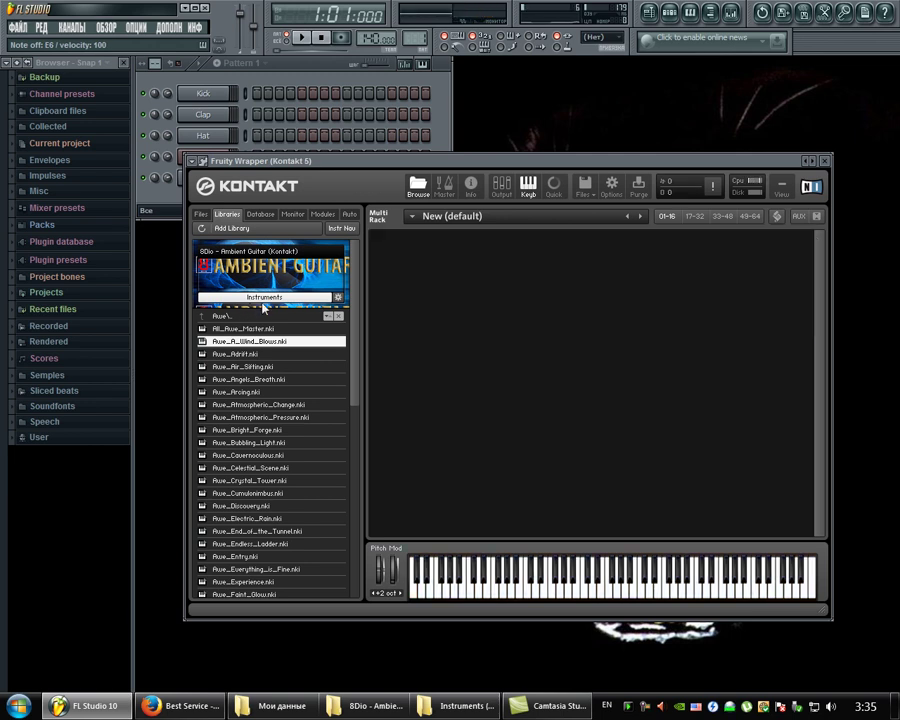
click(262, 299)
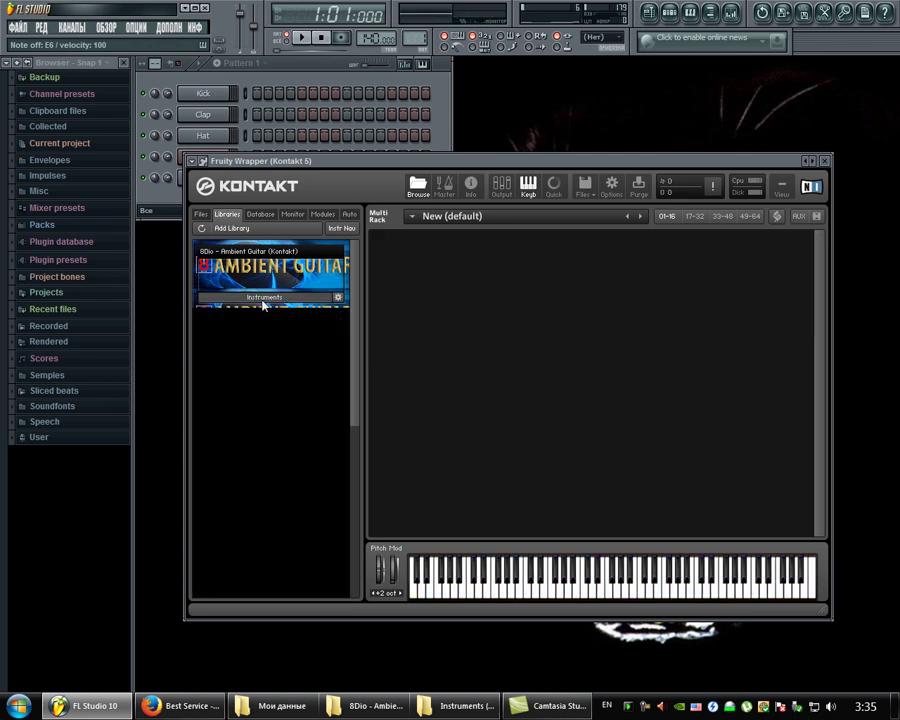
Step: Close the Kontakt 5 plugin window and delete the Kontakt 5 channel from the pattern
click(825, 161)
right_click(217, 158)
click(330, 330)
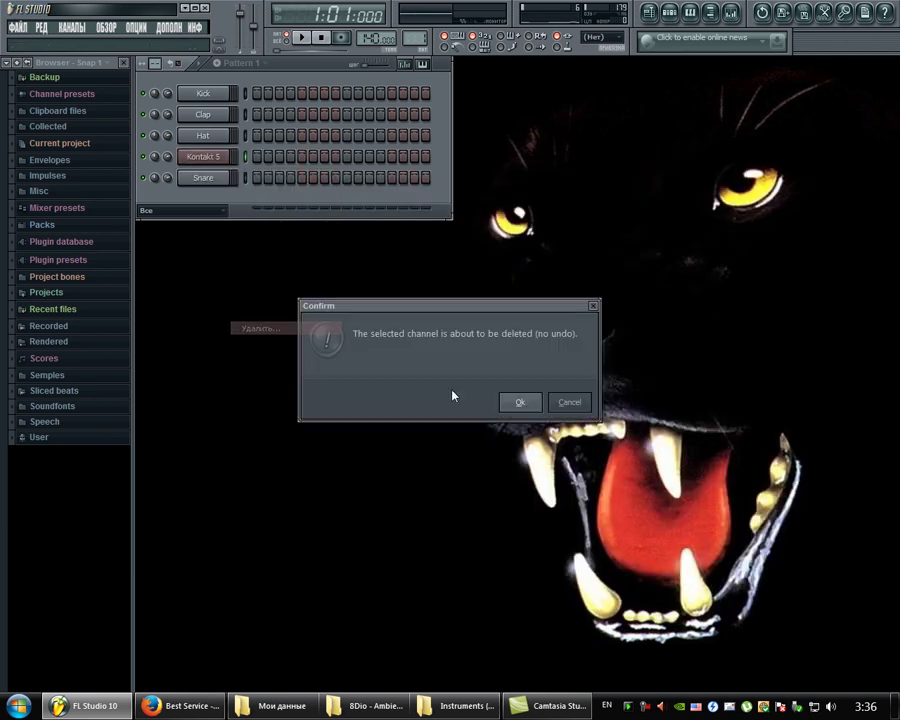
click(520, 402)
Step: Insert a new Kontakt 5 channel before Snare and move its plugin window fully into view
right_click(215, 157)
mouse_move(292, 303)
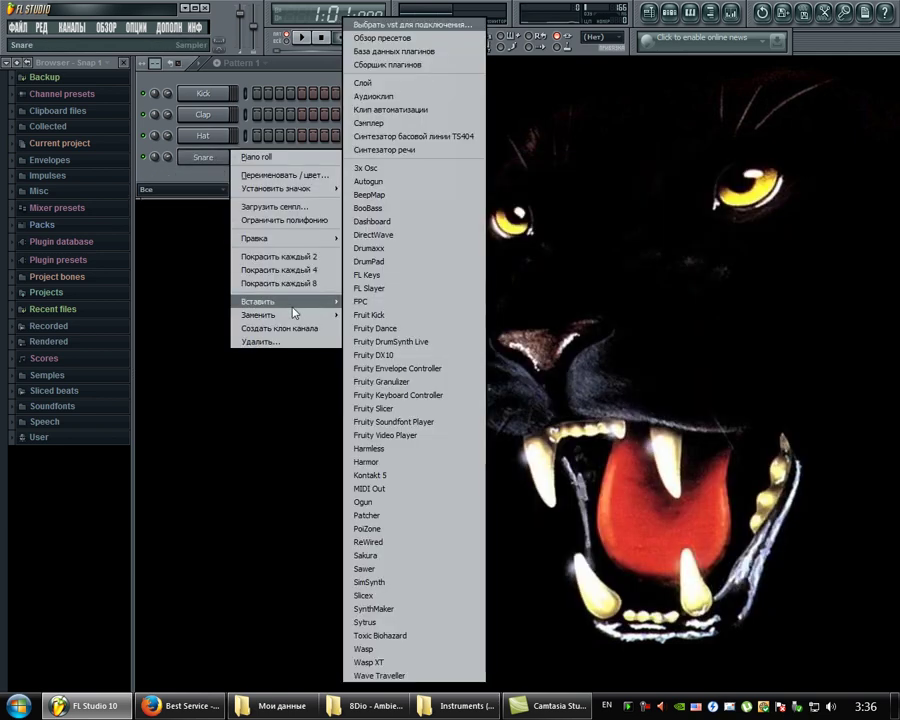
click(412, 475)
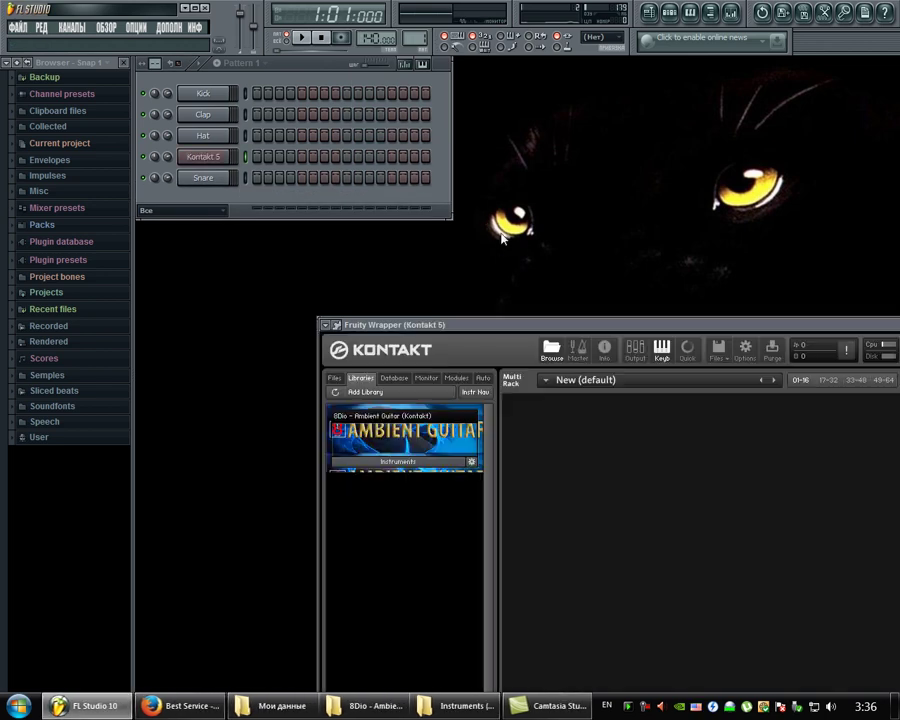
drag(625, 327, 548, 157)
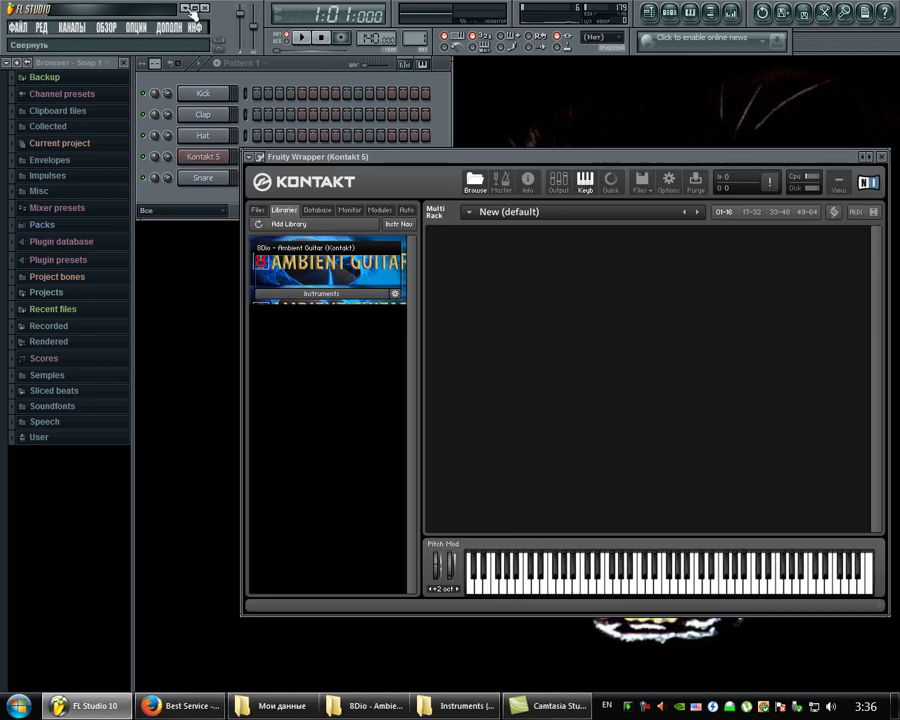
Step: Minimize FL Studio and open the registry editor in Reg Organizer
click(185, 9)
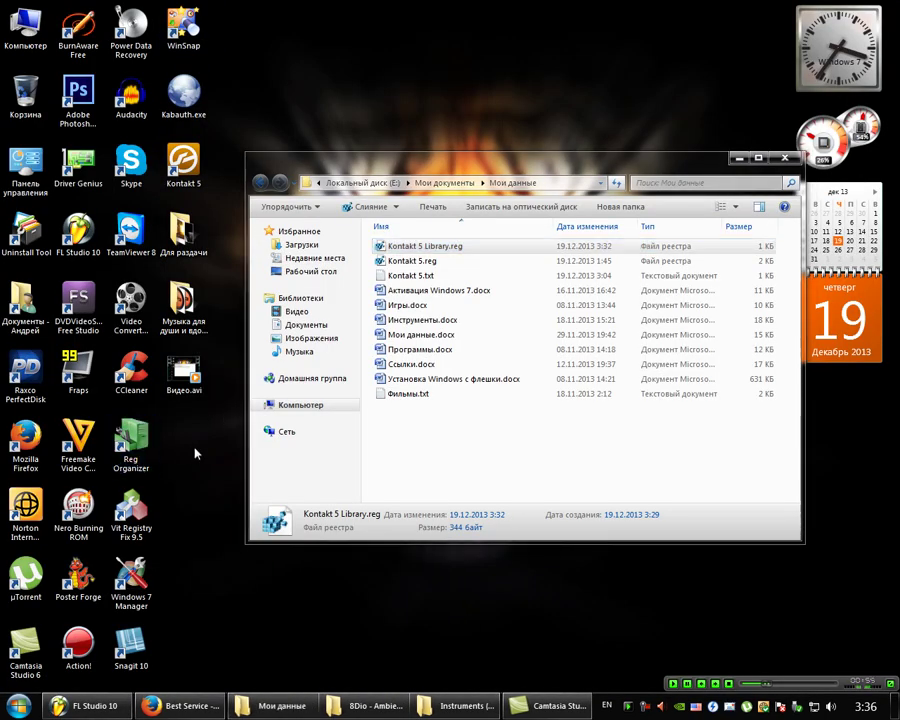
double_click(131, 440)
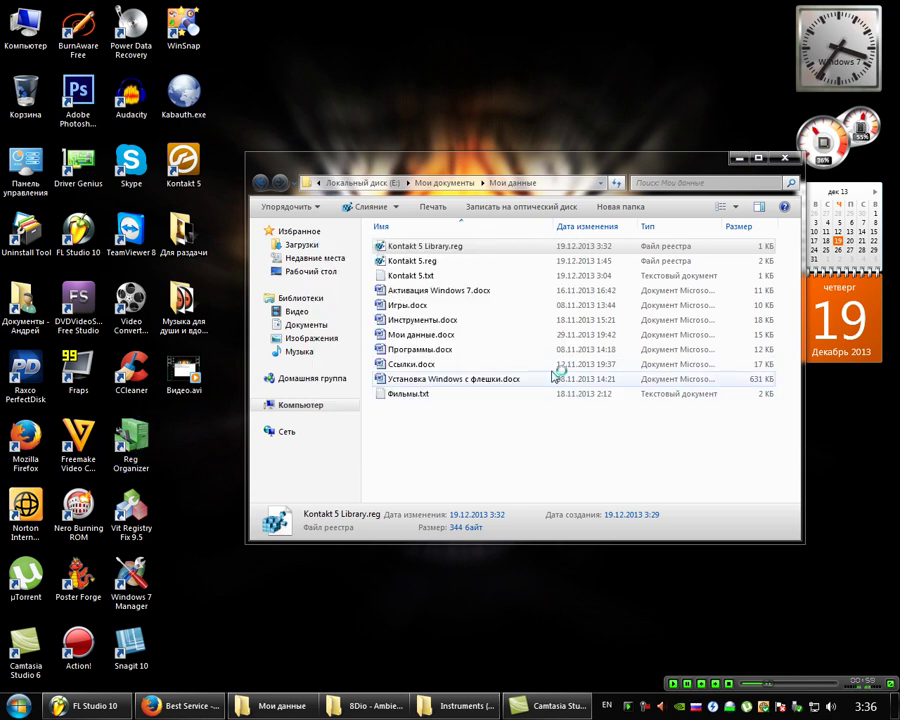
click(256, 470)
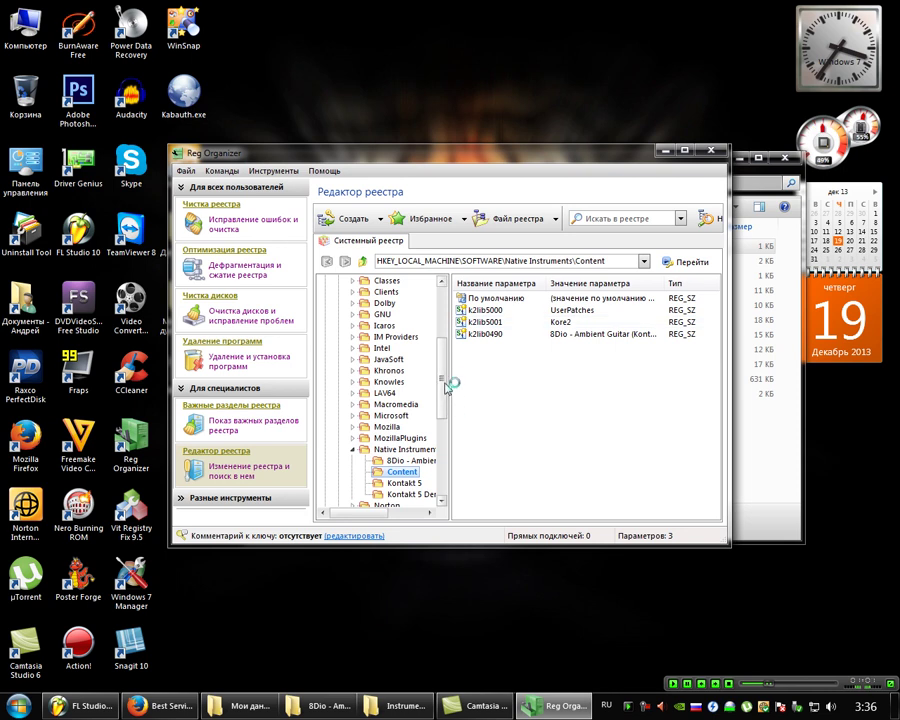
scroll(444, 410, down, 1)
drag(442, 157, 473, 184)
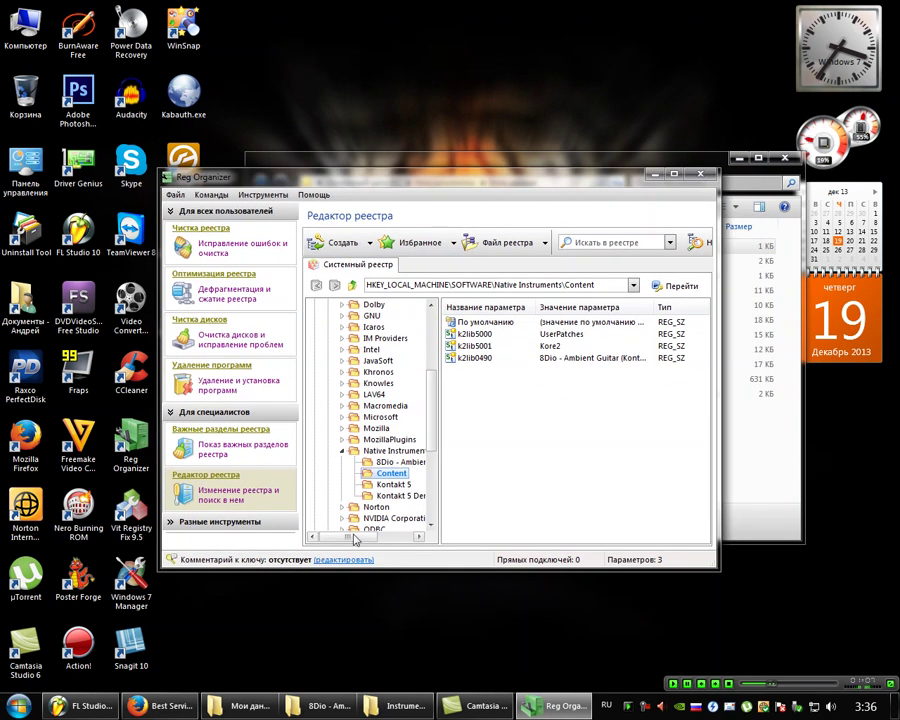
Step: Examine the Kontakt 5 Demo Content, Kontakt 5, Content and 8Dio - Ambient Guitar keys under Native Instruments, then minimize Reg Organizer
drag(352, 541, 372, 538)
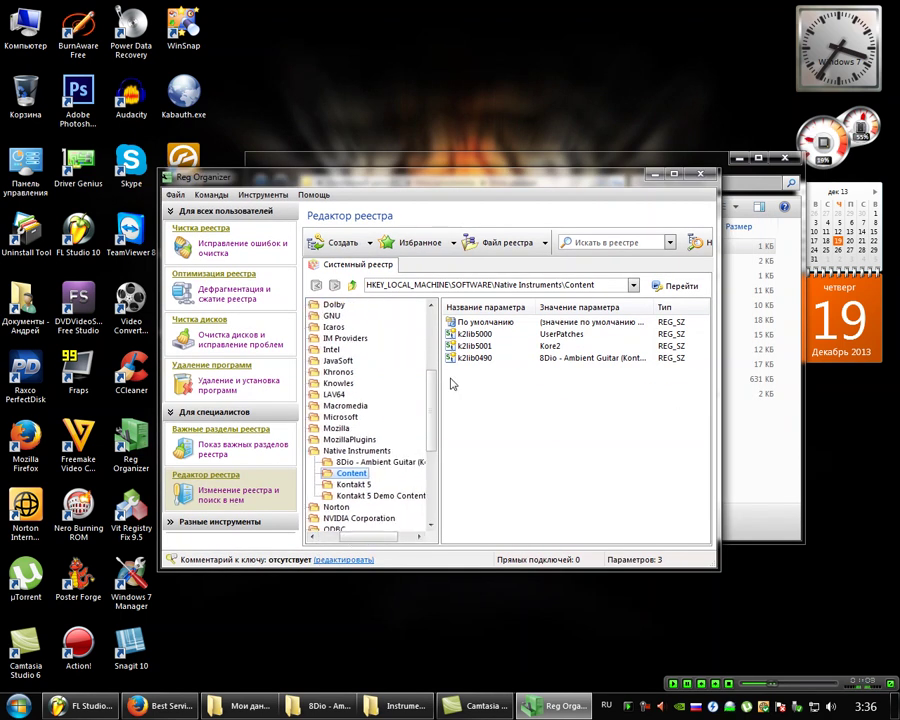
drag(380, 545, 372, 545)
click(362, 496)
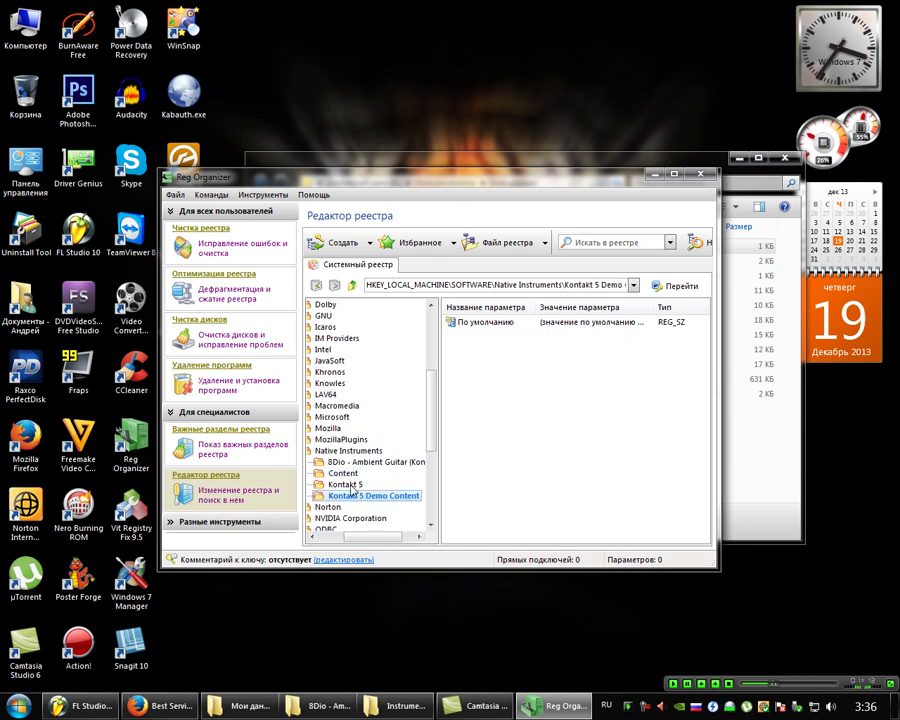
click(346, 484)
drag(377, 540, 371, 540)
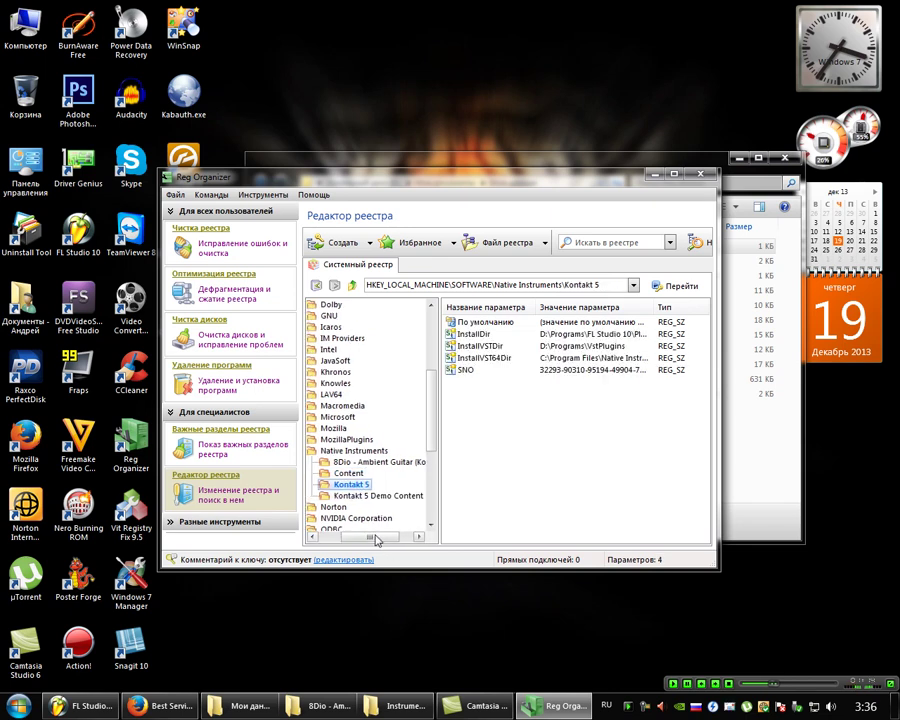
click(356, 472)
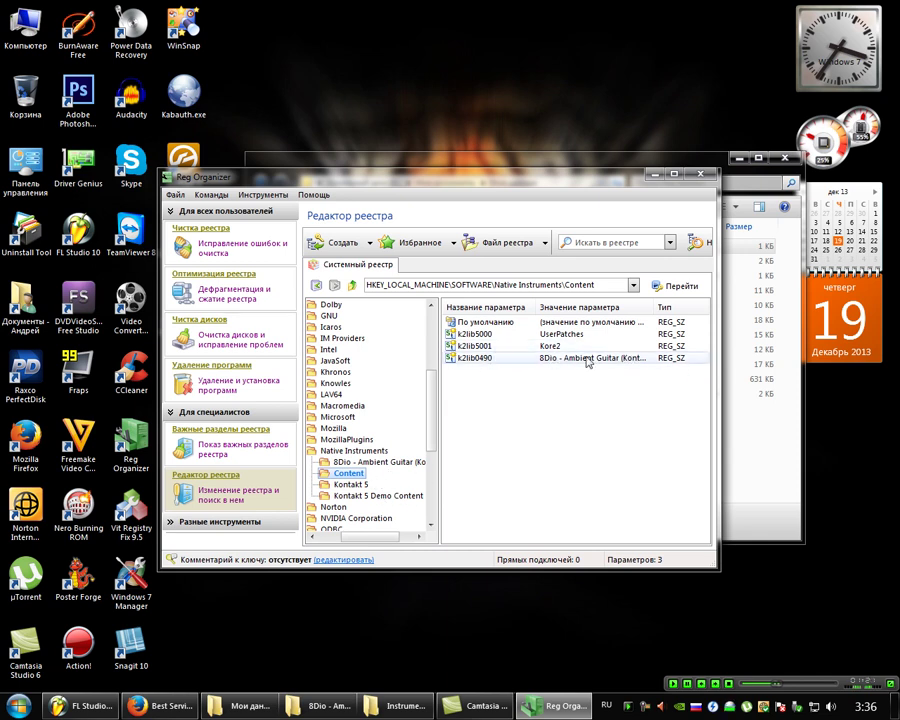
click(370, 462)
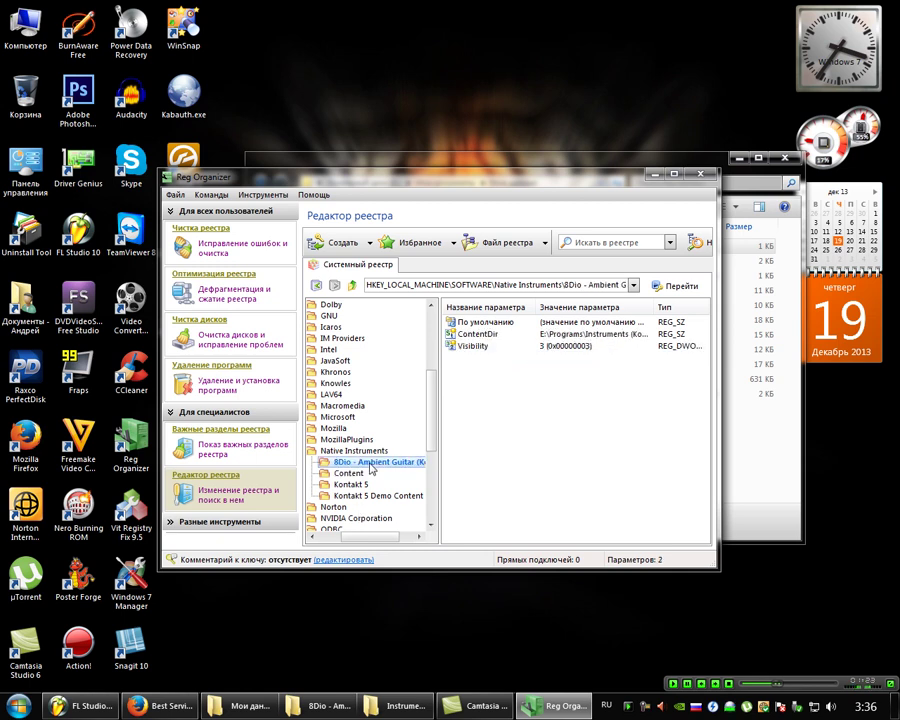
drag(372, 537, 347, 539)
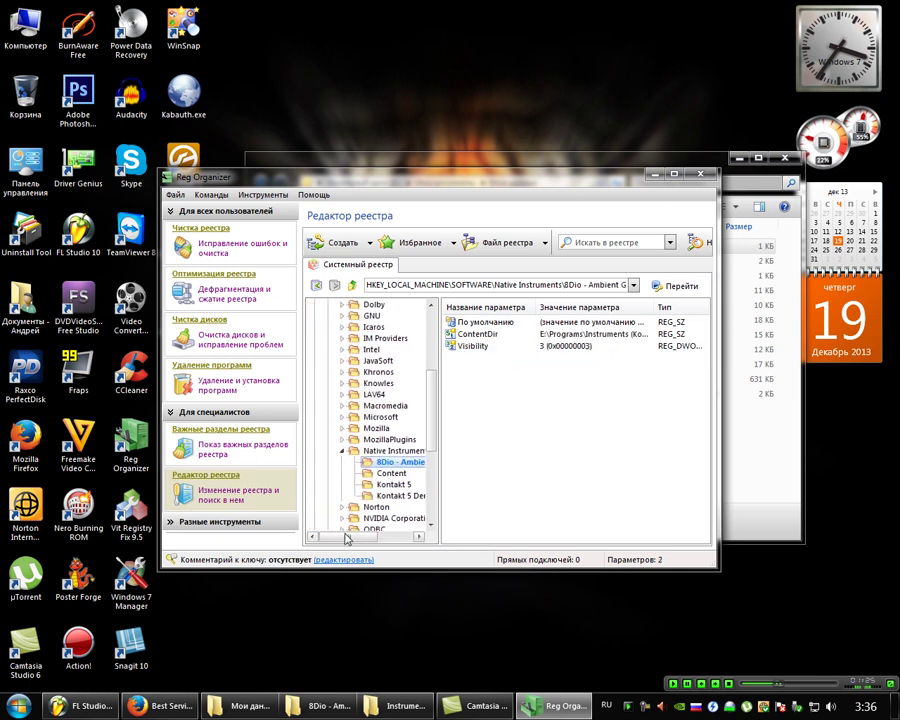
click(655, 174)
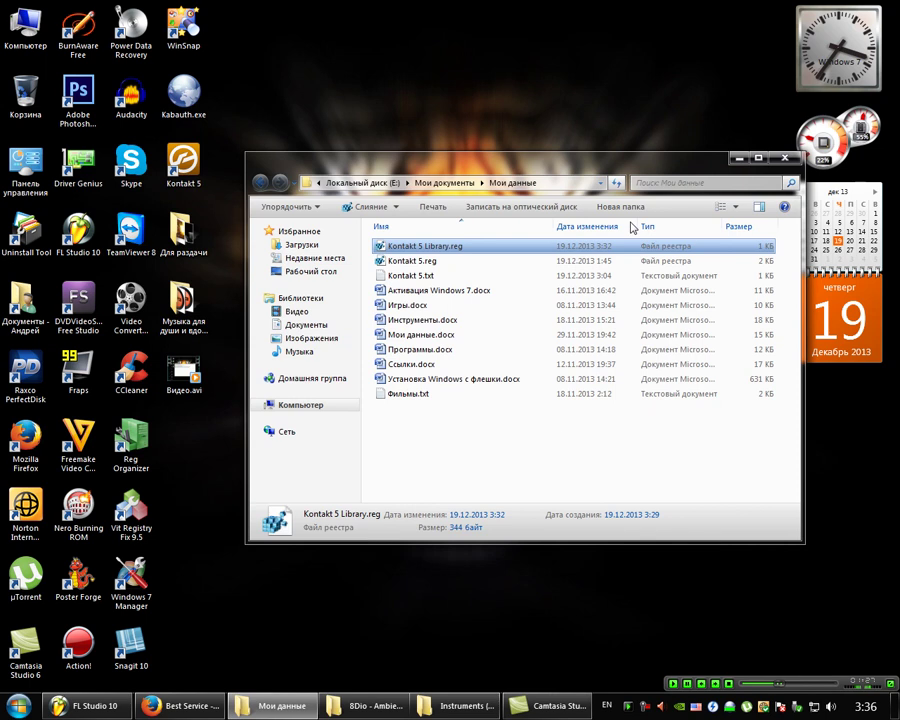
Step: Switch to FL Studio to check Kontakt's library list, shift the plugin window slightly, and minimize FL Studio
click(488, 462)
click(85, 706)
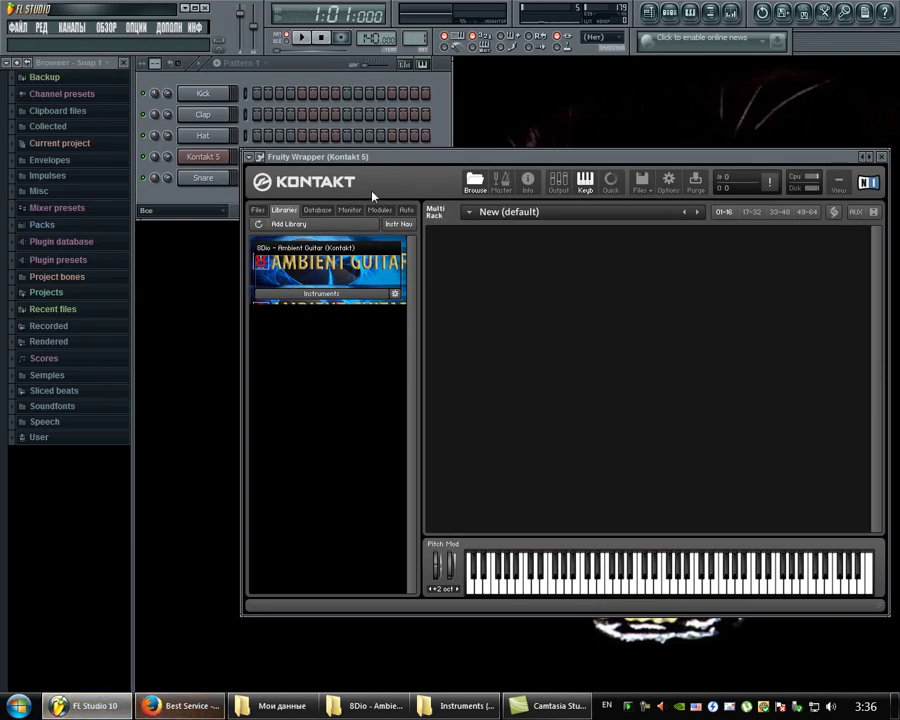
drag(620, 157, 596, 156)
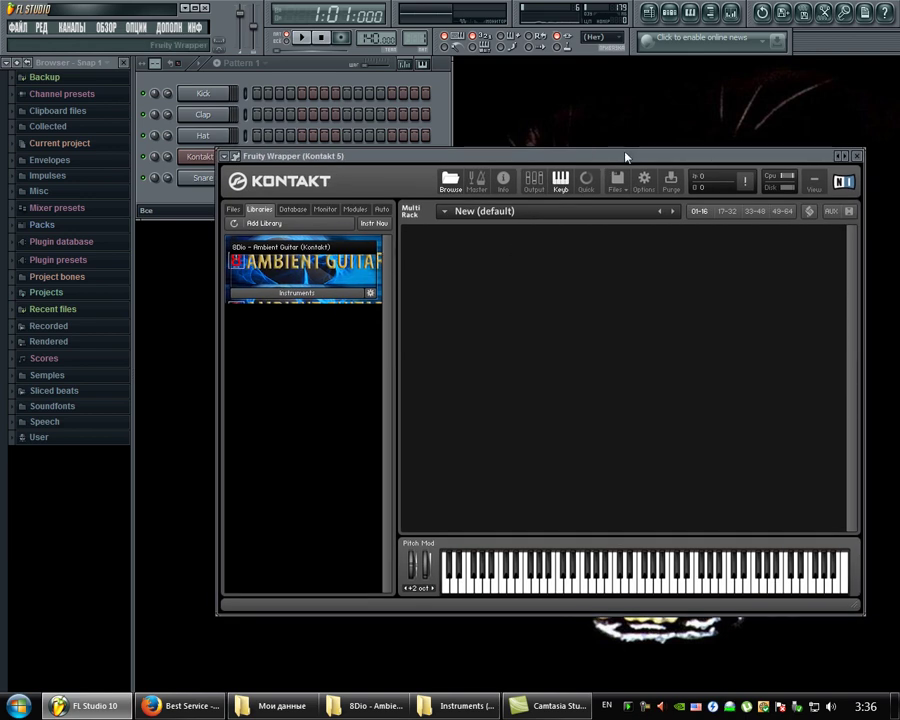
drag(625, 156, 627, 170)
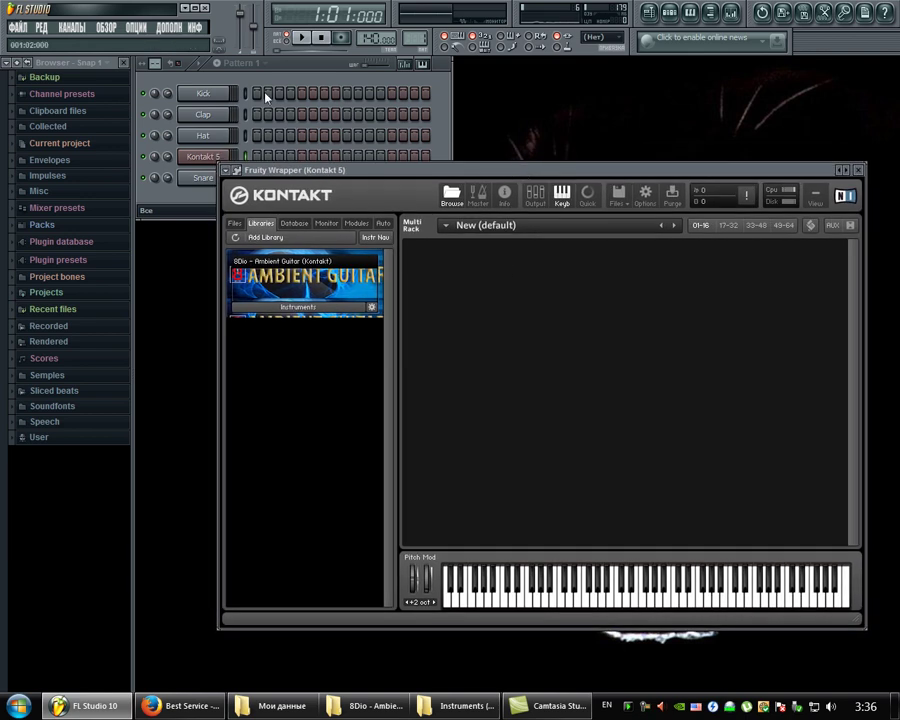
click(184, 8)
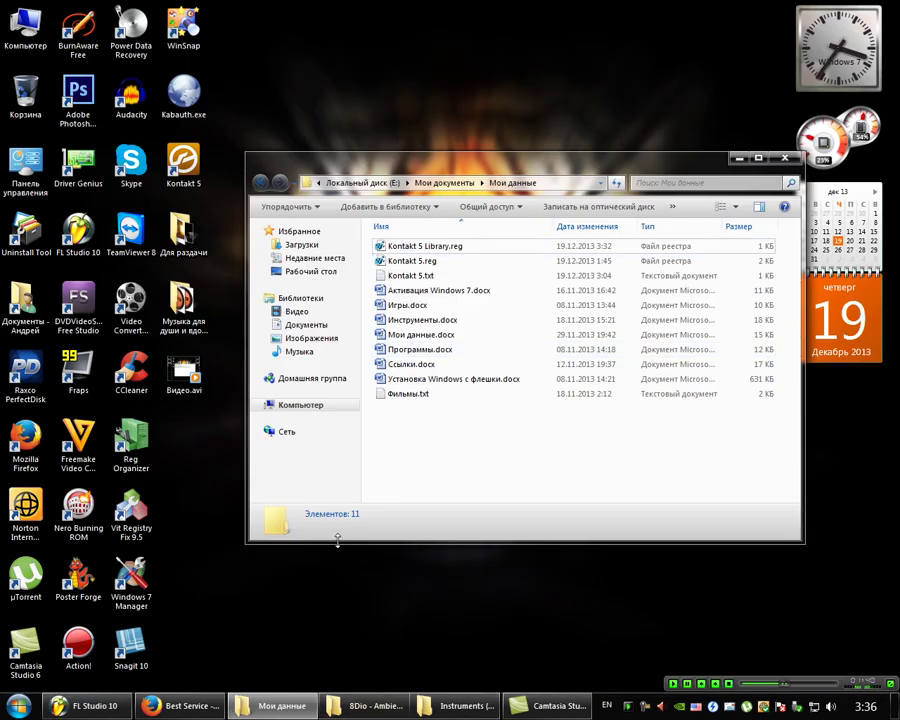
Step: Open the 8Dio - Free Radicals (Kontakt) folder in Instruments (Kontakt) and view its Wallpaper.png
click(740, 160)
click(380, 706)
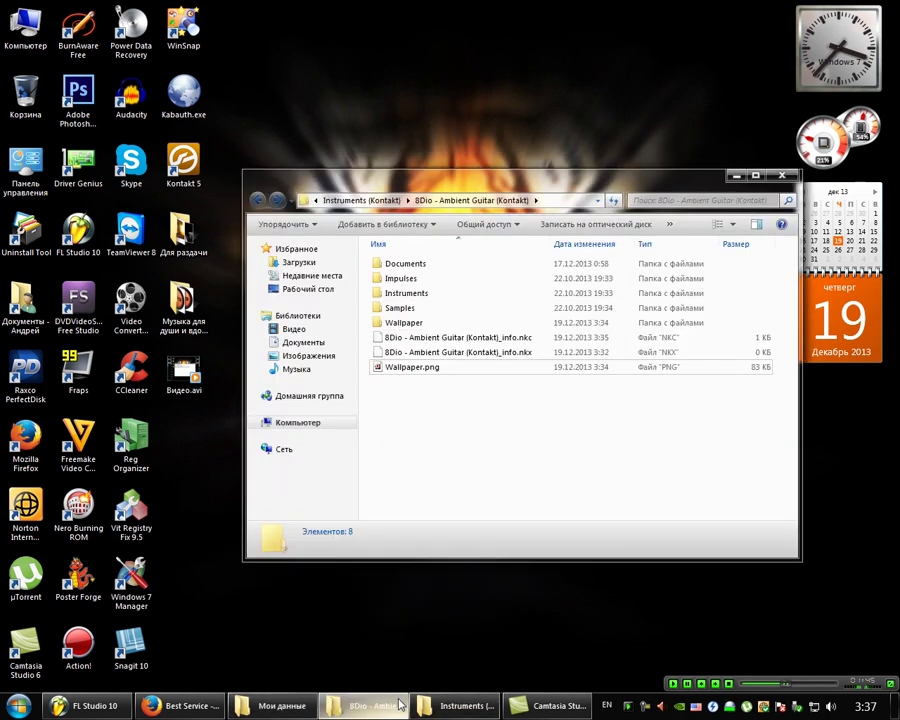
click(361, 200)
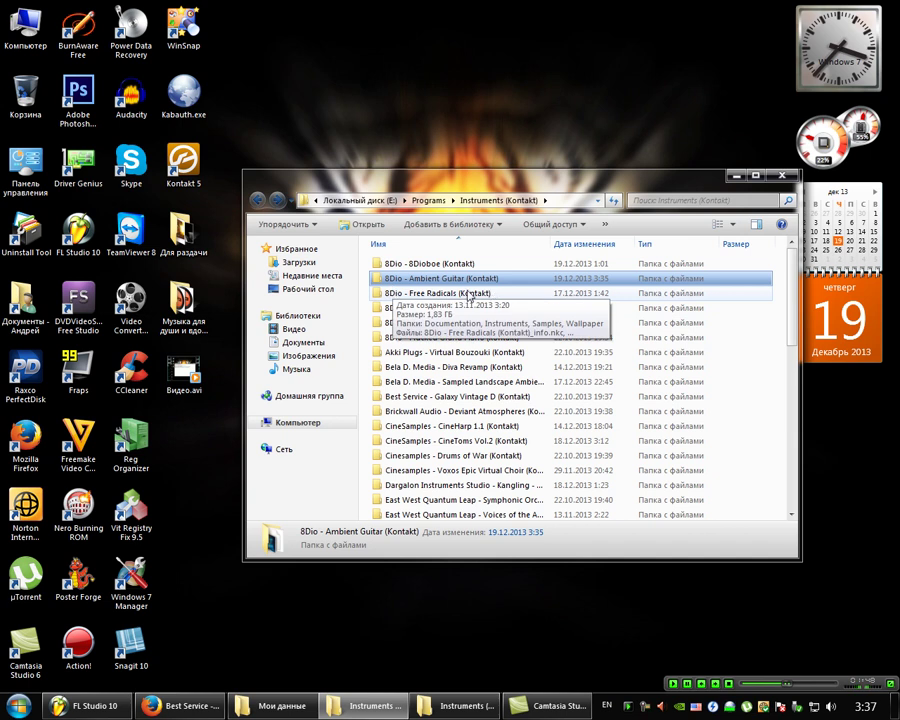
double_click(440, 294)
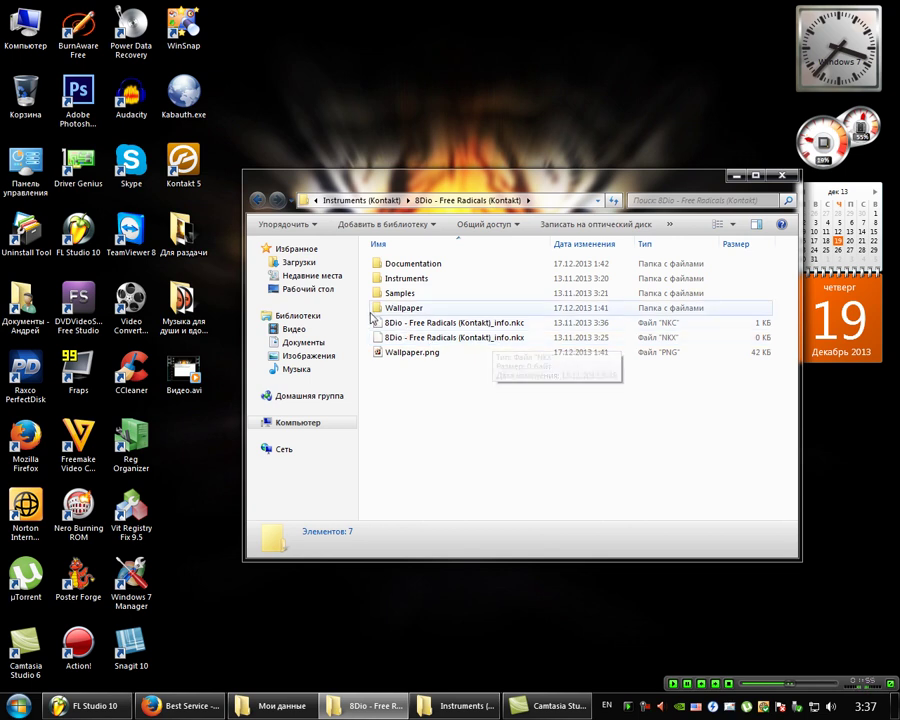
click(257, 200)
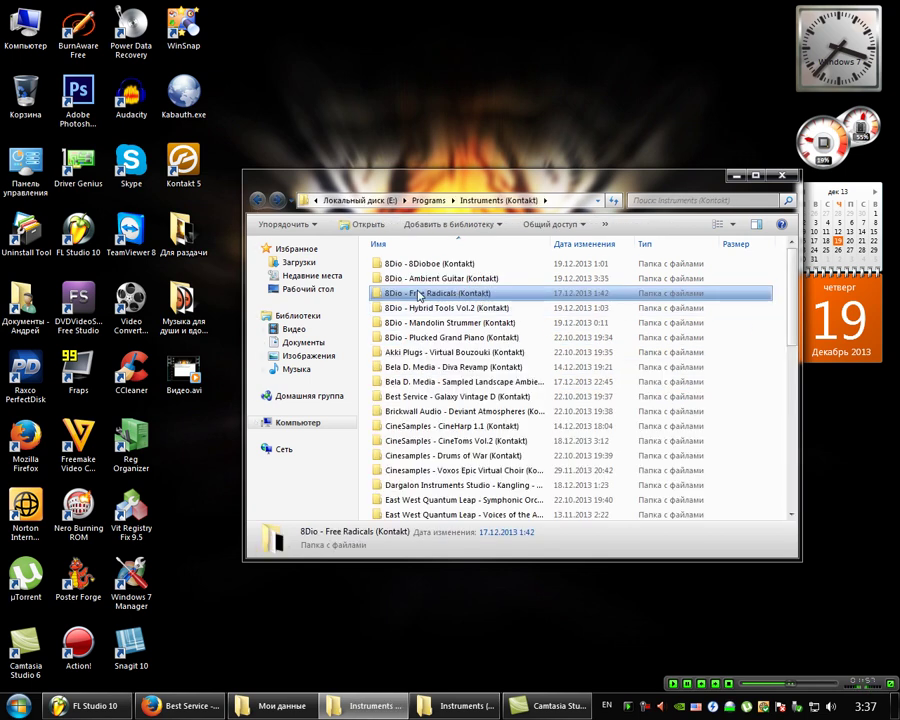
double_click(422, 295)
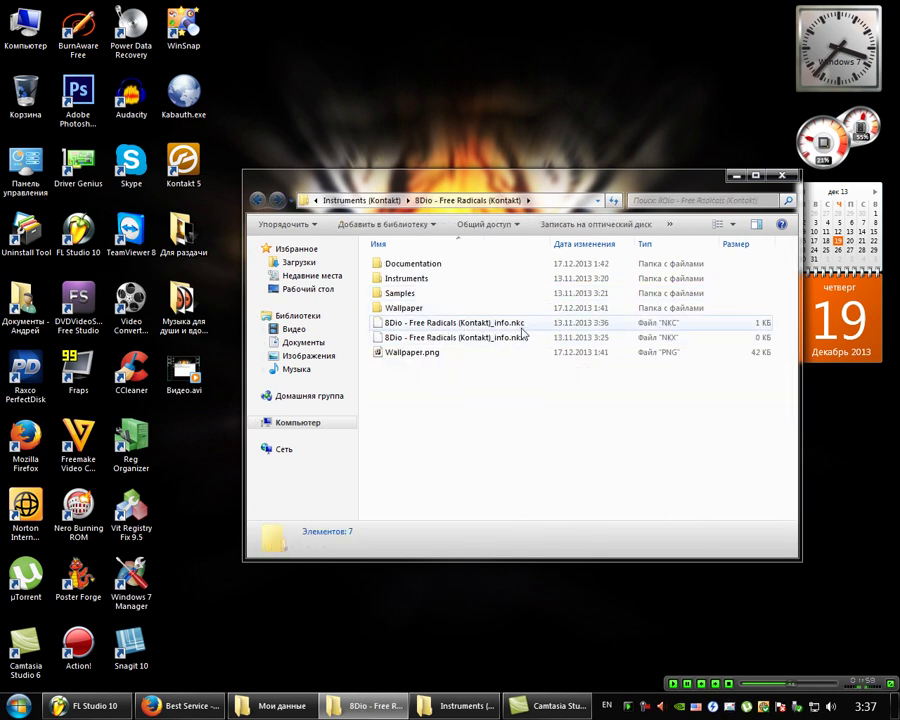
double_click(428, 354)
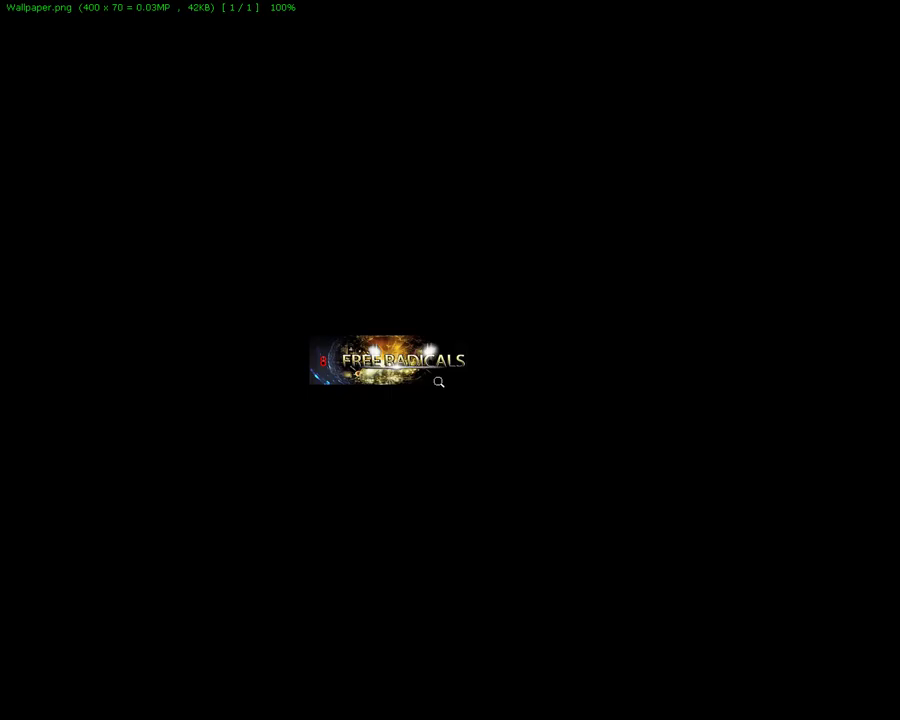
key(Escape)
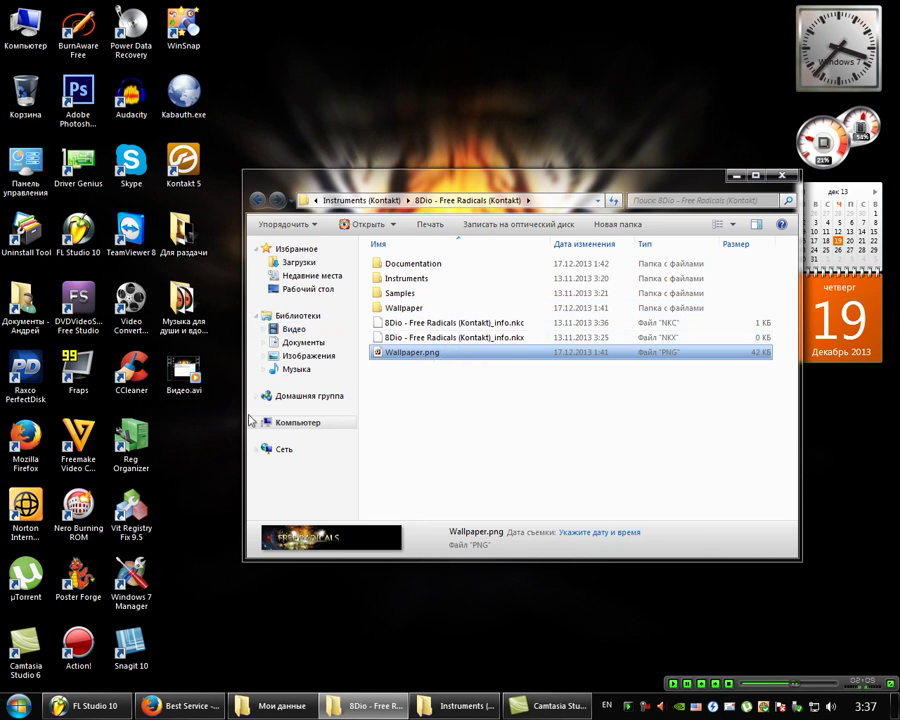
Step: Open Kontakt 5 Library.reg from the Мои данные folder in Notepad
click(275, 705)
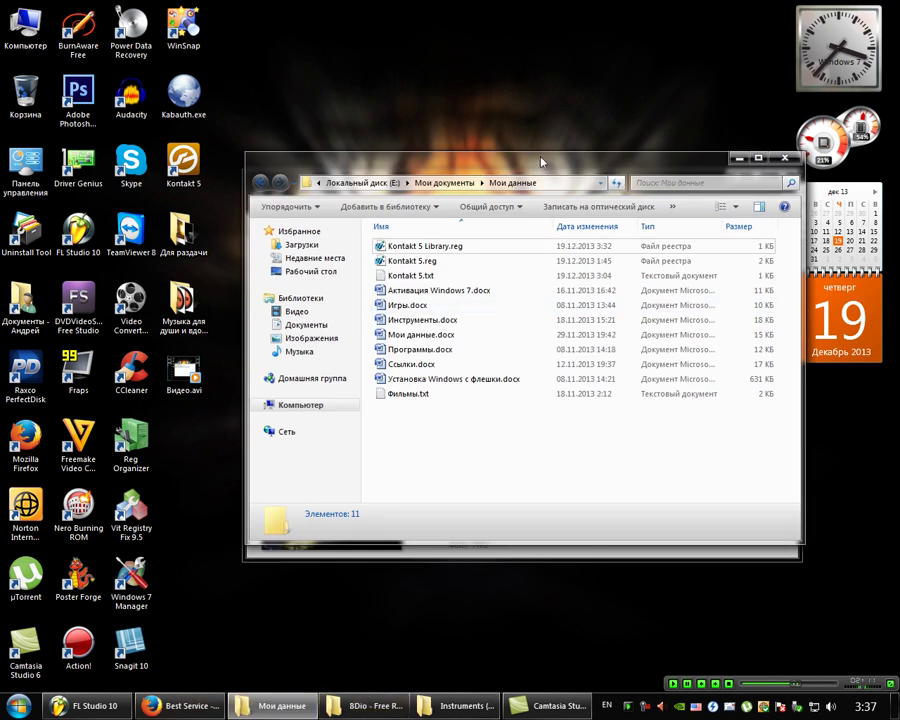
drag(547, 170, 452, 191)
right_click(340, 270)
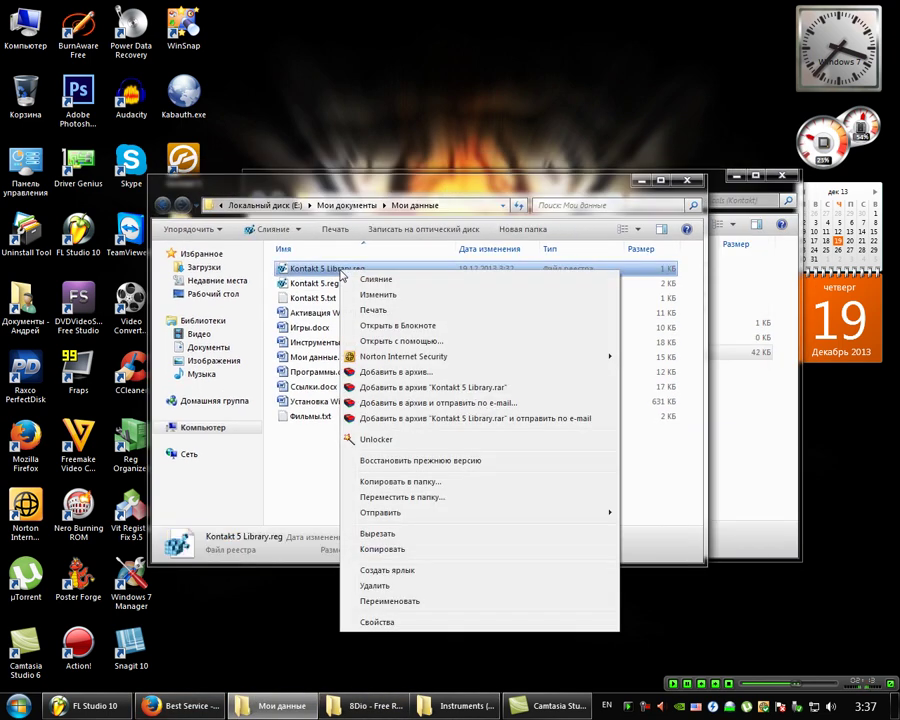
right_click(317, 268)
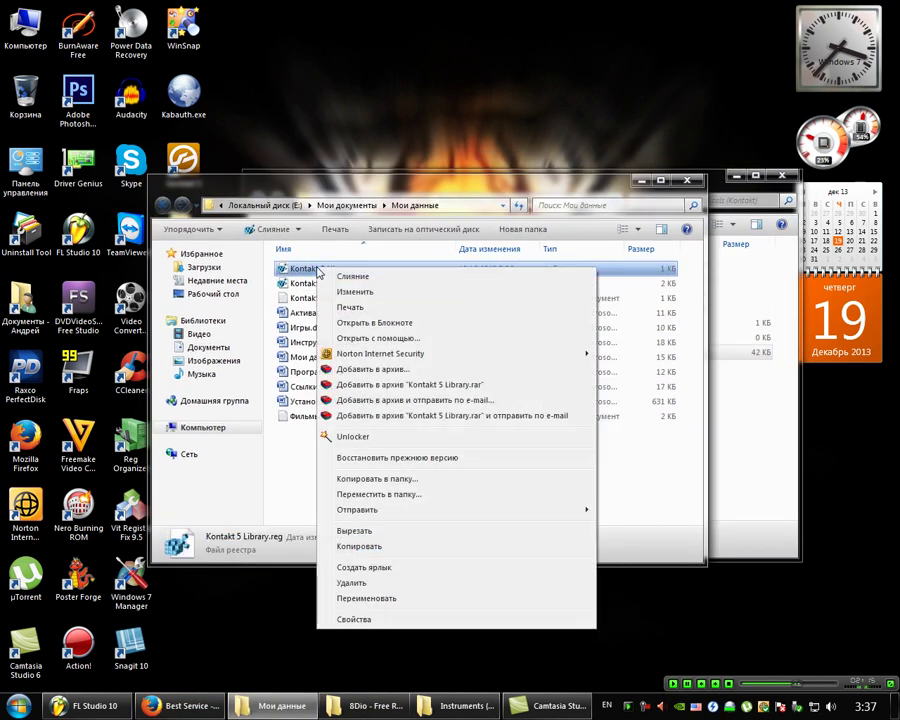
click(376, 325)
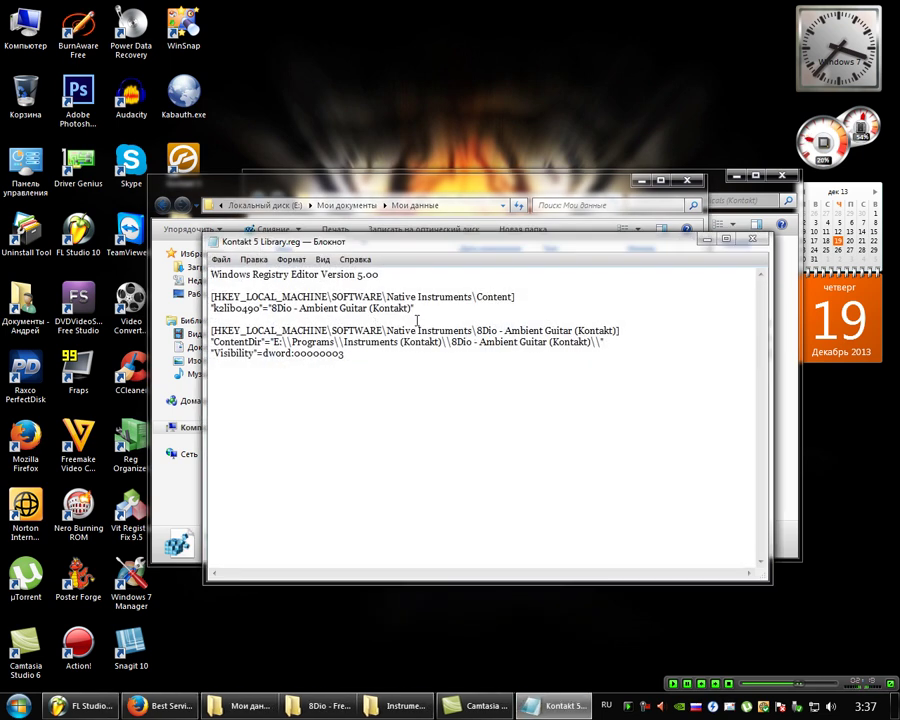
Step: Copy the Content and 8Dio - Ambient Guitar (Kontakt) registry blocks and paste the duplicate beneath the Visibility line
key(Right)
drag(343, 355, 270, 291)
right_click(270, 291)
click(311, 290)
click(380, 362)
right_click(245, 389)
click(275, 446)
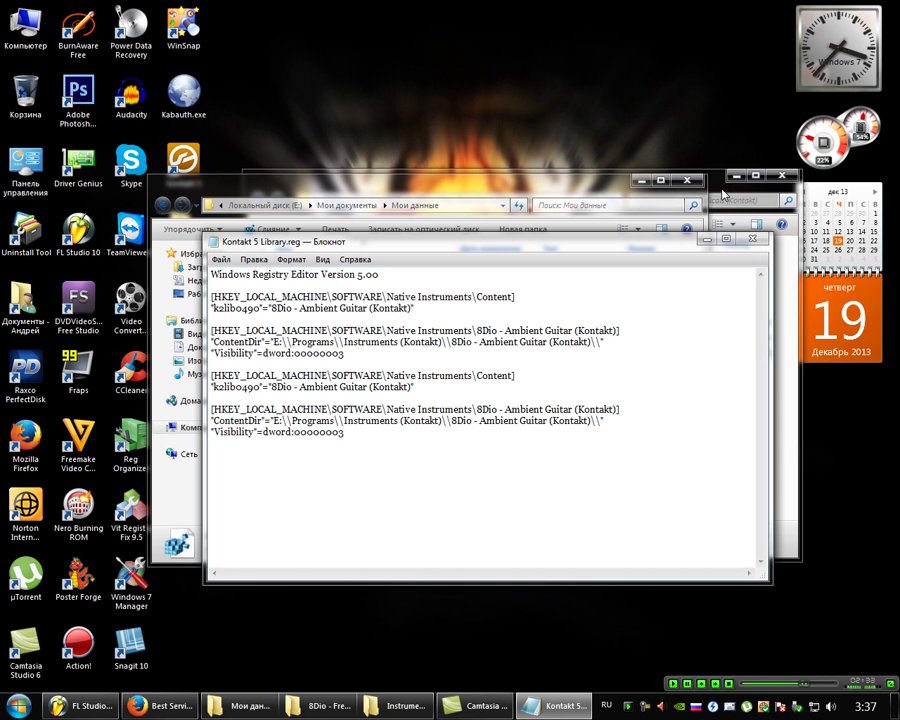
Step: Copy the name of the 8Dio - Free Radicals (Kontakt) folder from Instruments (Kontakt) without renaming it
click(480, 173)
click(258, 200)
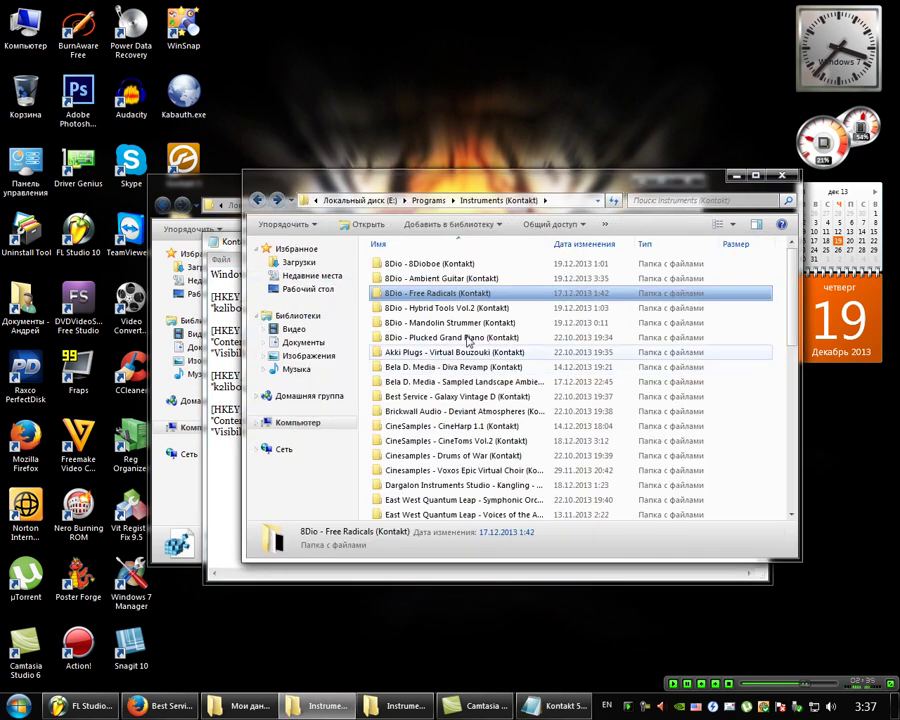
right_click(468, 293)
click(556, 661)
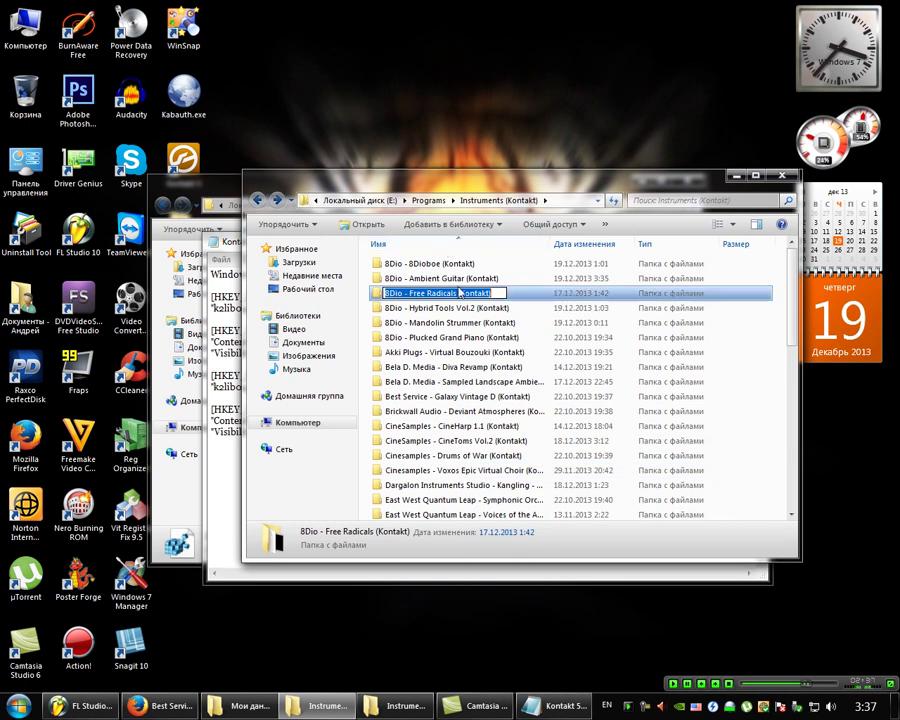
right_click(468, 293)
click(519, 336)
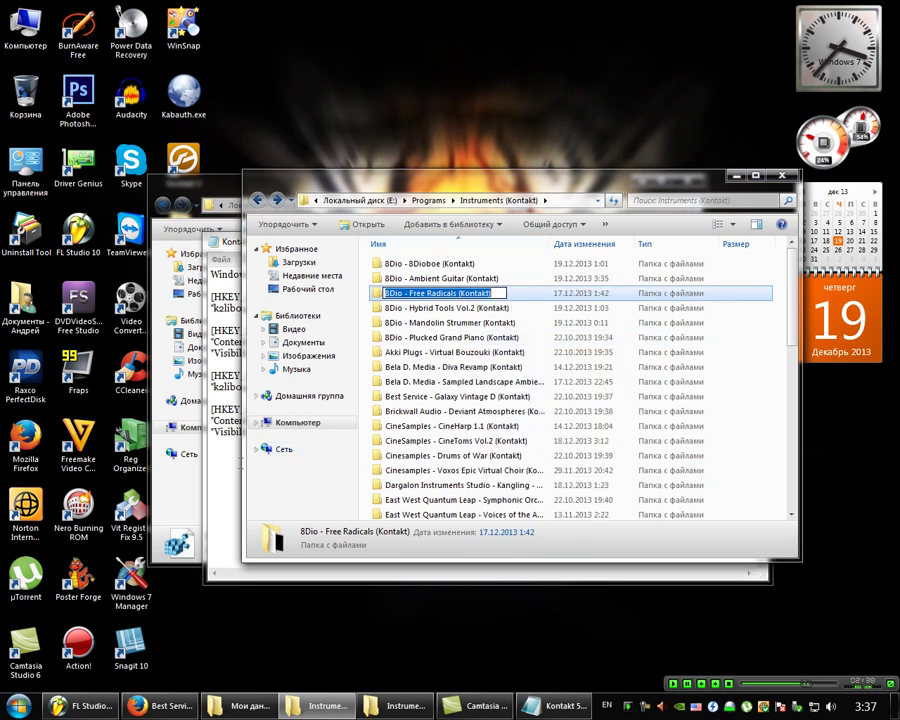
Step: Replace the Ambient Guitar name in the duplicated k2lib line of Kontakt 5 Library.reg with 8Dio - Free Radicals (Kontakt)
click(236, 460)
drag(413, 386, 278, 386)
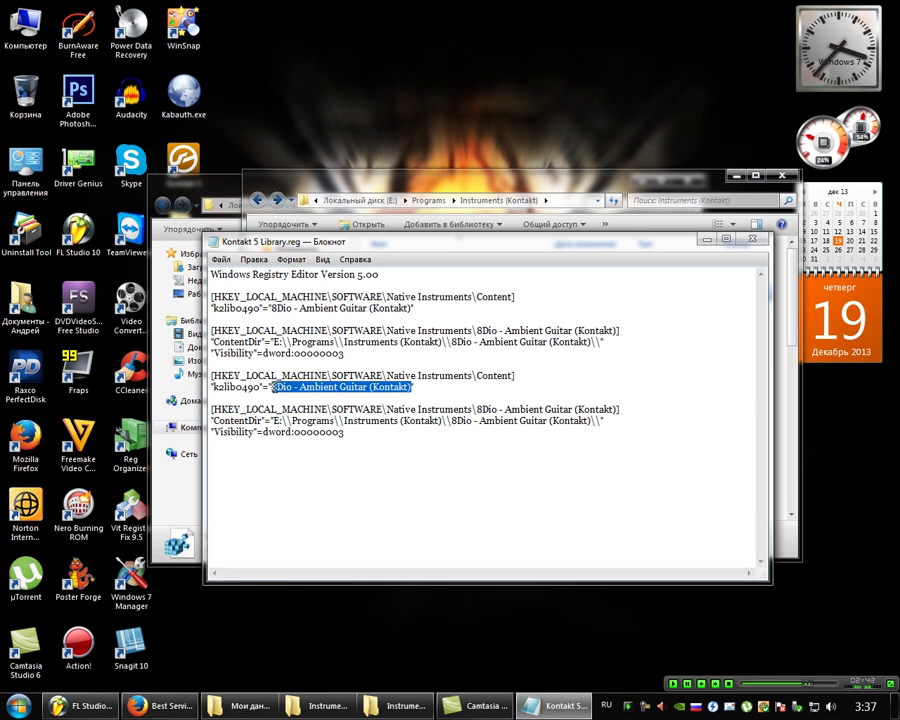
right_click(273, 386)
click(308, 445)
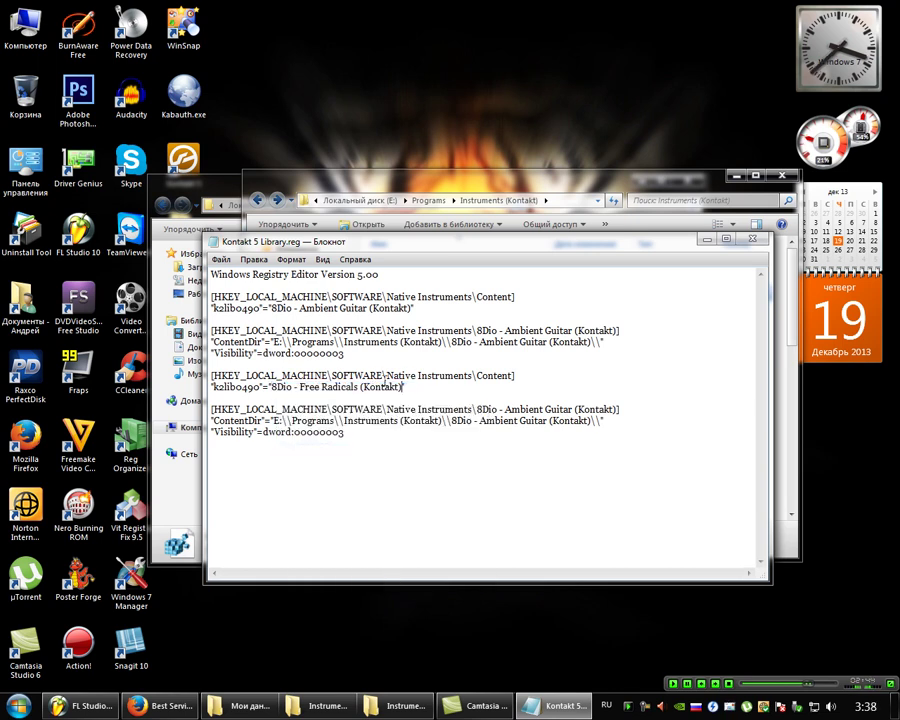
Step: Replace the library name in the duplicated key header and its ContentDir path with 8Dio - Free Radicals (Kontakt)
drag(619, 408, 468, 409)
right_click(482, 410)
click(558, 472)
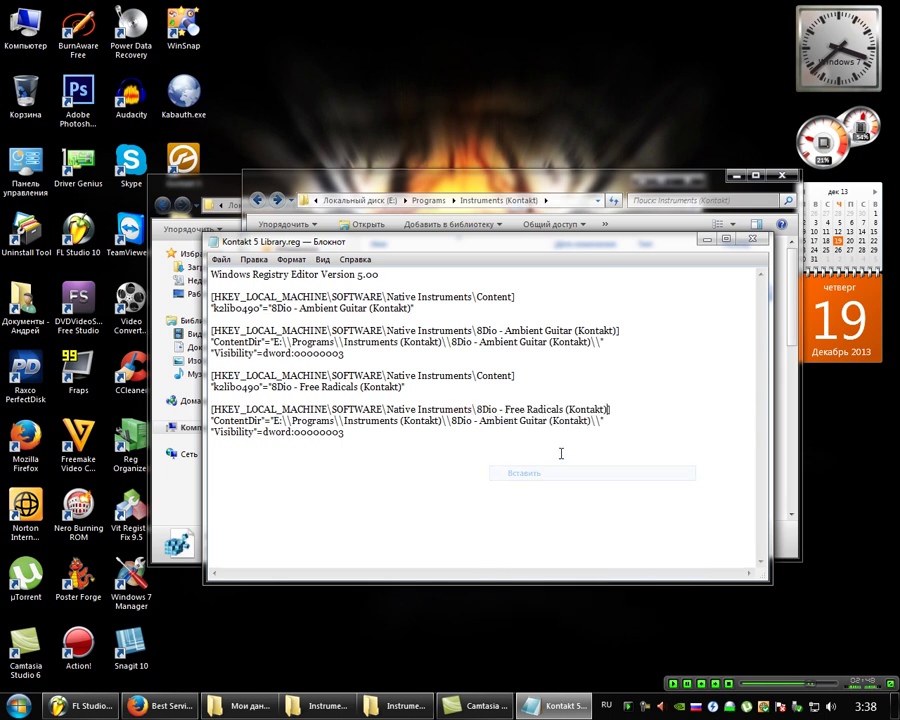
drag(591, 421, 454, 421)
right_click(458, 422)
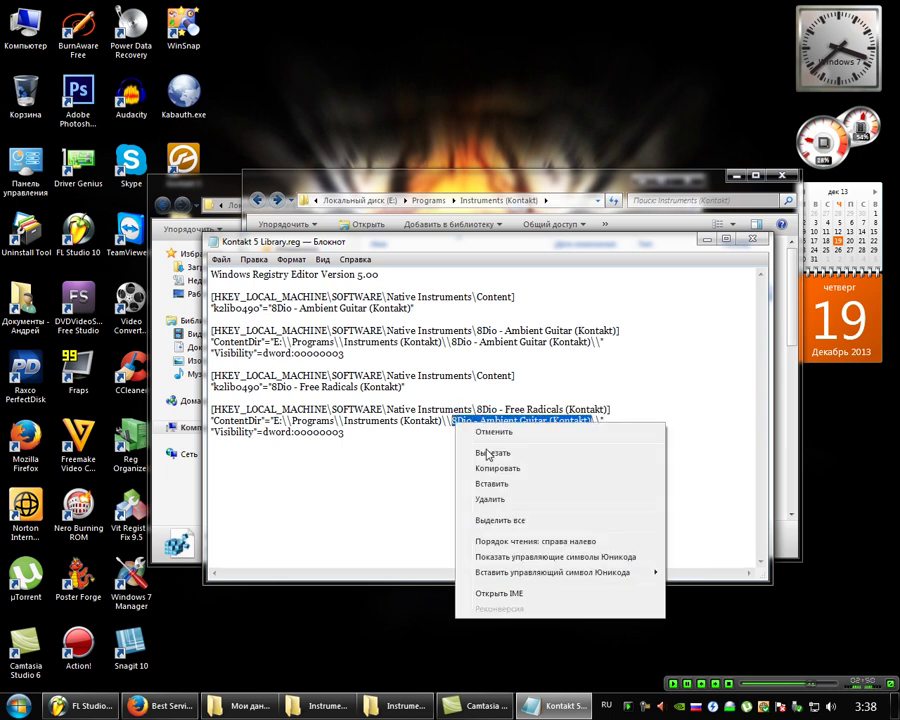
click(512, 481)
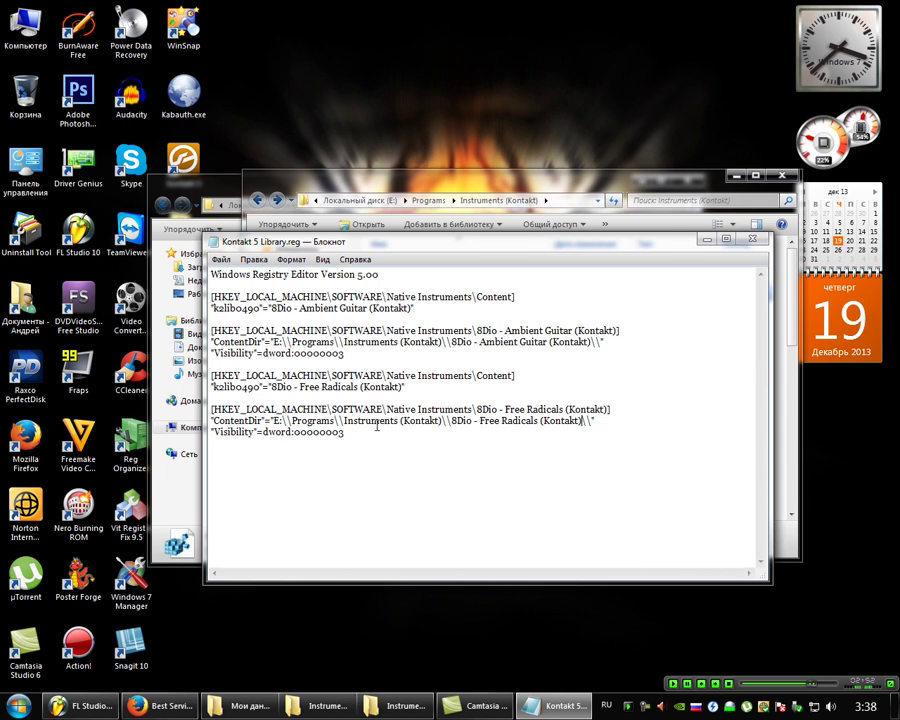
Step: Change the identifier of the Free Radicals entry to k2lib0491
drag(446, 421, 284, 421)
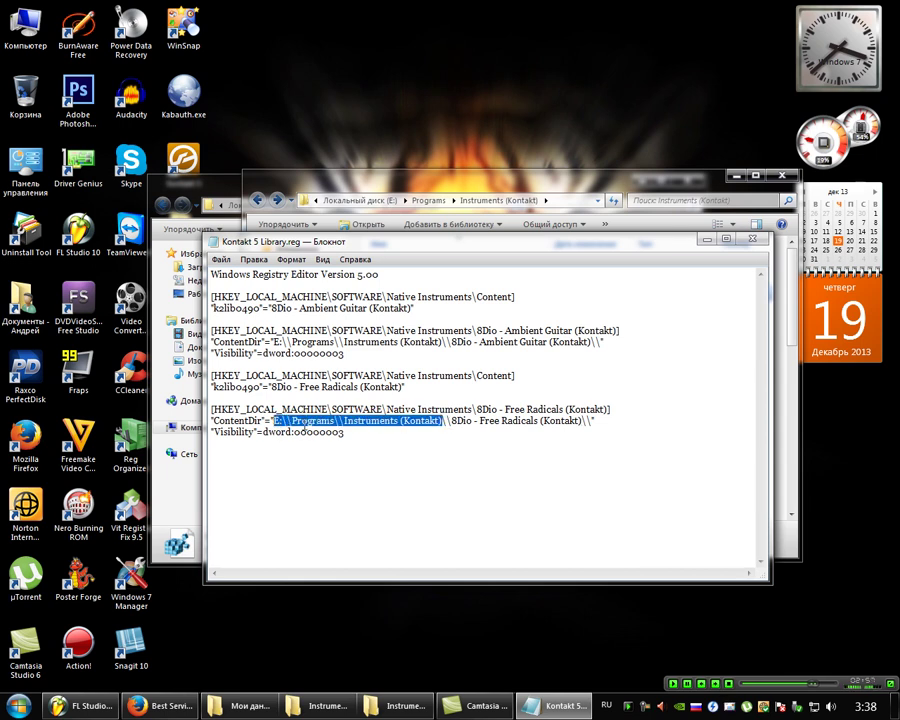
drag(477, 242, 410, 246)
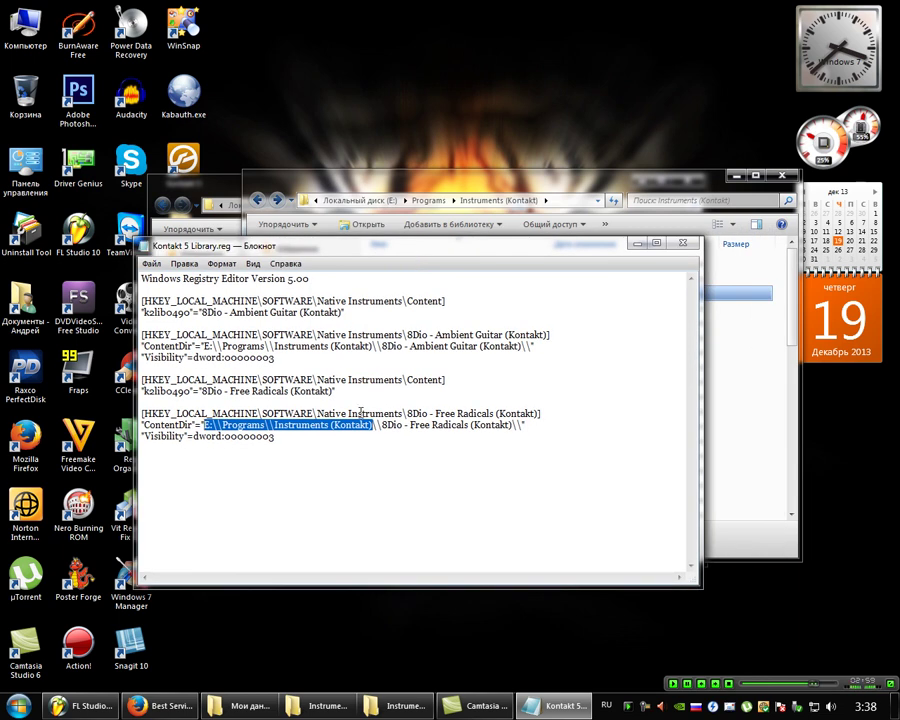
click(272, 442)
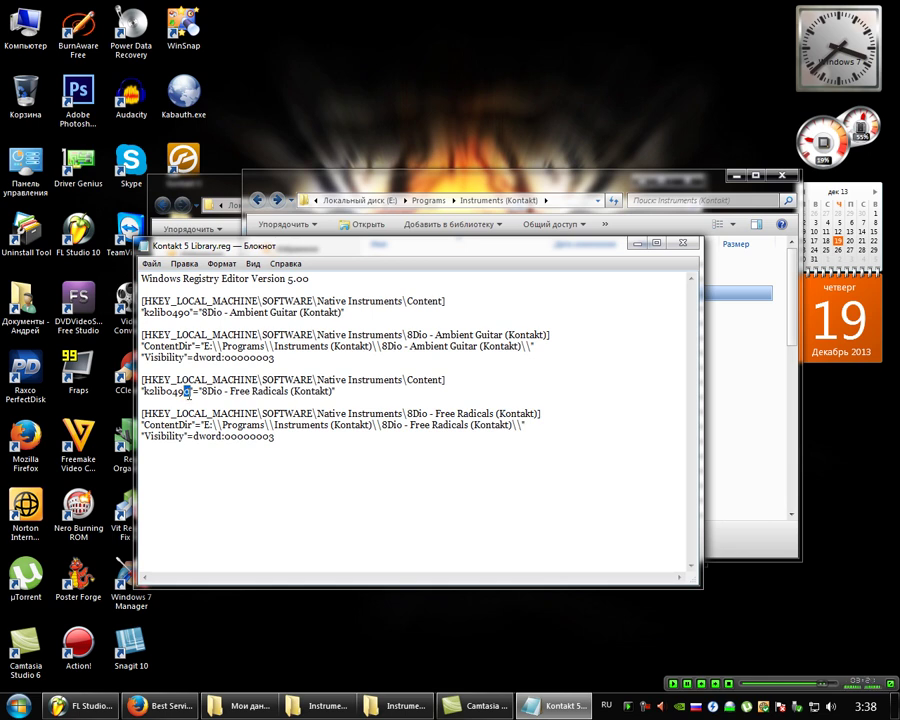
key(Delete)
text(1)
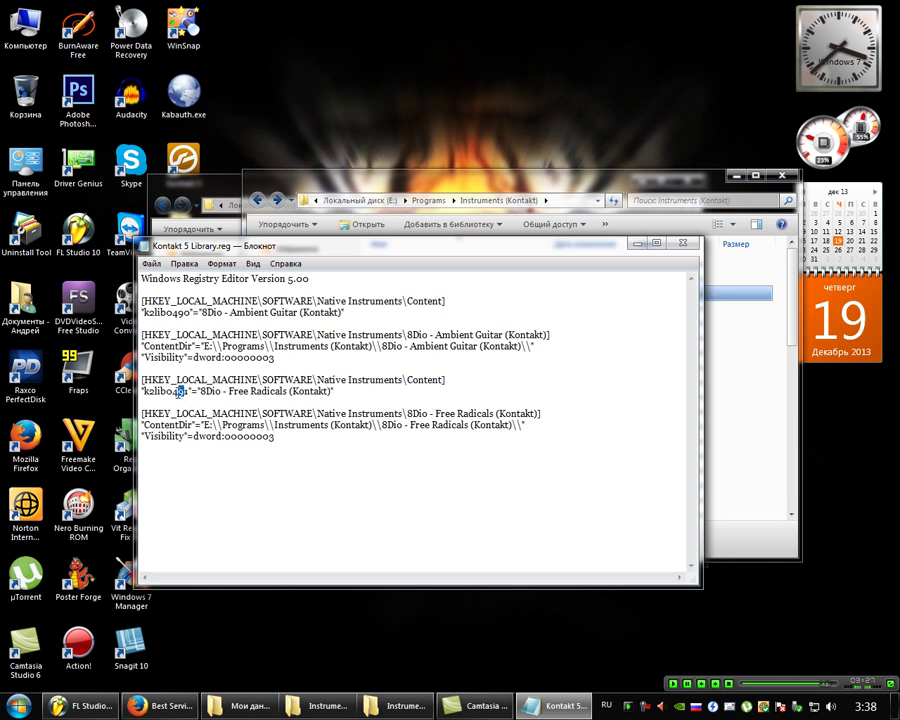
drag(188, 392, 172, 396)
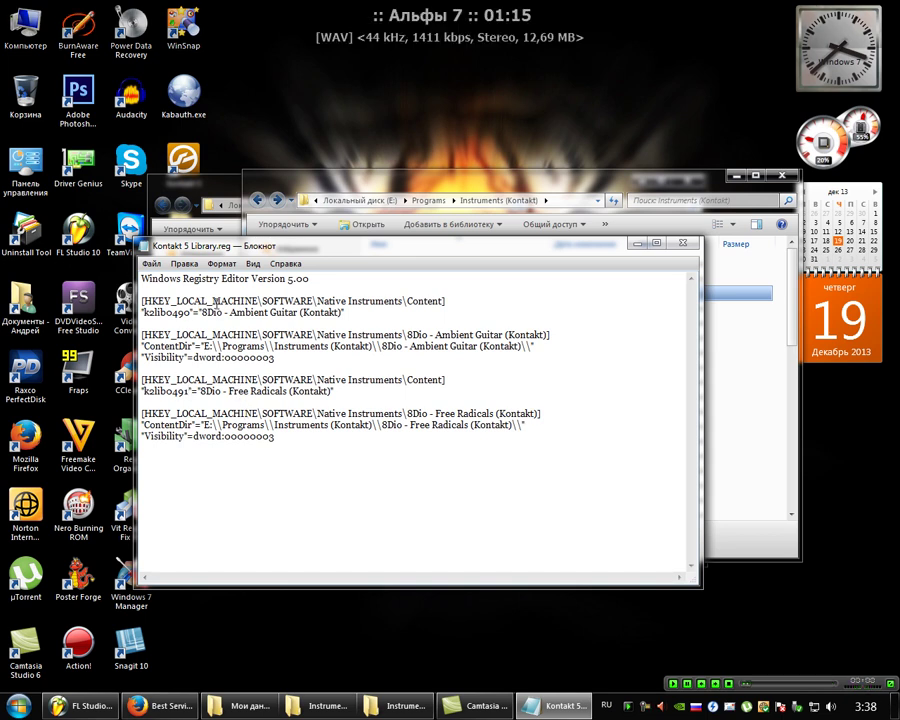
drag(417, 244, 455, 245)
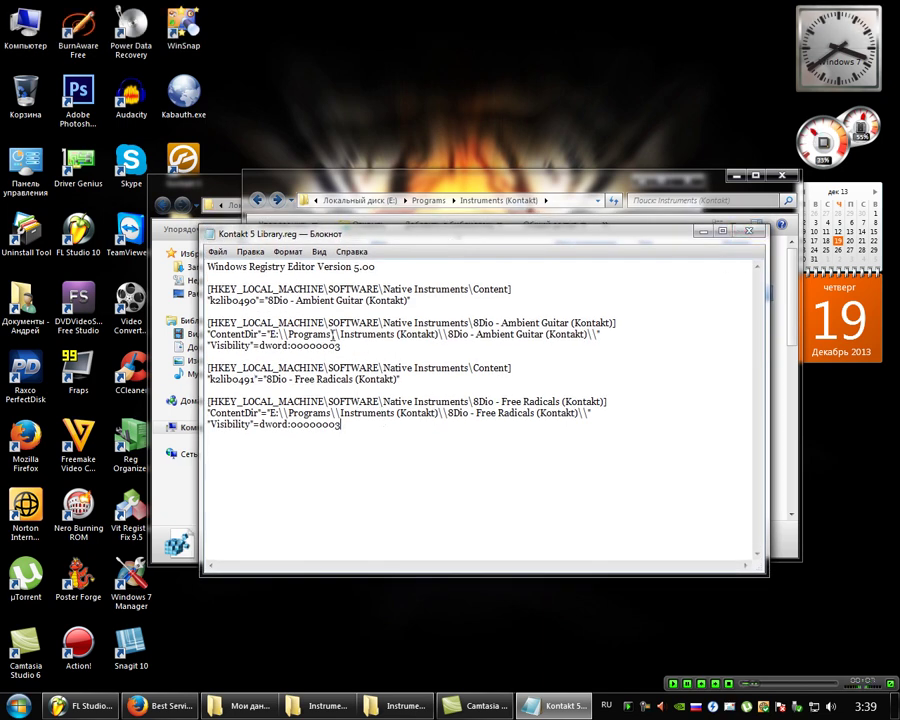
Step: Delete the duplicated Content key header above the Free Radicals identifier line
drag(512, 368, 211, 368)
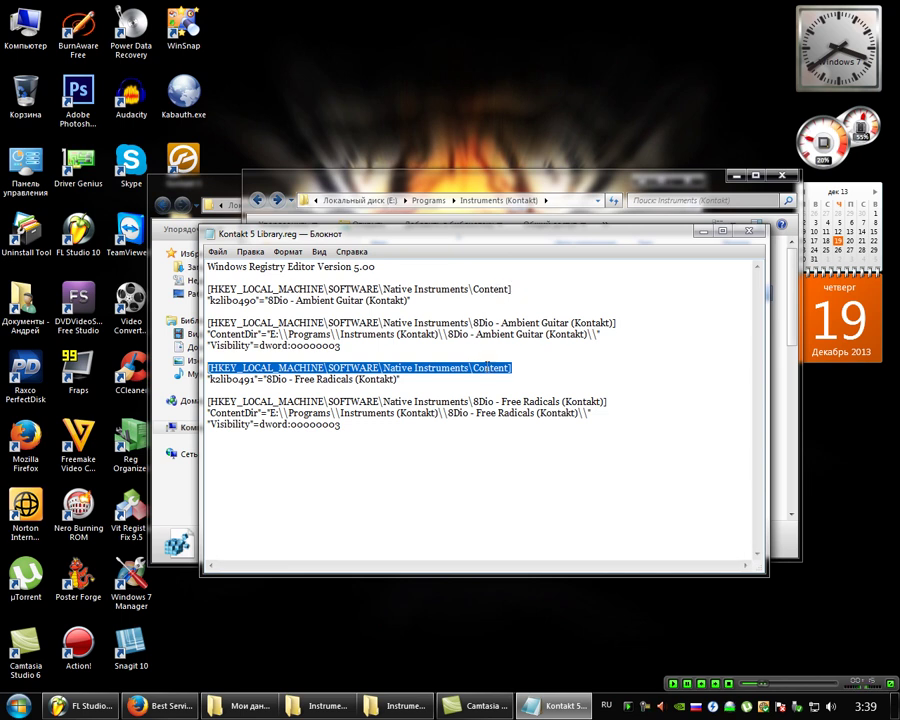
key(Delete)
key(Delete)
Step: Move the k2lib0491 Free Radicals line directly beneath the k2lib0490 line and remove the leftover blank lines
drag(402, 367, 209, 366)
right_click(209, 367)
click(280, 397)
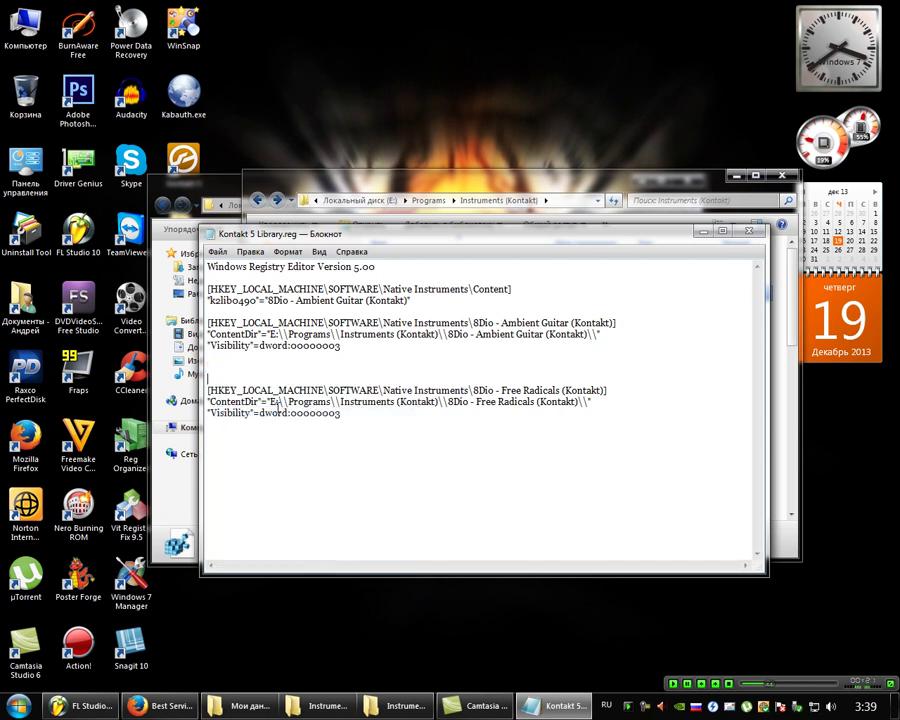
key(BackSpace)
key(BackSpace)
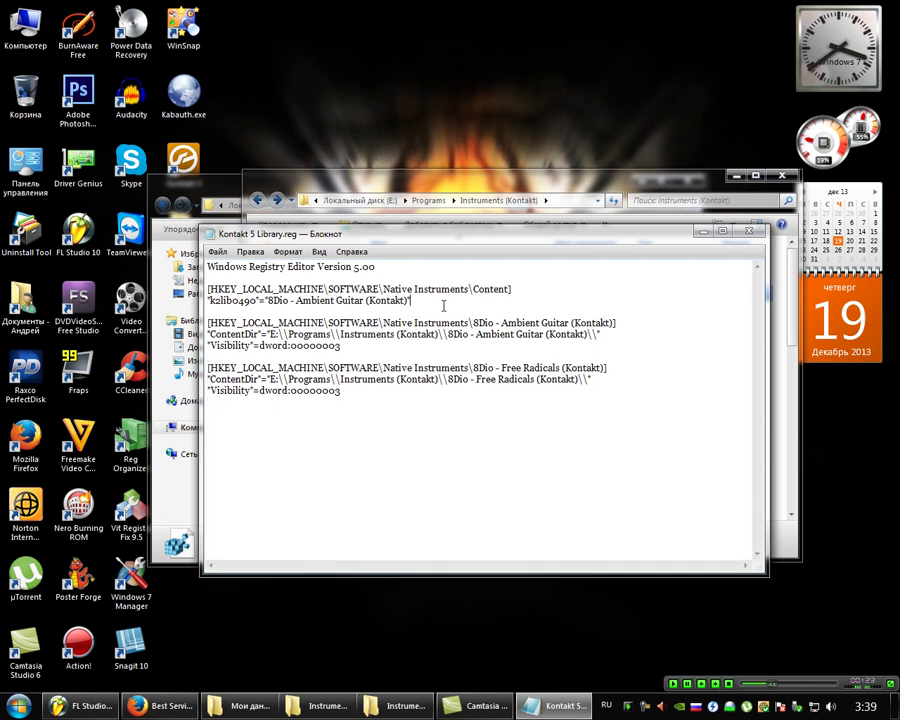
key(Return)
right_click(285, 314)
click(343, 373)
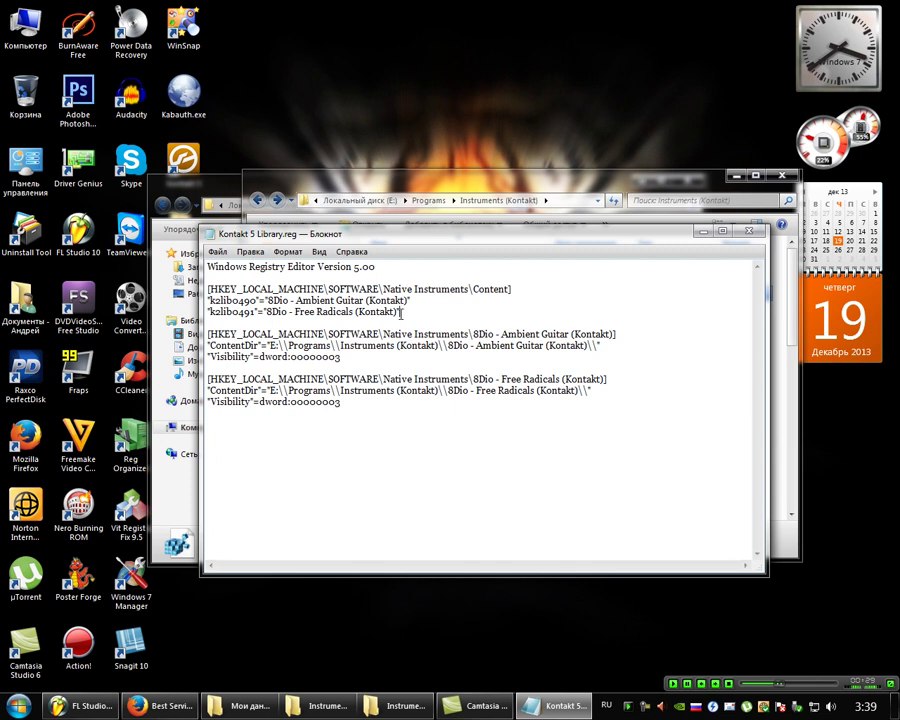
Step: Close Kontakt 5 Library.reg with its changes saved and return to the Мои данные folder
click(749, 232)
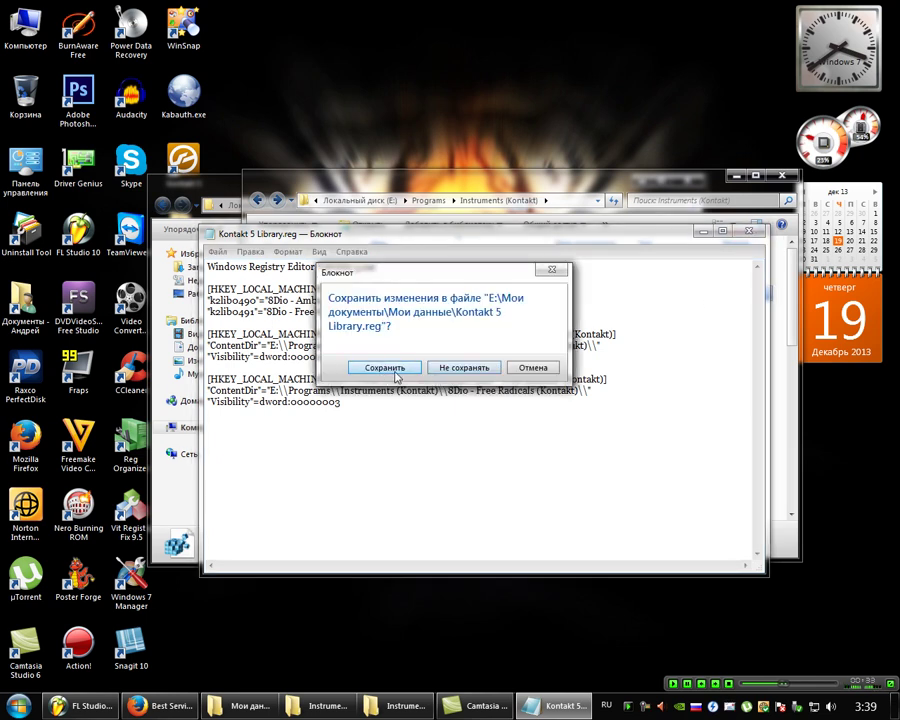
click(389, 373)
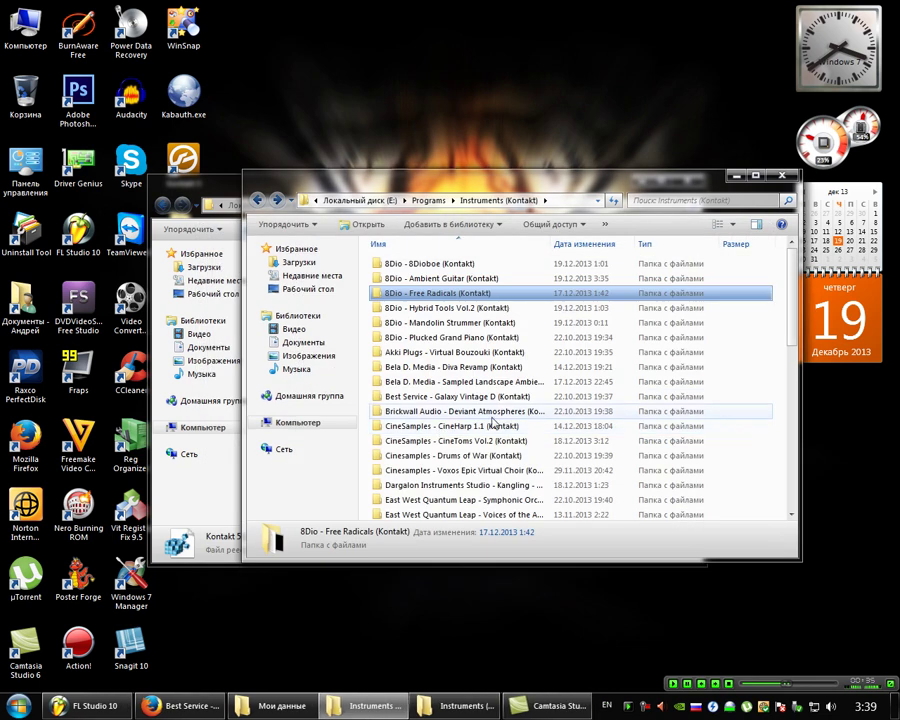
click(235, 195)
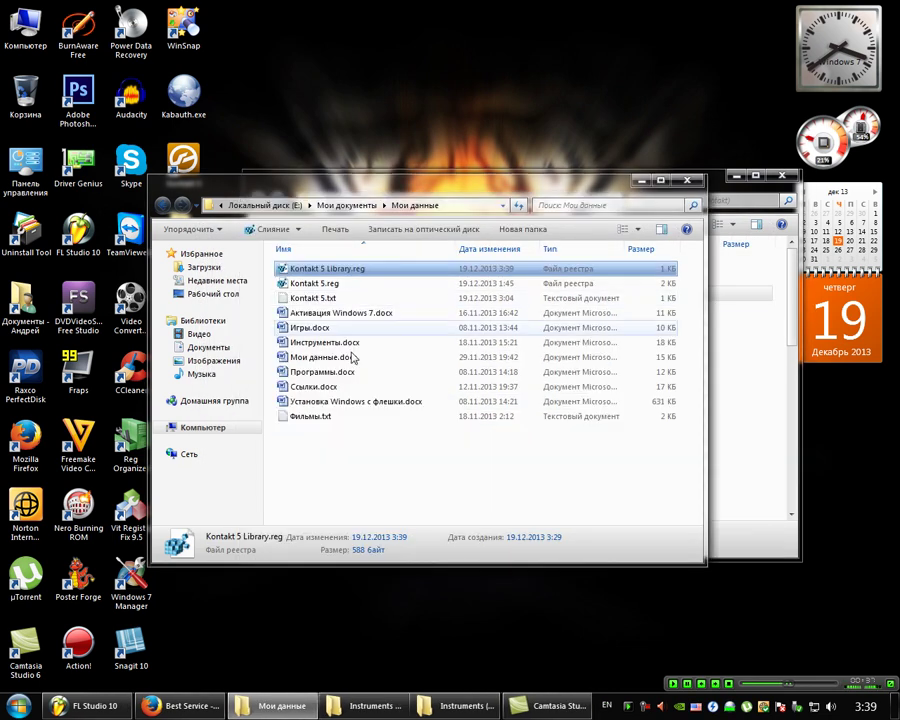
Step: Switch to FL Studio, delete the Kontakt 5 channel, and minimize FL Studio
click(85, 705)
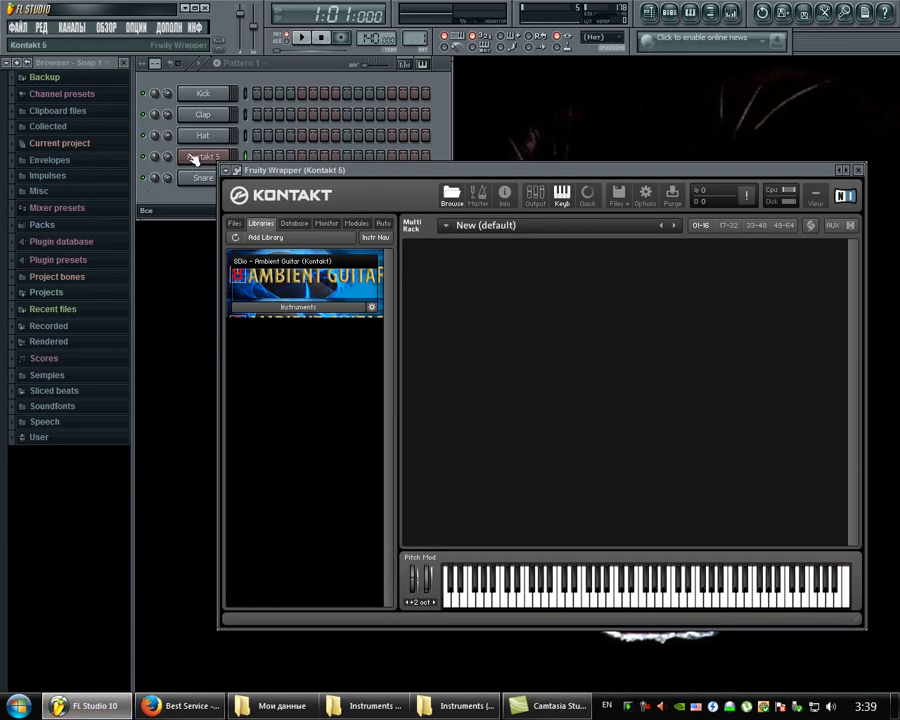
right_click(195, 157)
click(273, 327)
click(520, 402)
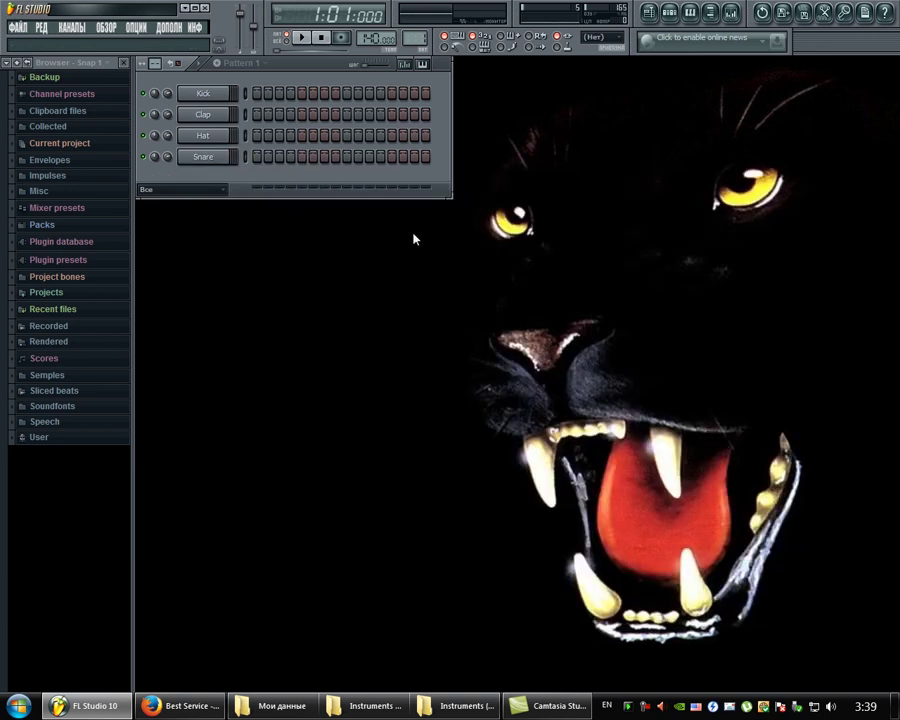
click(184, 8)
Step: Merge Kontakt 5 Library.reg from the Мои данные folder into the Windows registry
double_click(330, 269)
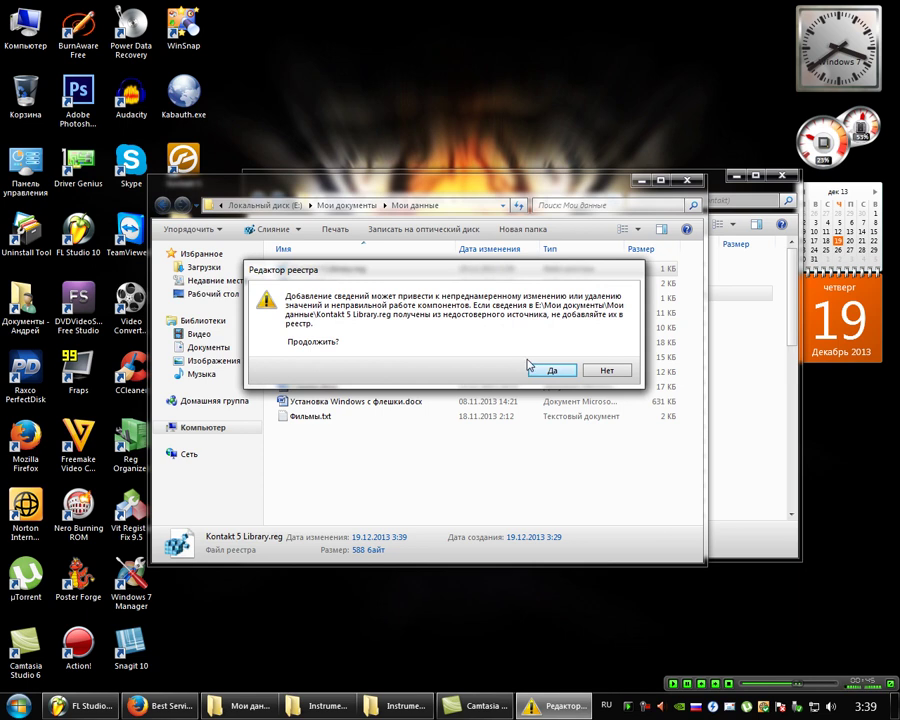
click(556, 371)
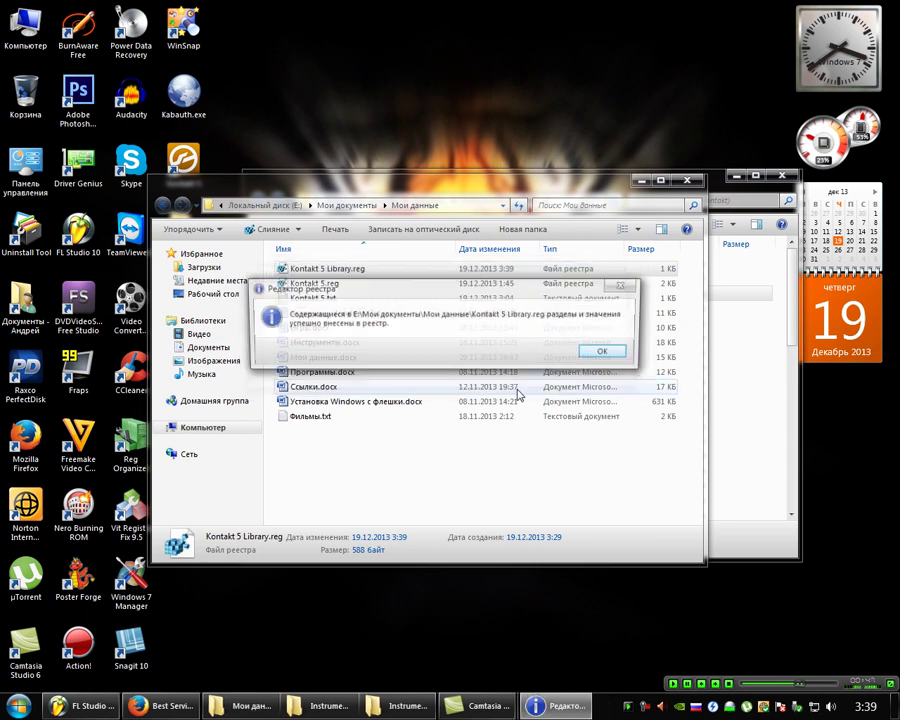
click(627, 351)
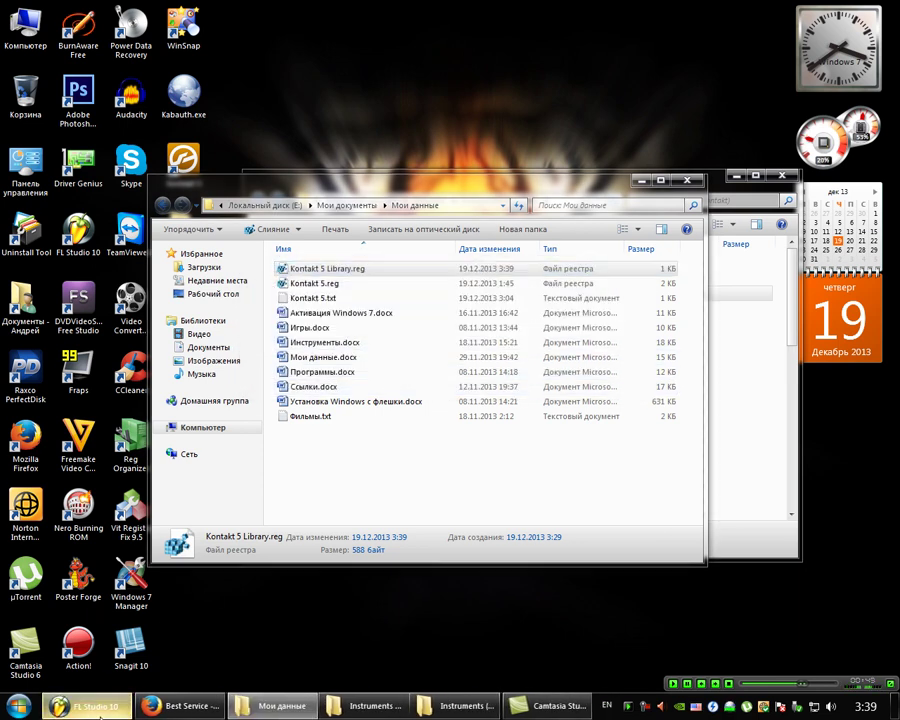
Step: Switch to FL Studio, insert a new Kontakt 5 channel, and reposition its plugin window to show the library list
click(90, 706)
right_click(224, 157)
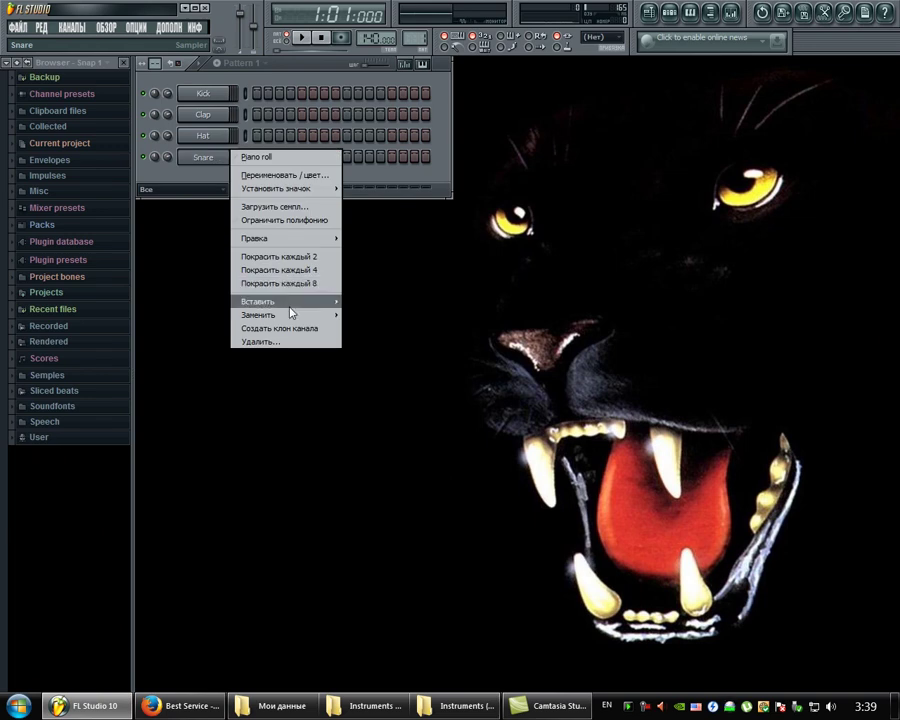
mouse_move(290, 305)
click(375, 475)
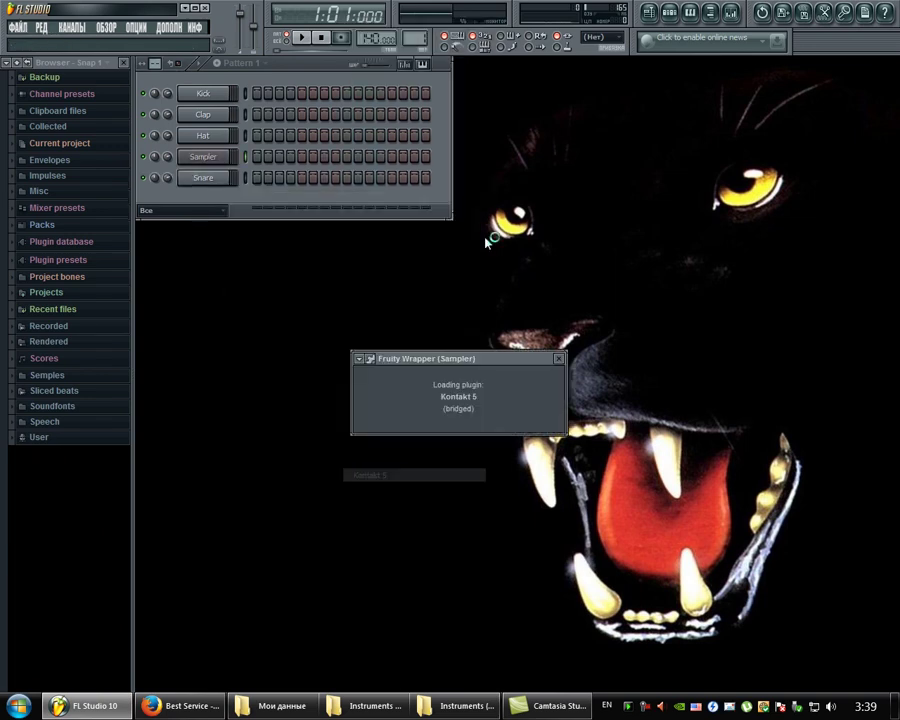
drag(587, 359, 491, 162)
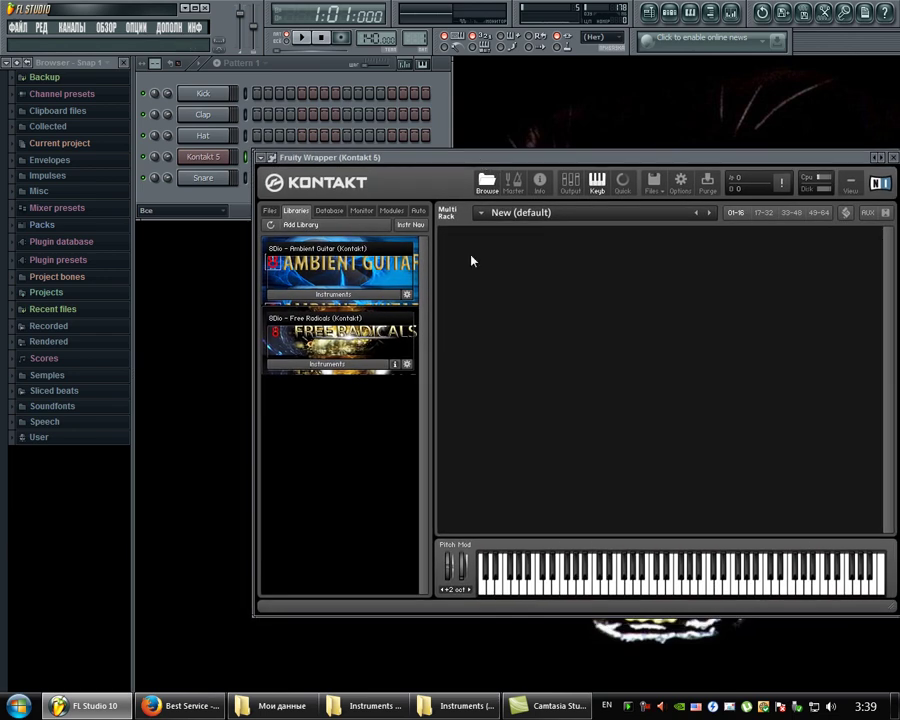
drag(612, 156, 556, 166)
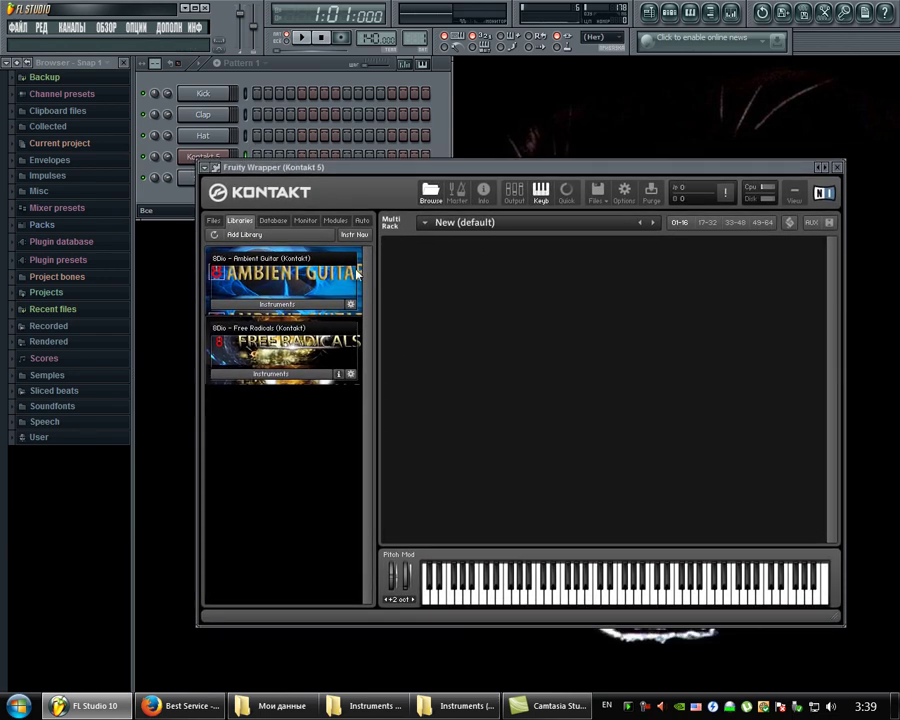